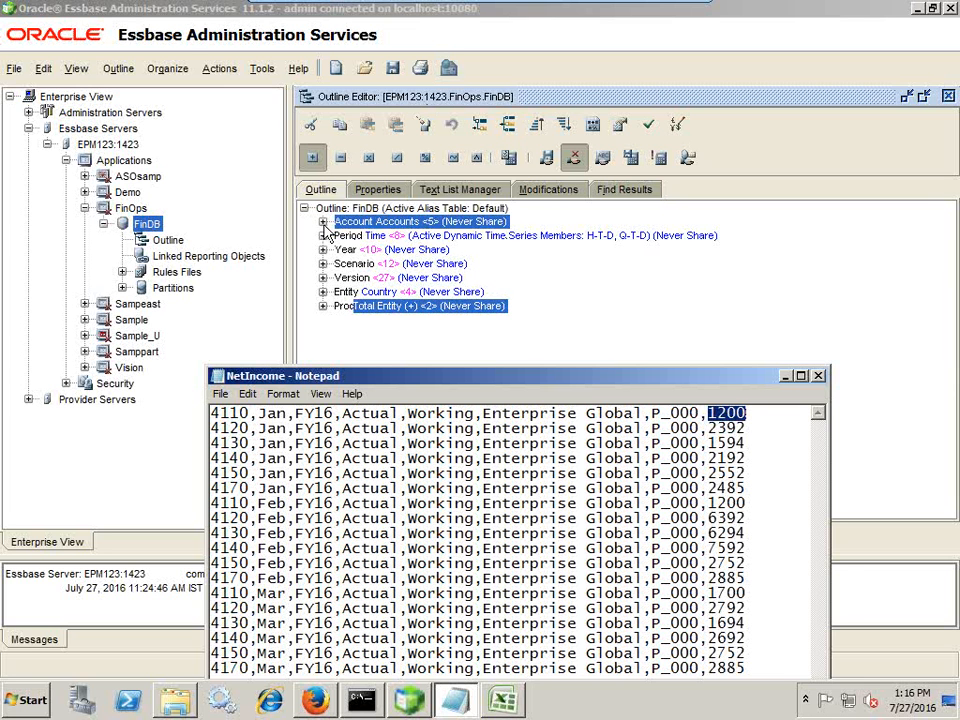
- Compare account codes 4110 and 4120 in the NetIncome text file with the Account dimension's Total Revenue members
left_click(322, 221)
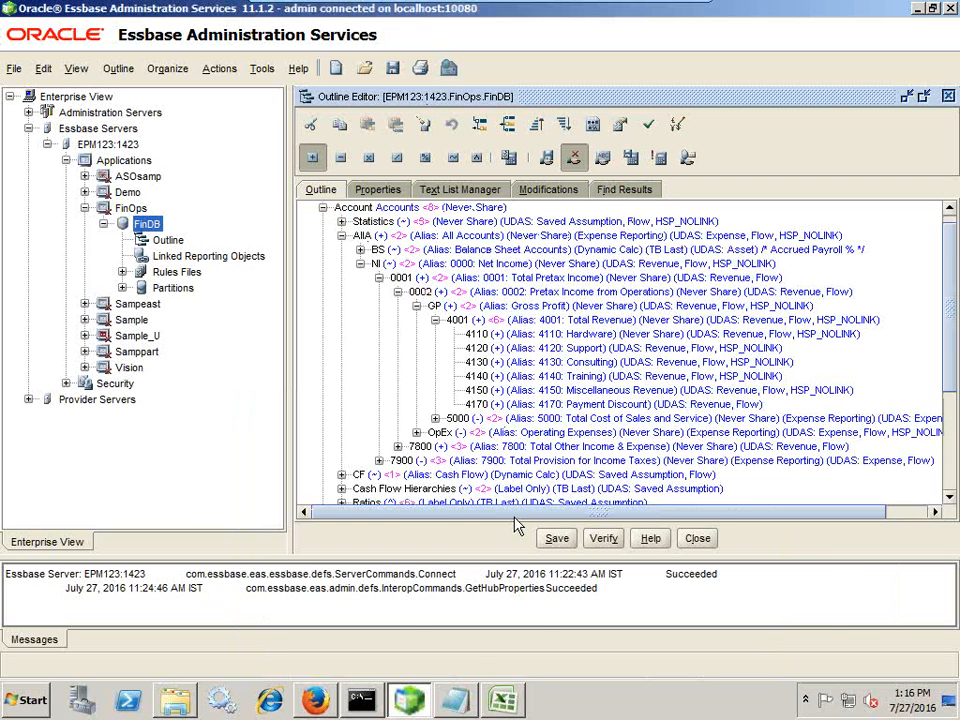
left_click(469, 710)
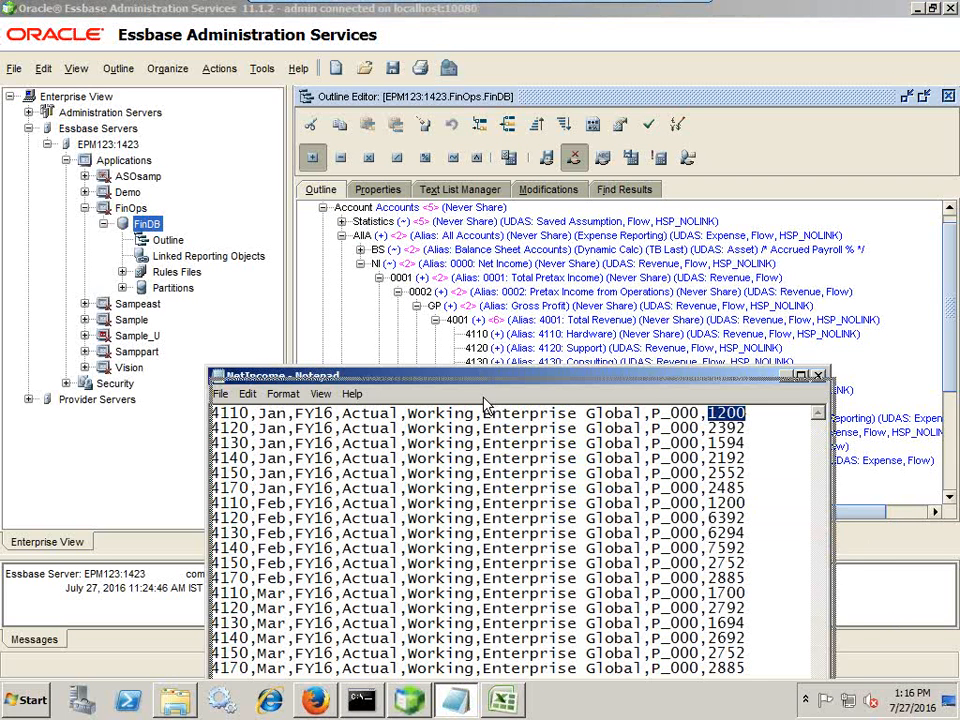
double_click(264, 451)
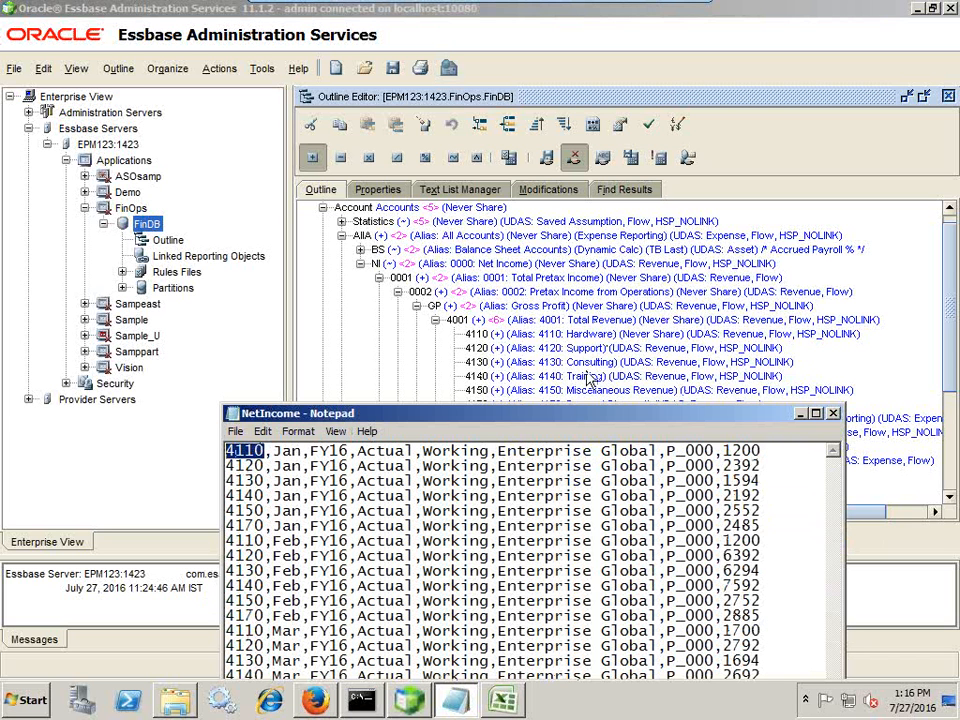
left_click_drag(271, 465, 226, 465)
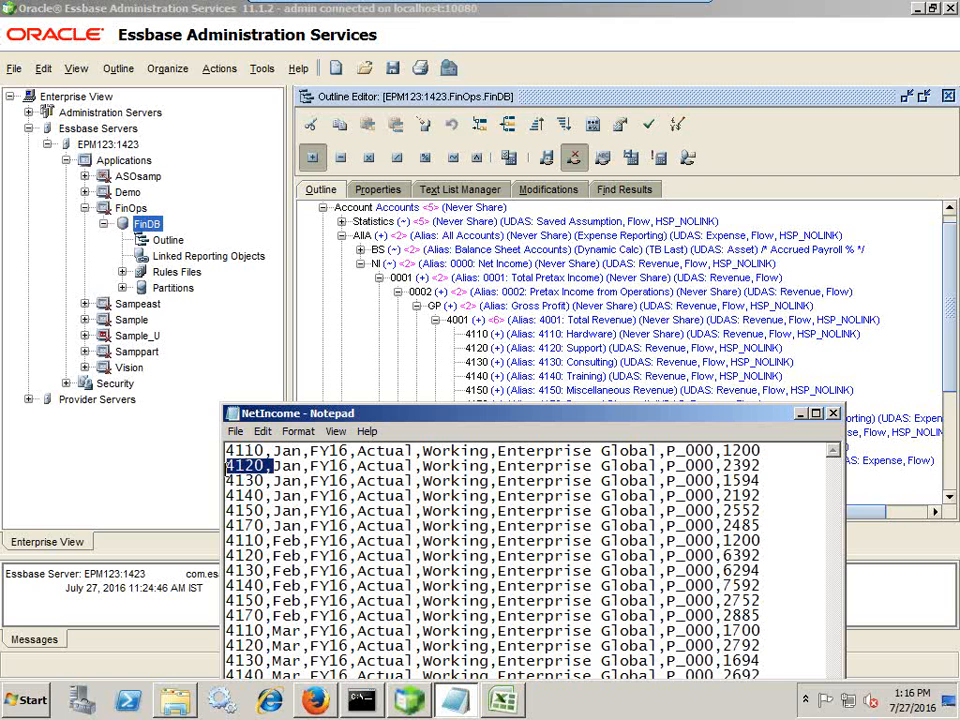
left_click_drag(340, 415, 683, 211)
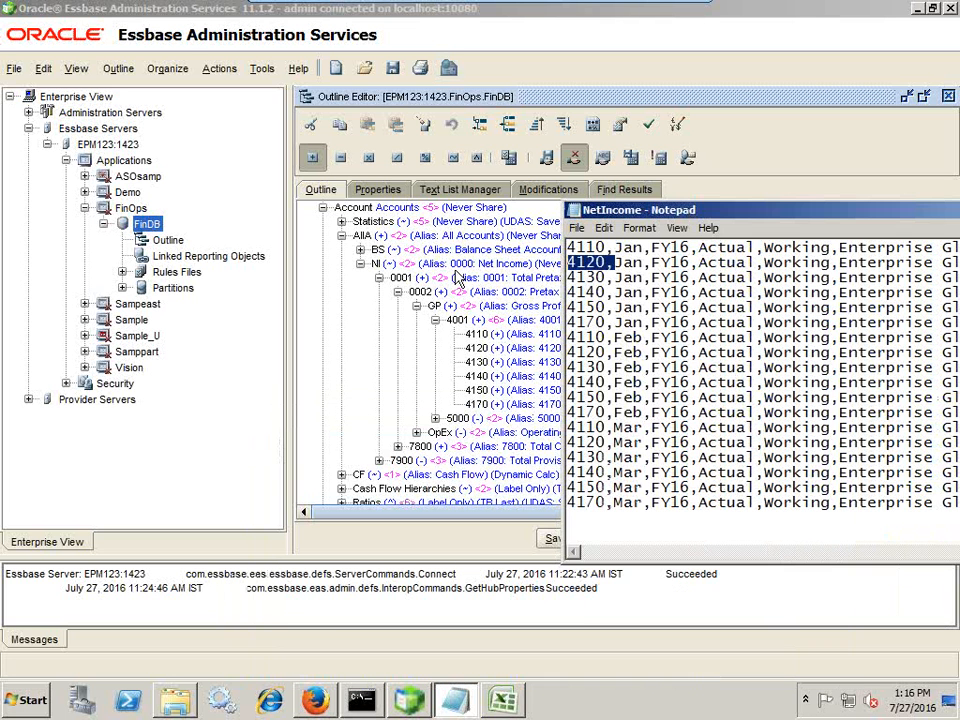
- Close the FinDB outline and reopen it, logging in again with the administrator username and account password
left_click(317, 214)
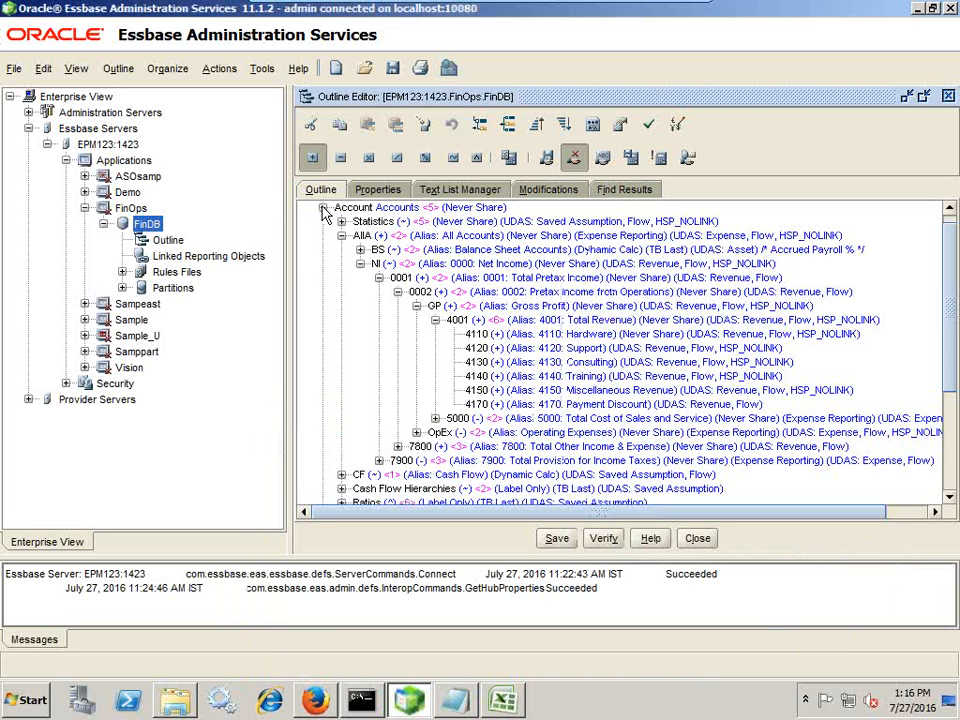
left_click(697, 538)
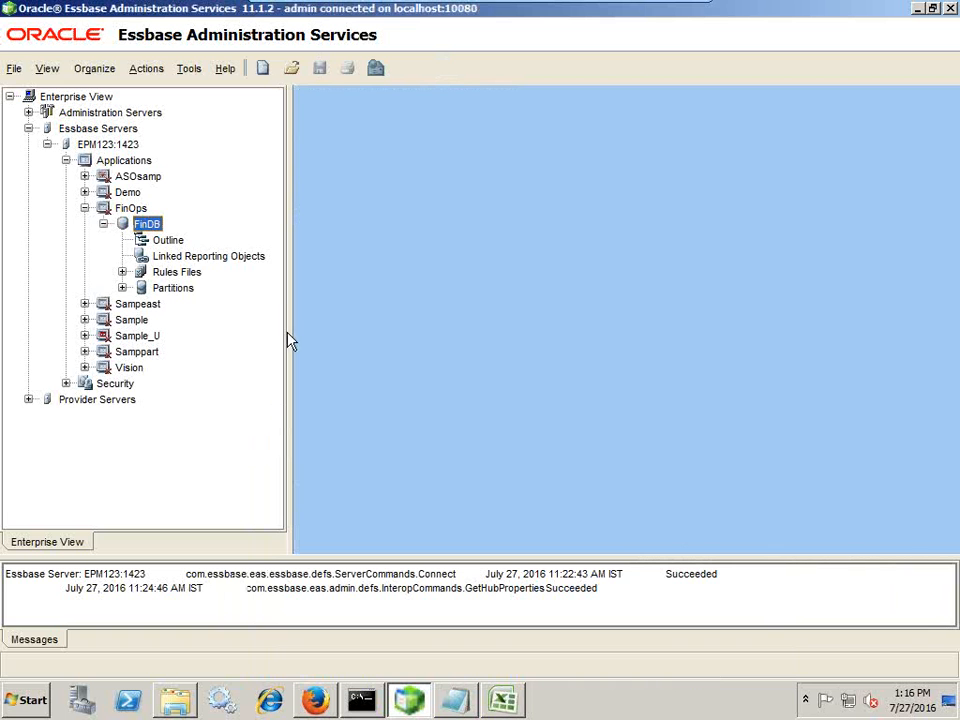
left_click(168, 240)
key("alt+Tab")
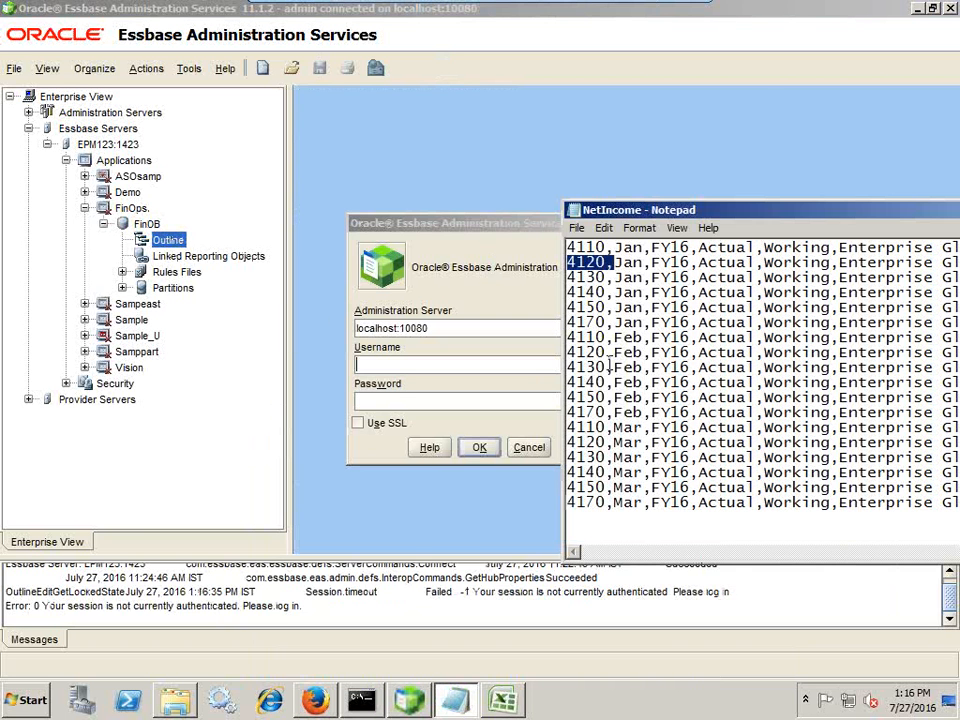
left_click(430, 364)
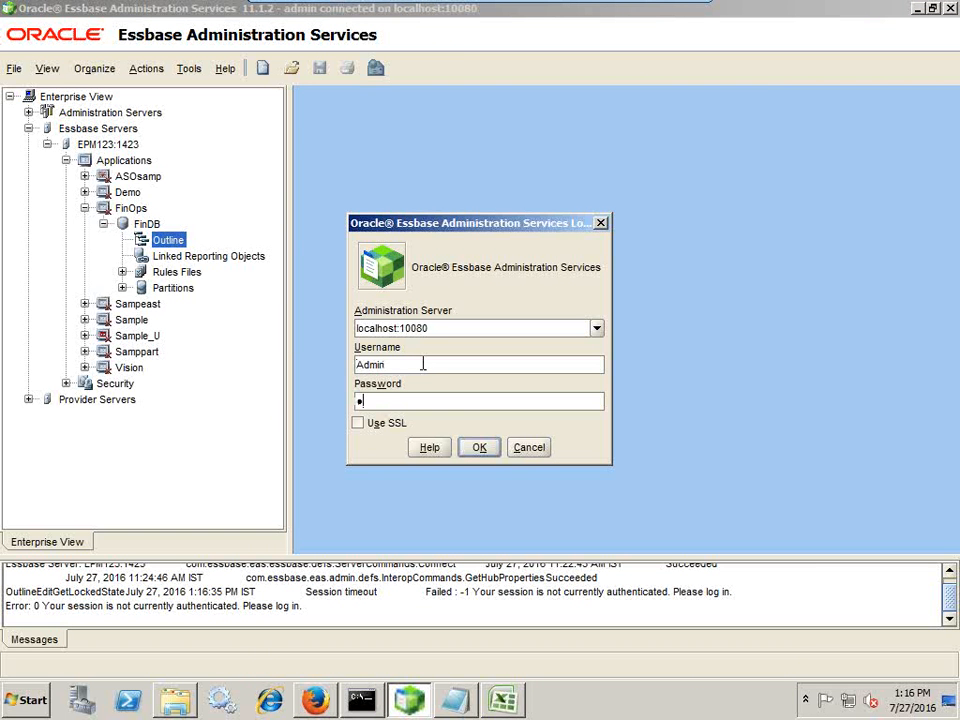
key("Return")
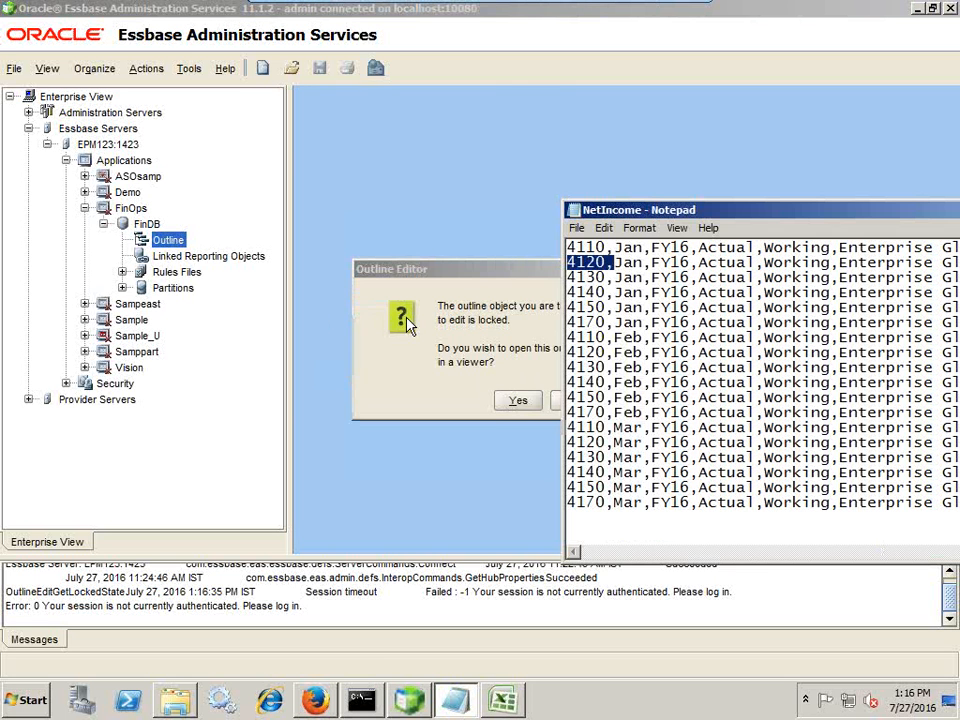
- Decline opening the locked FinDB outline in a viewer, unlock it and open it for editing
left_click(508, 383)
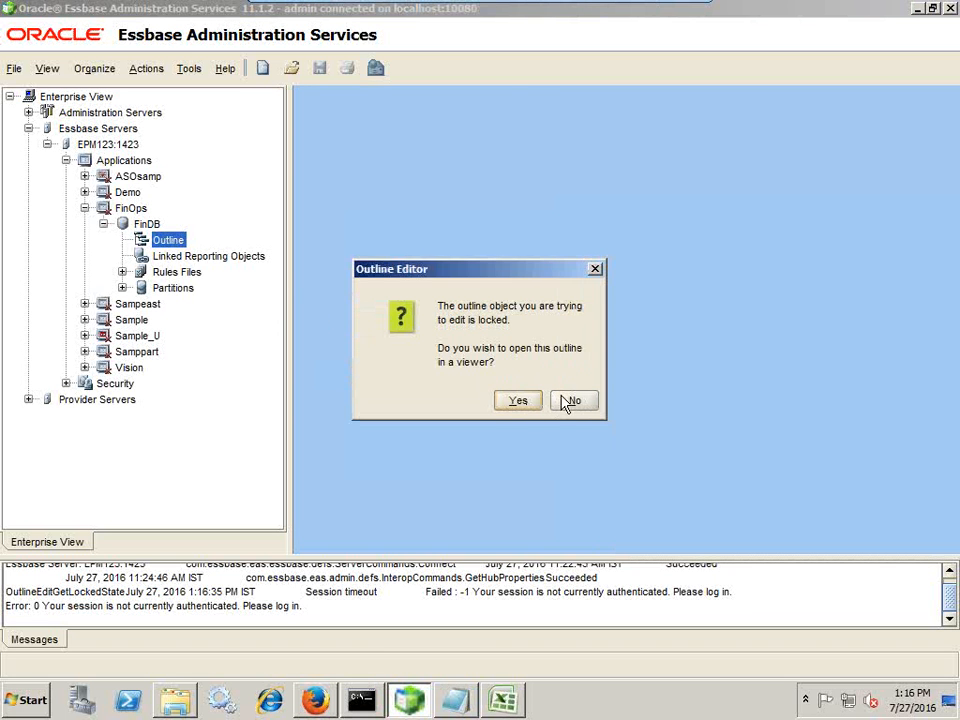
left_click(565, 400)
right_click(168, 240)
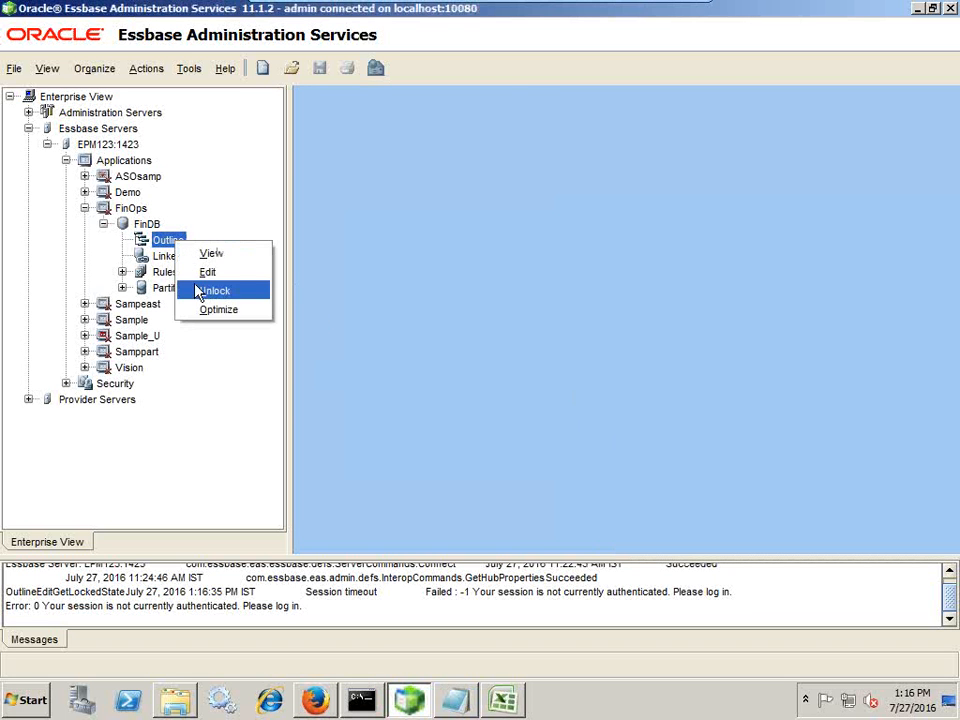
left_click(205, 290)
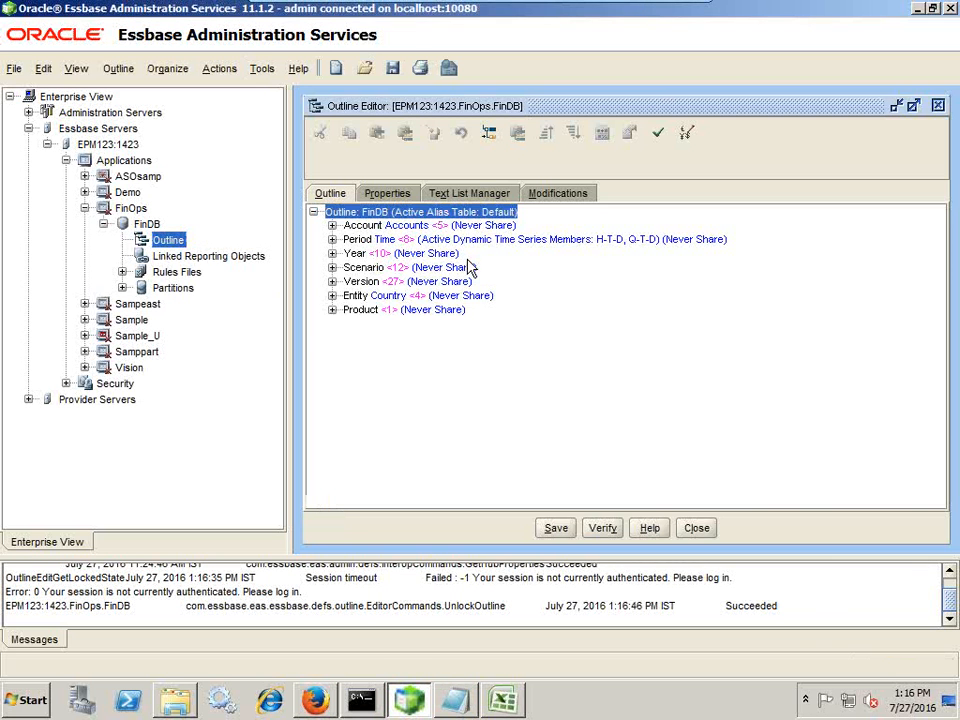
- Check the file's Jan period against the Q1 members under YearTotal in the Period dimension
key("alt+Tab")
left_click_drag(650, 246, 622, 253)
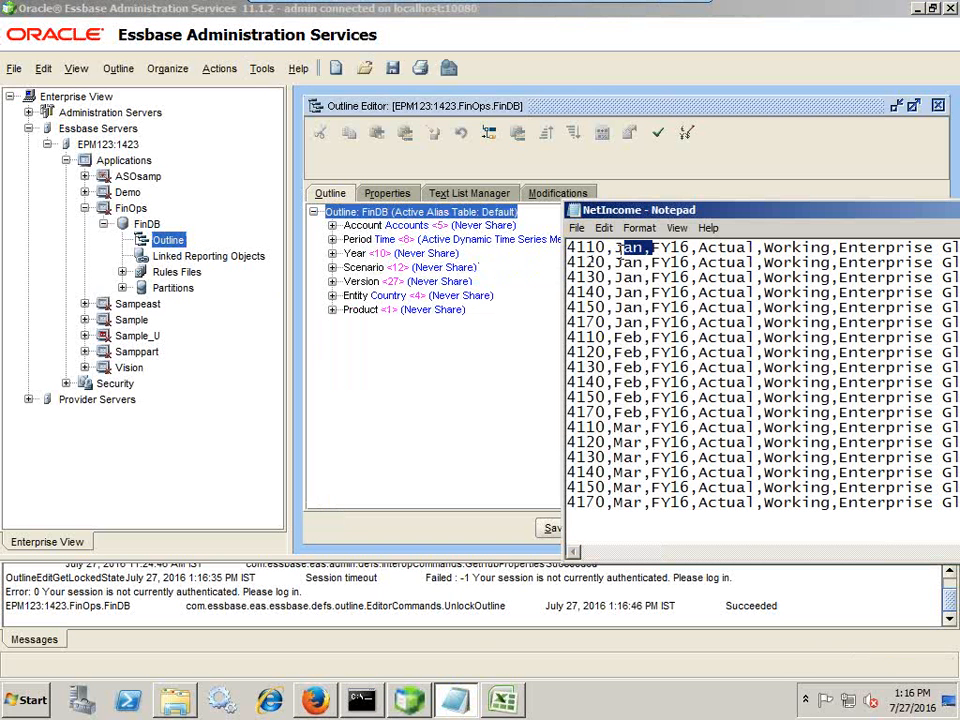
left_click(332, 240)
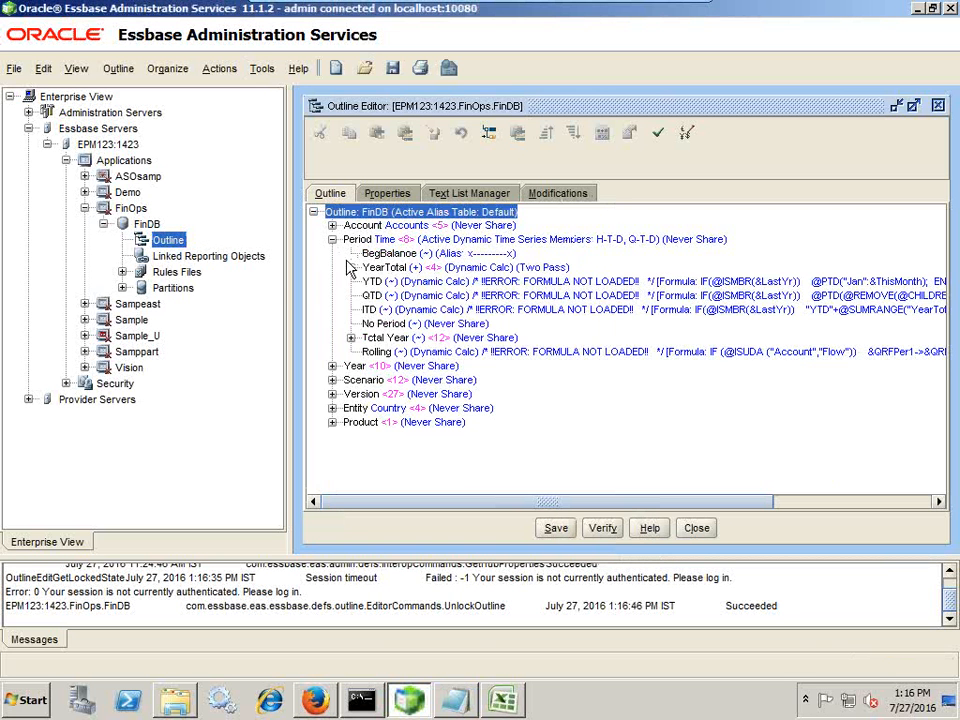
left_click(351, 268)
left_click(369, 282)
left_click(370, 287)
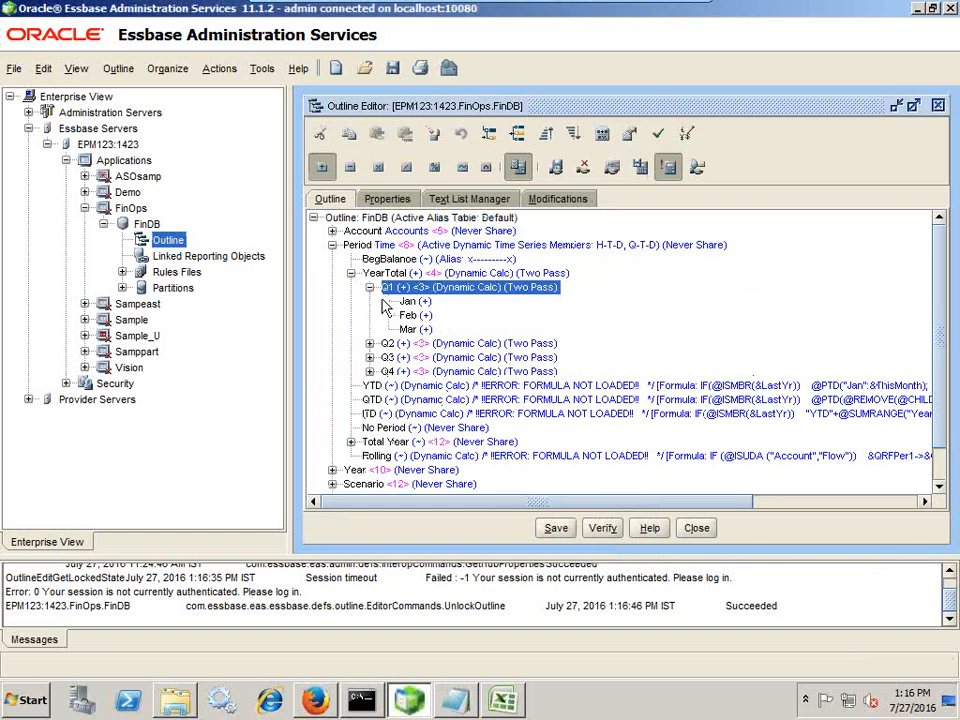
left_click(332, 245)
- Check the file's FY16 value against the members of the Year dimension
key("alt+Tab")
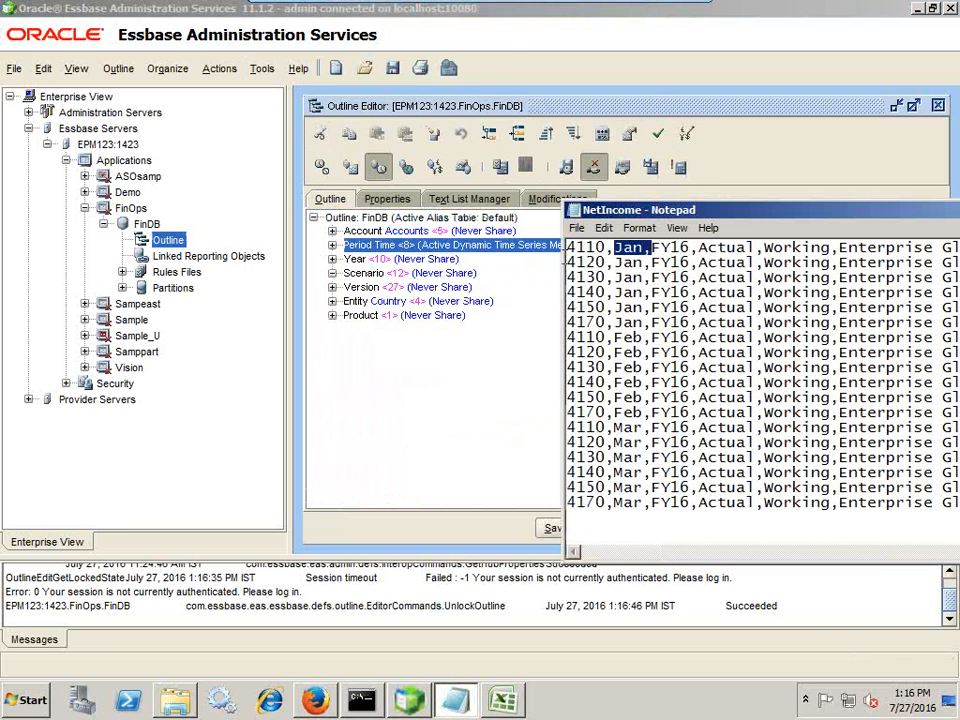
left_click_drag(694, 247, 655, 248)
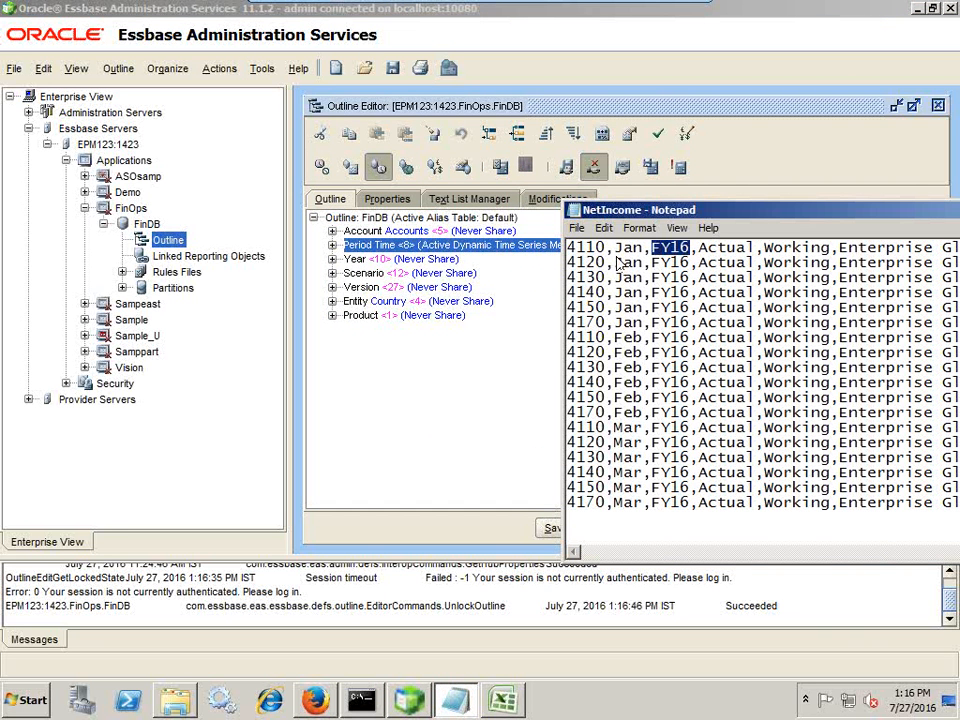
left_click(333, 259)
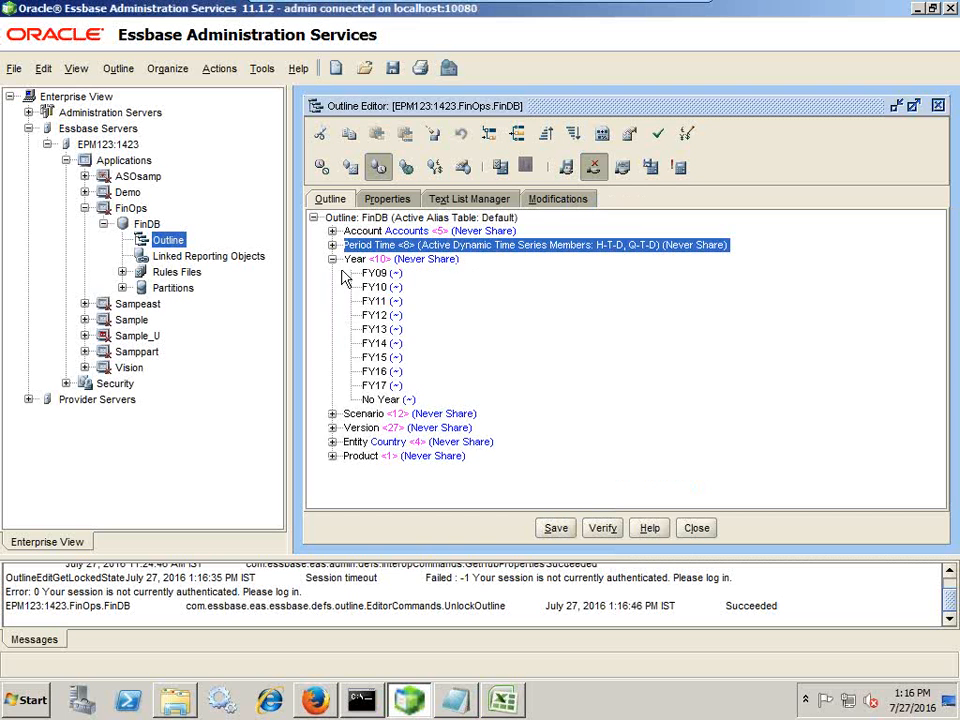
left_click(332, 259)
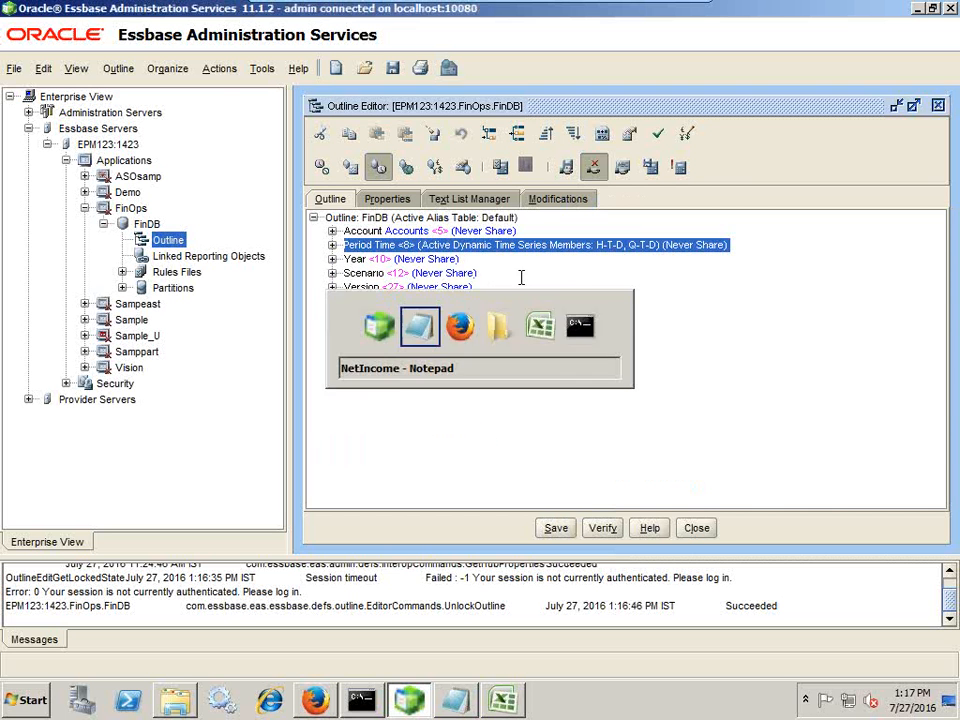
- Check the file's Actual value against the members of the Scenario dimension
key("alt+Tab")
left_click_drag(756, 250, 700, 262)
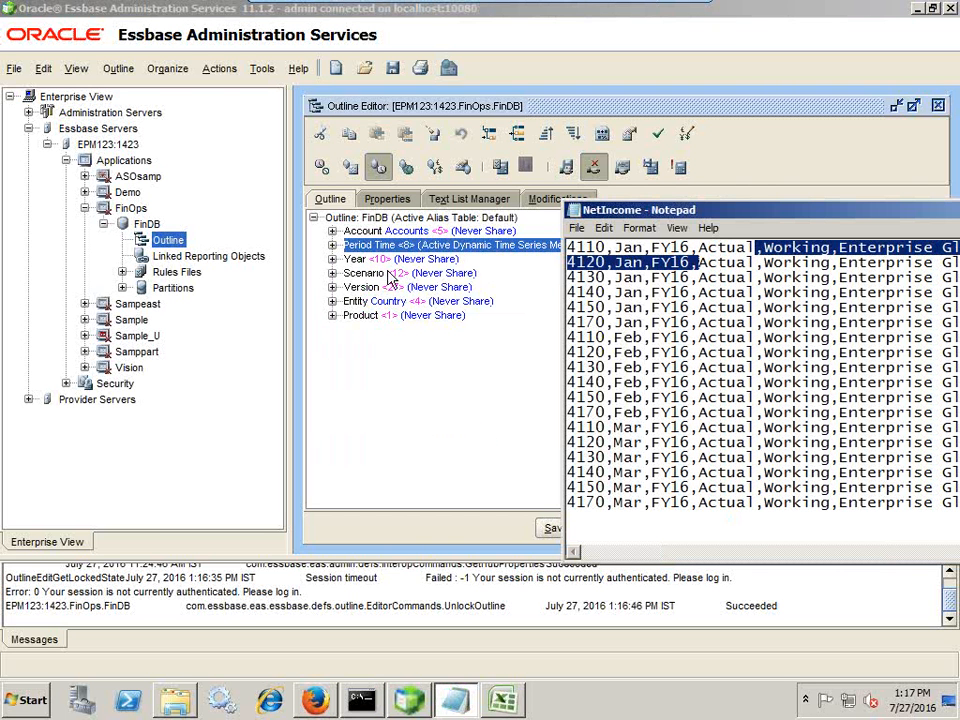
left_click(333, 274)
left_click(333, 274)
left_click(333, 274)
- Check the file's Working value against the matching member in the Version dimension
key("alt+Tab")
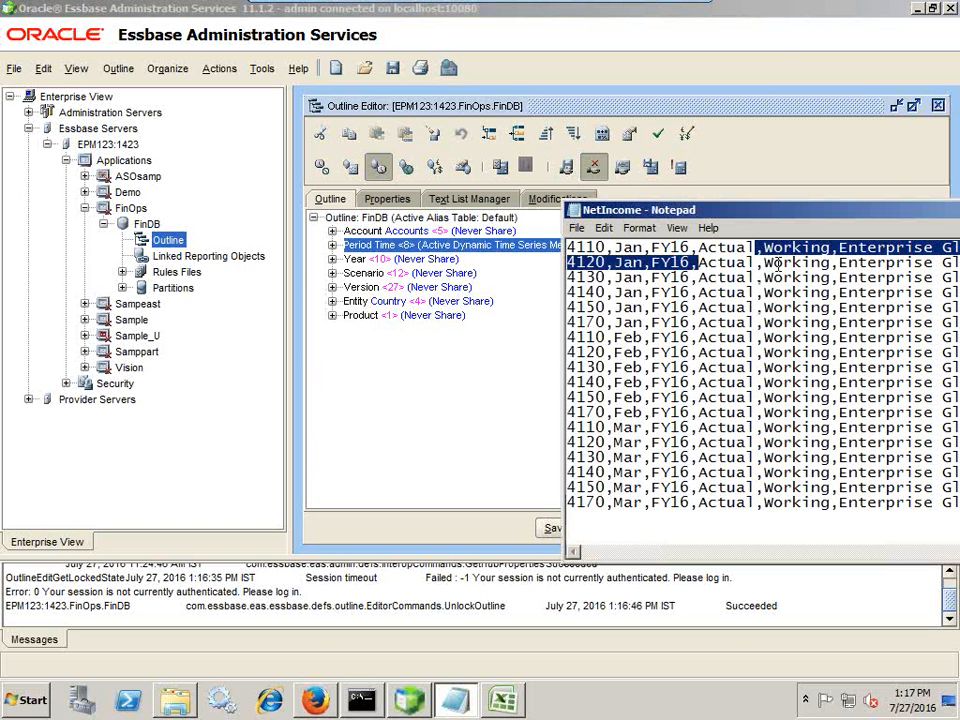
left_click(845, 265)
left_click_drag(777, 212, 499, 358)
left_click(332, 291)
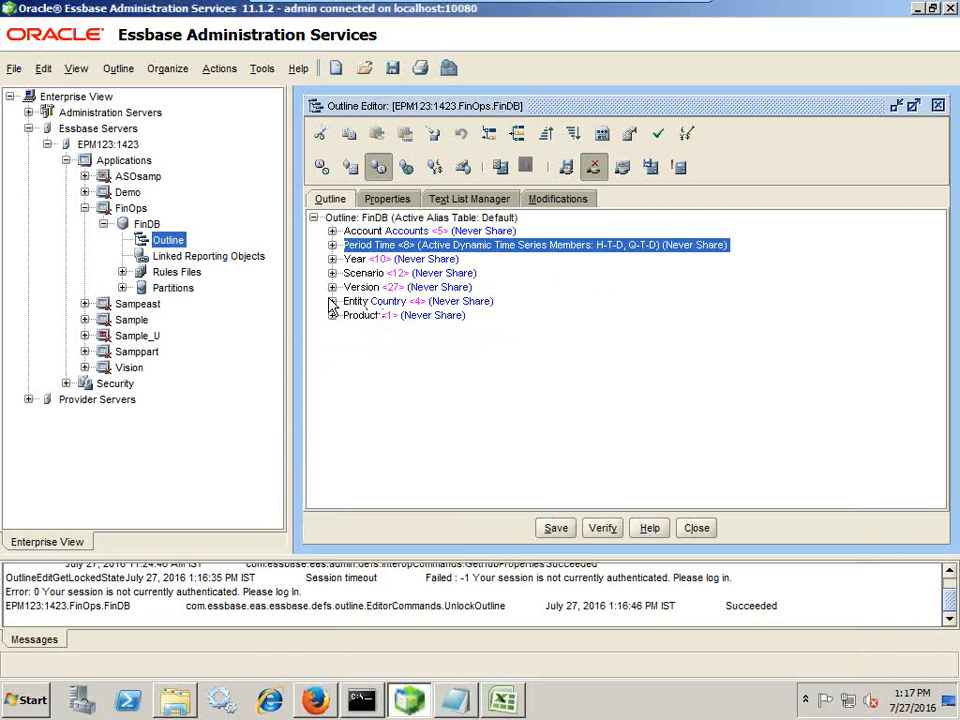
left_click(332, 287)
left_click(385, 248)
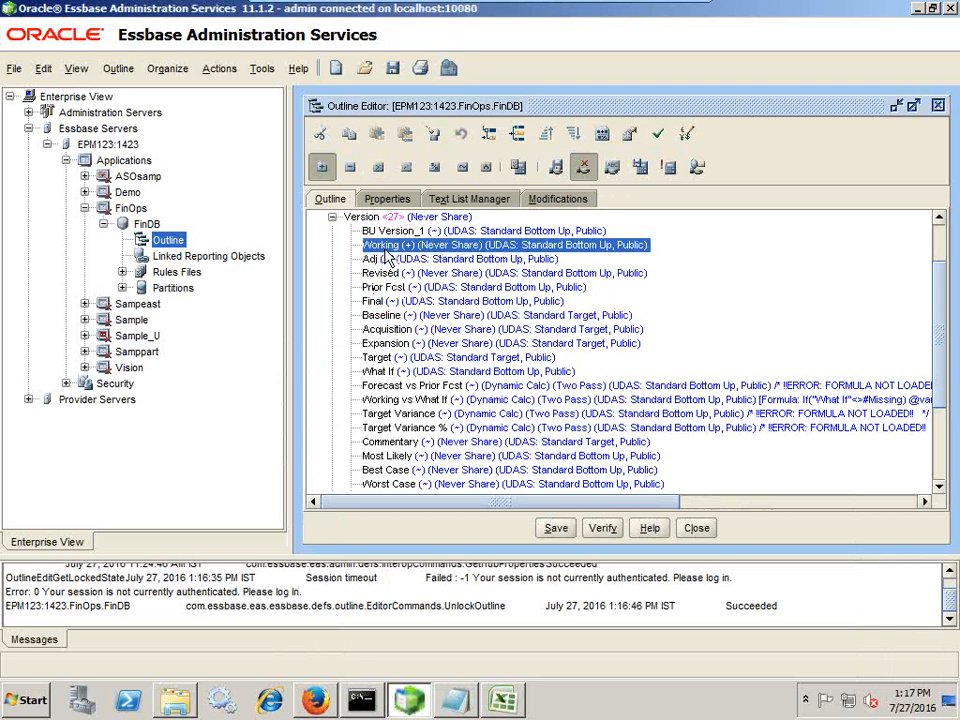
left_click(332, 217)
- Check the file's Enterprise Global value against the matching member under Total Entity in the Entity dimension
key("alt+Tab")
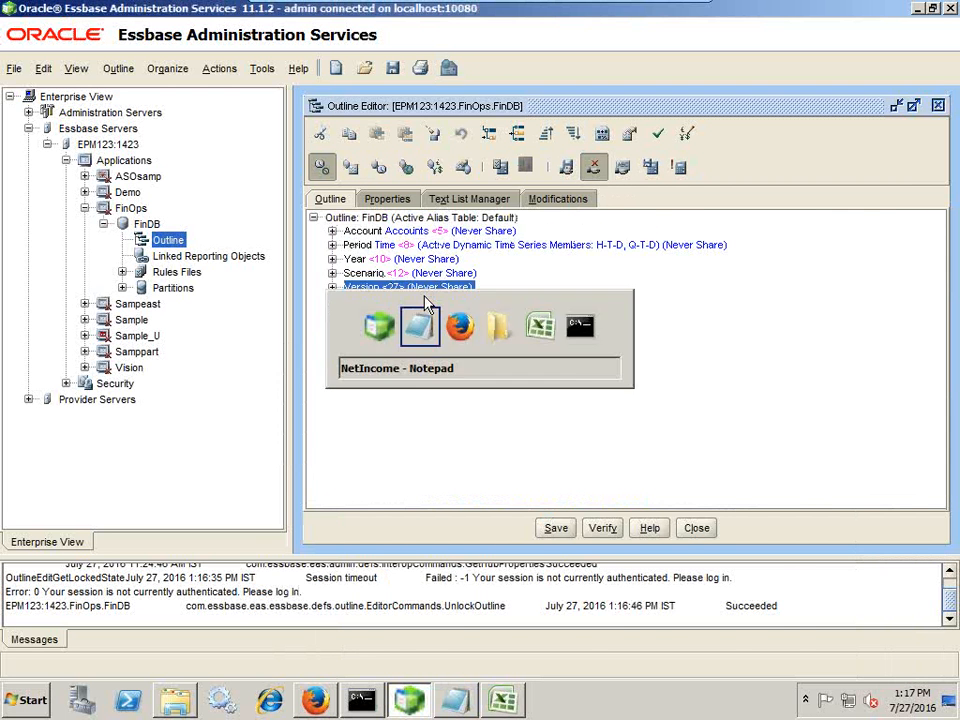
left_click_drag(561, 393, 719, 393)
left_click(332, 301)
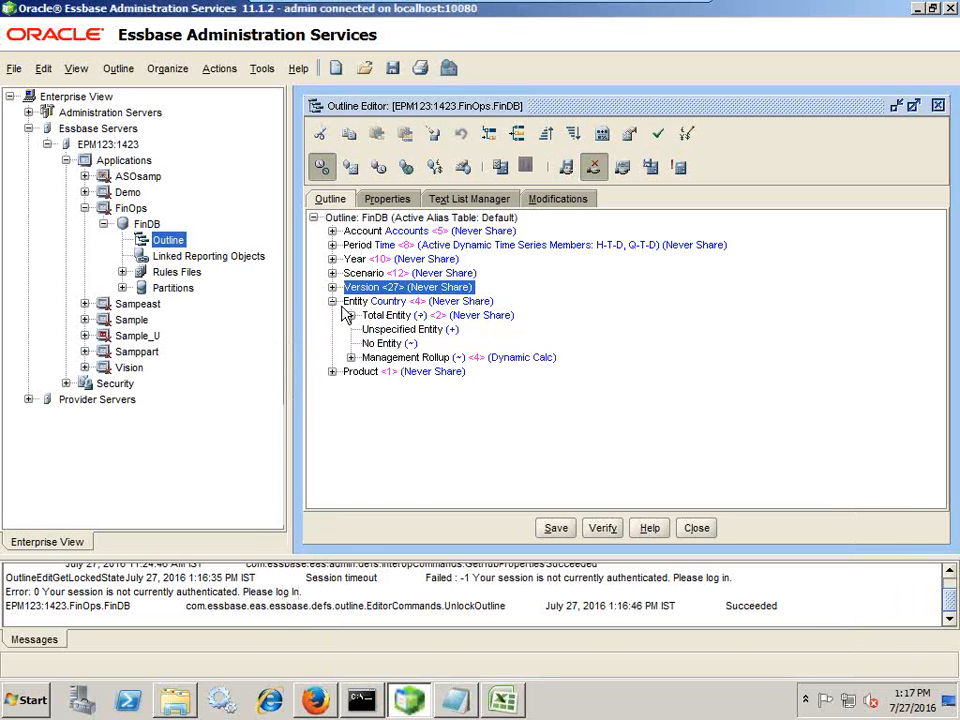
left_click(351, 315)
left_click(392, 343)
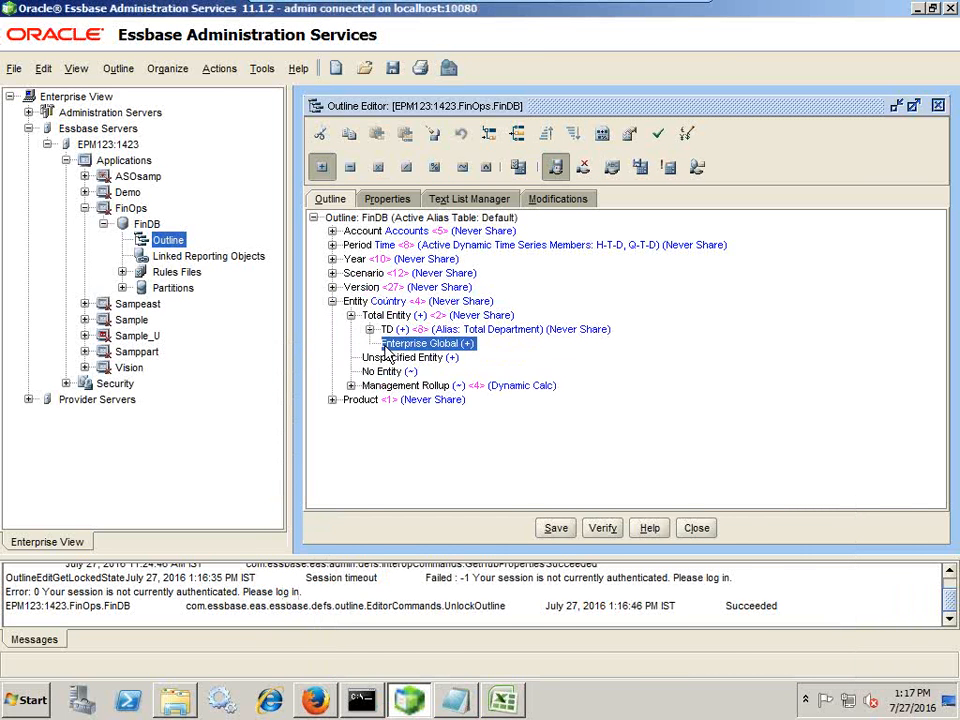
- Check the file's P_000 value against the matching member under P_TP in the Product dimension
key("alt+Tab")
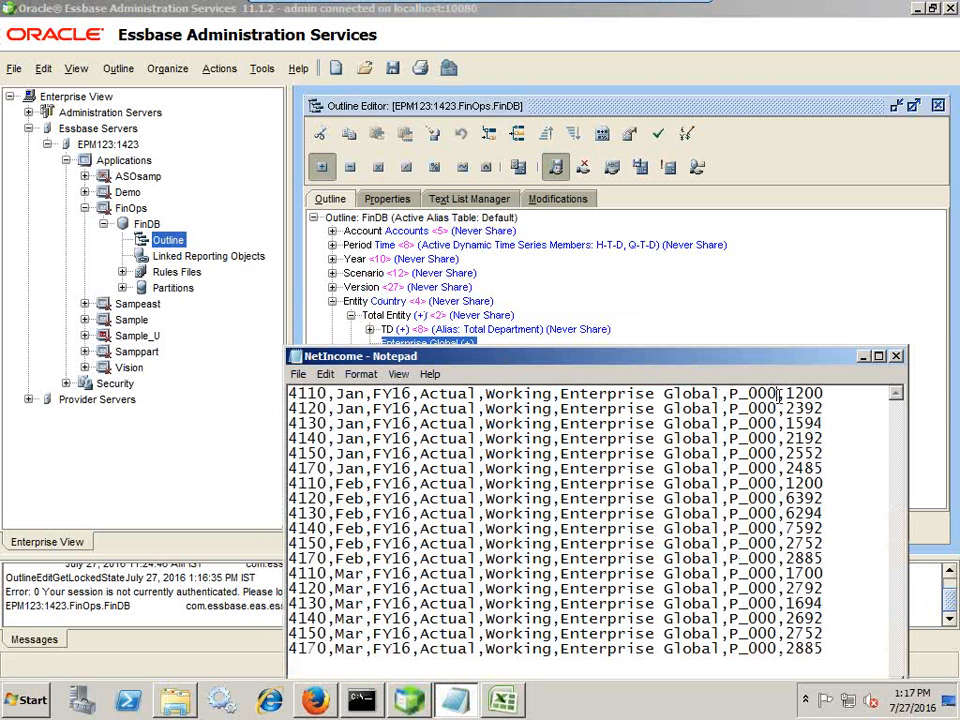
left_click_drag(777, 393, 729, 393)
left_click(332, 301)
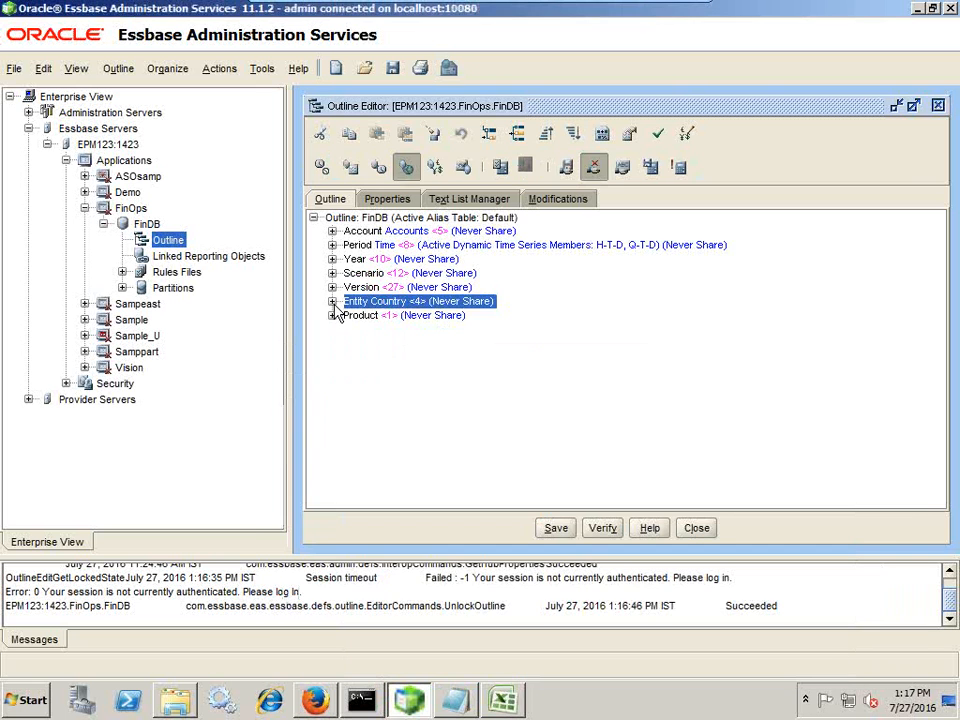
left_click(351, 329)
left_click(415, 344)
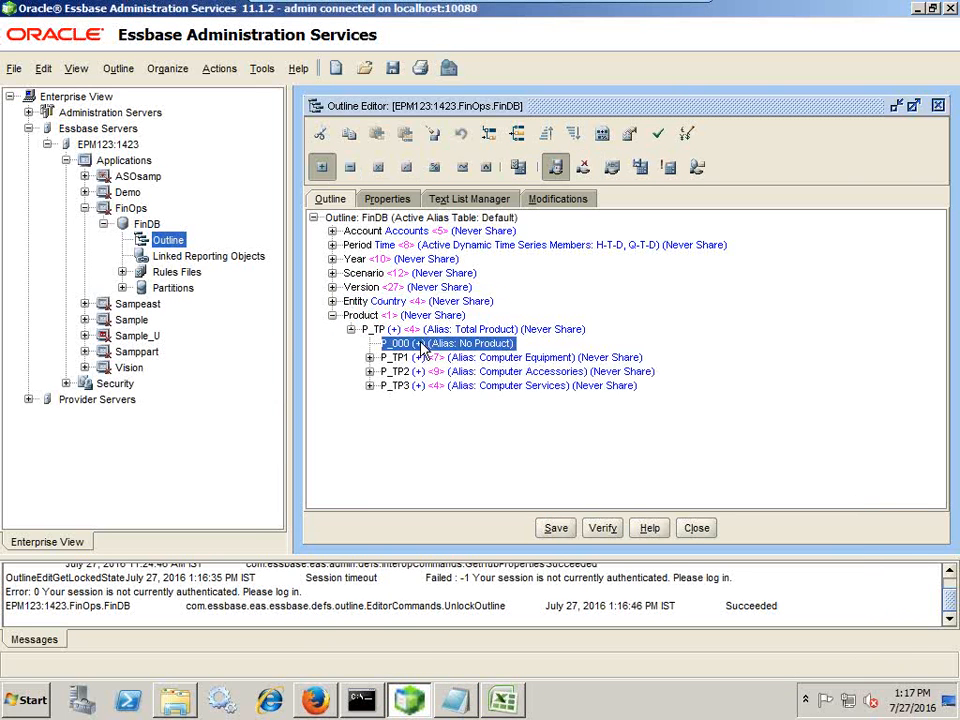
- Highlight the data amount 1200 at the end of the NetIncome file's first record
key("alt+Tab")
left_click(829, 393)
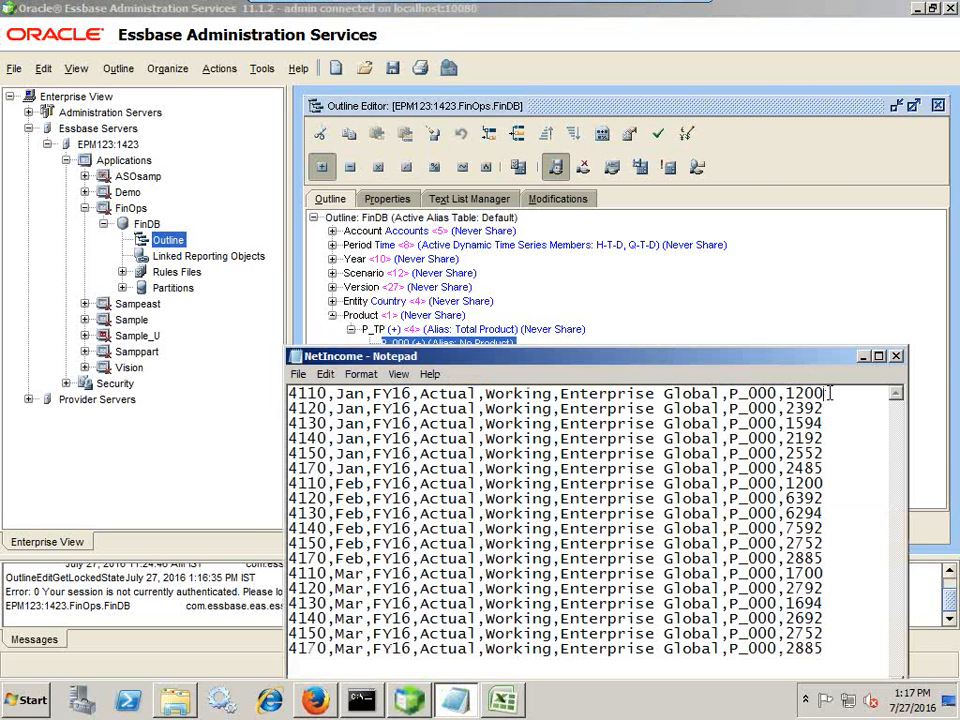
left_click_drag(826, 393, 787, 393)
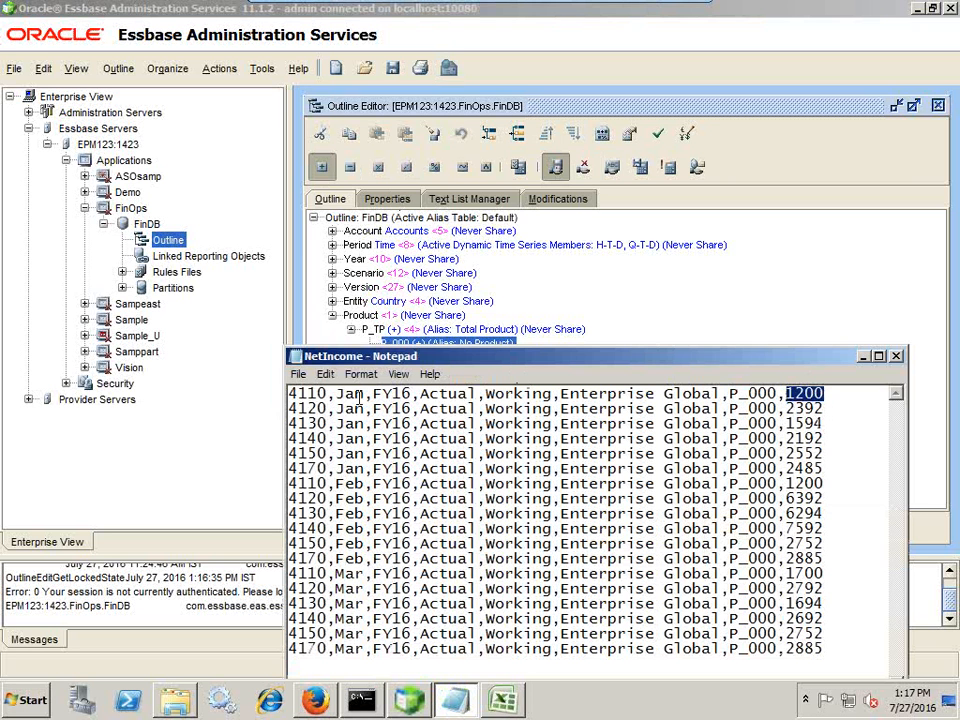
- Switch to the EPM Workspace in Firefox and open System Settings in the Data Management setup
left_click(918, 9)
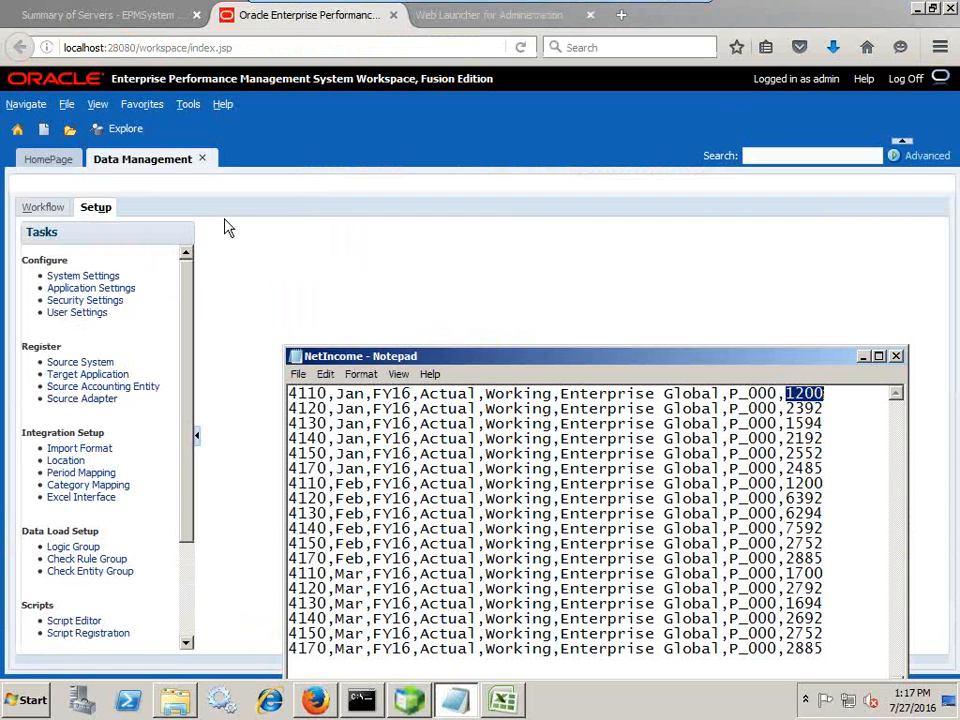
left_click(266, 240)
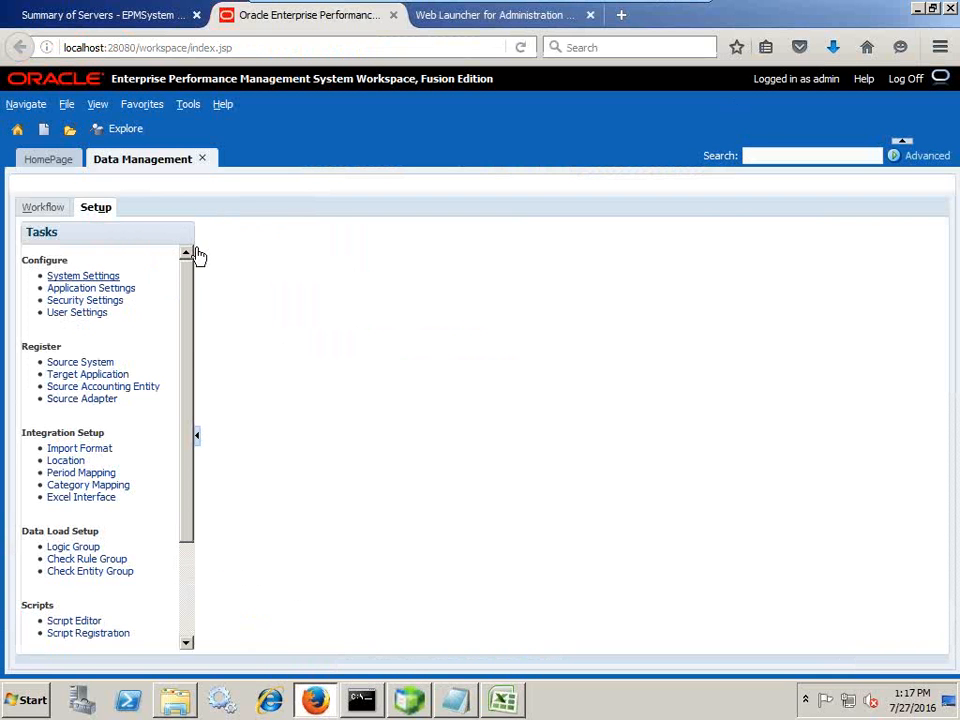
left_click(72, 277)
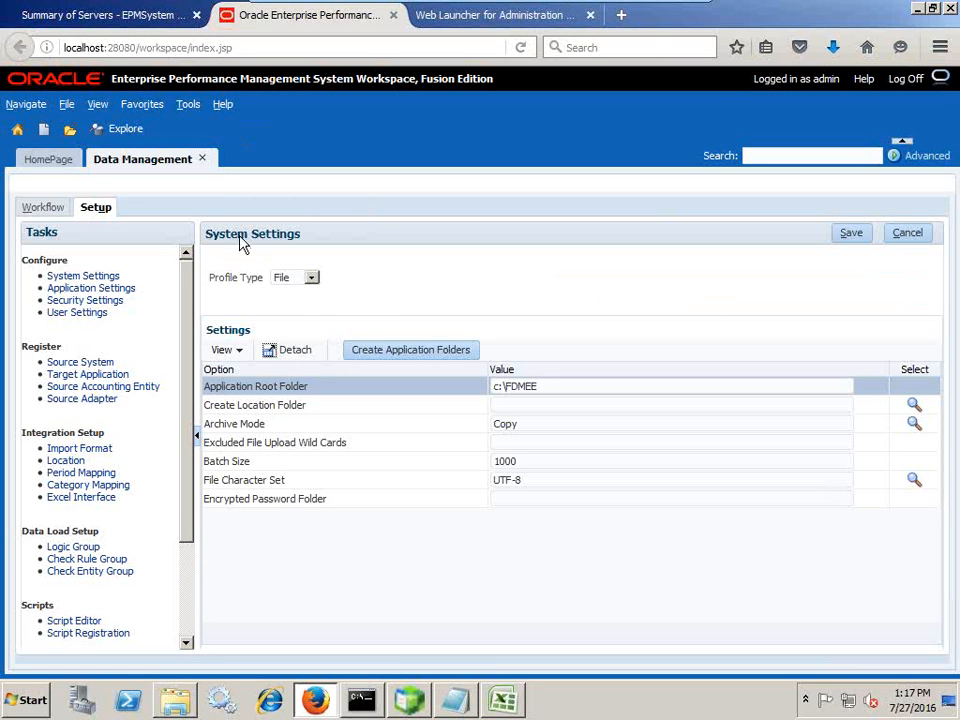
- Check the profile type options in System Settings and examine the data, inbox and outbox folders inside the FDMEE application root folder
left_click(292, 280)
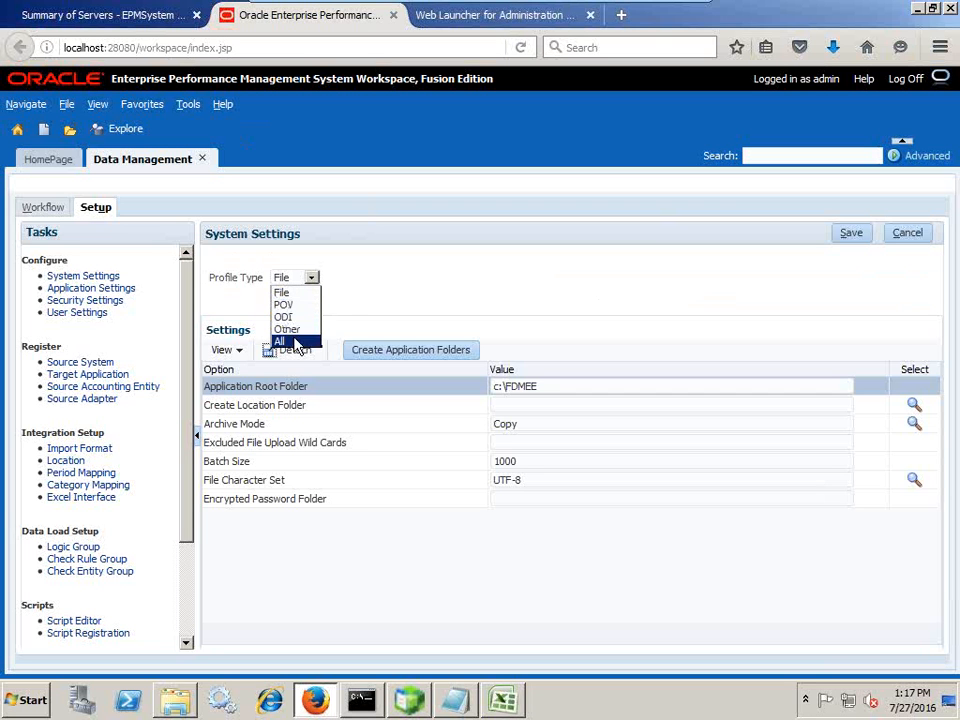
left_click(328, 300)
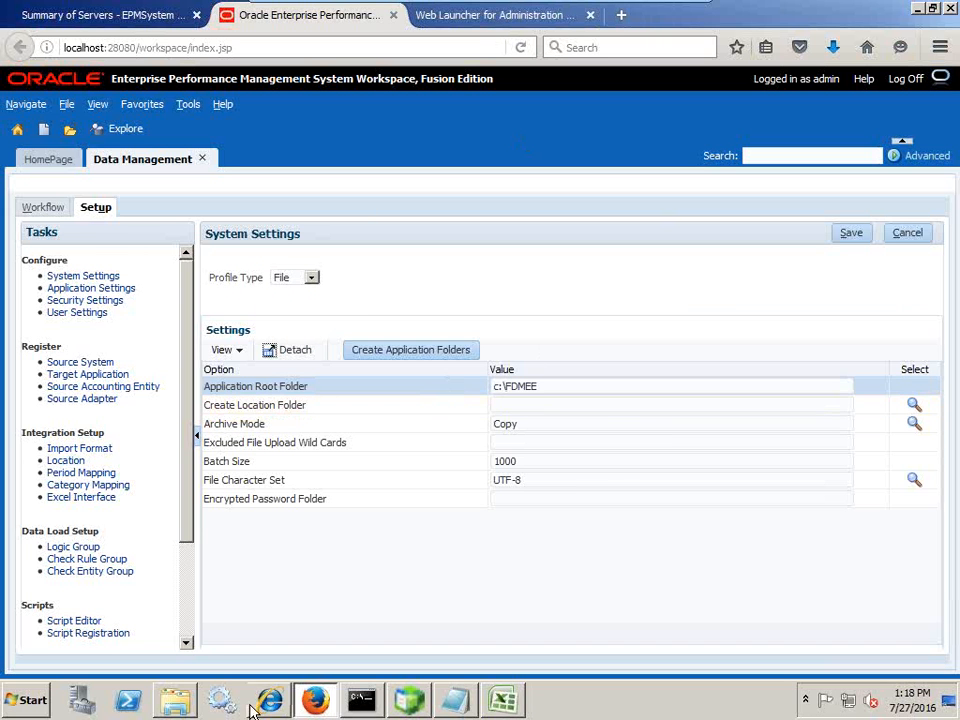
left_click(175, 700)
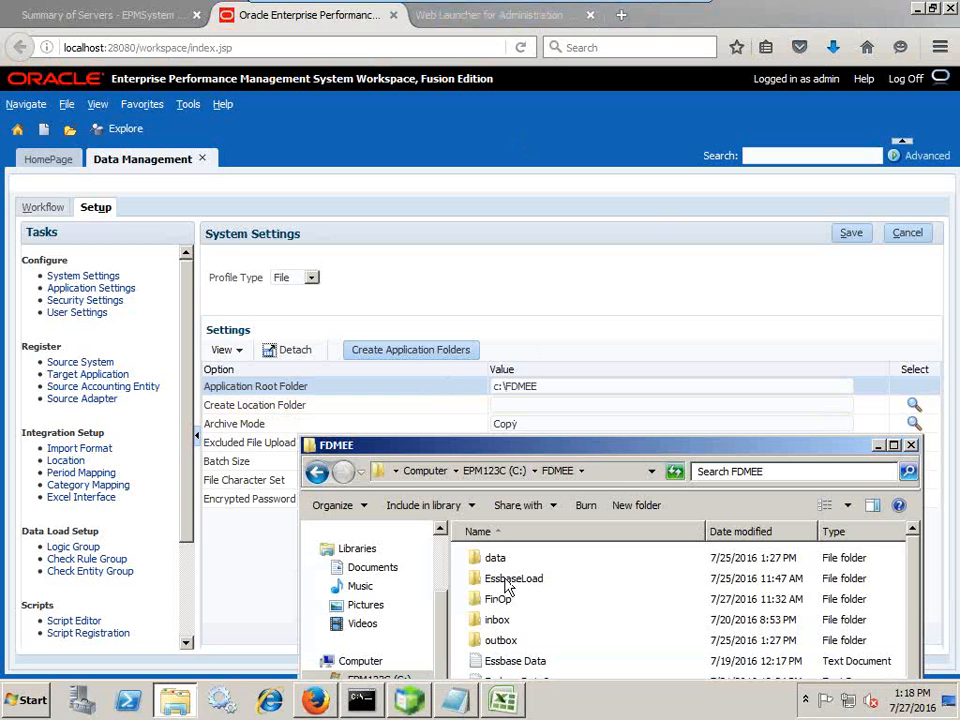
left_click(505, 624)
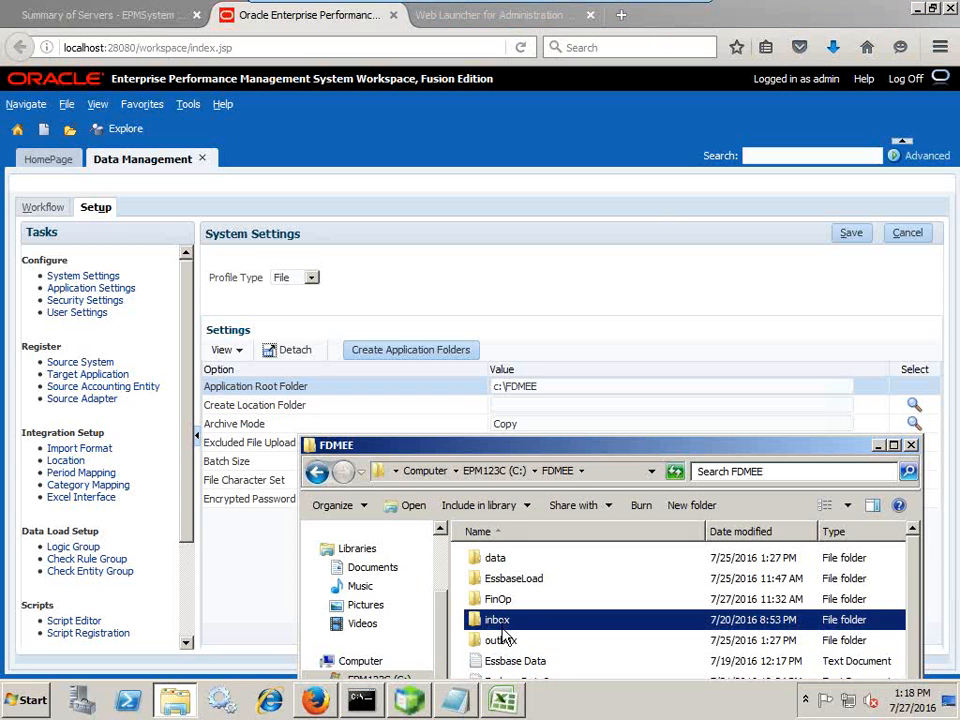
left_click(505, 640)
left_click(504, 622)
left_click(504, 642)
left_click(506, 560)
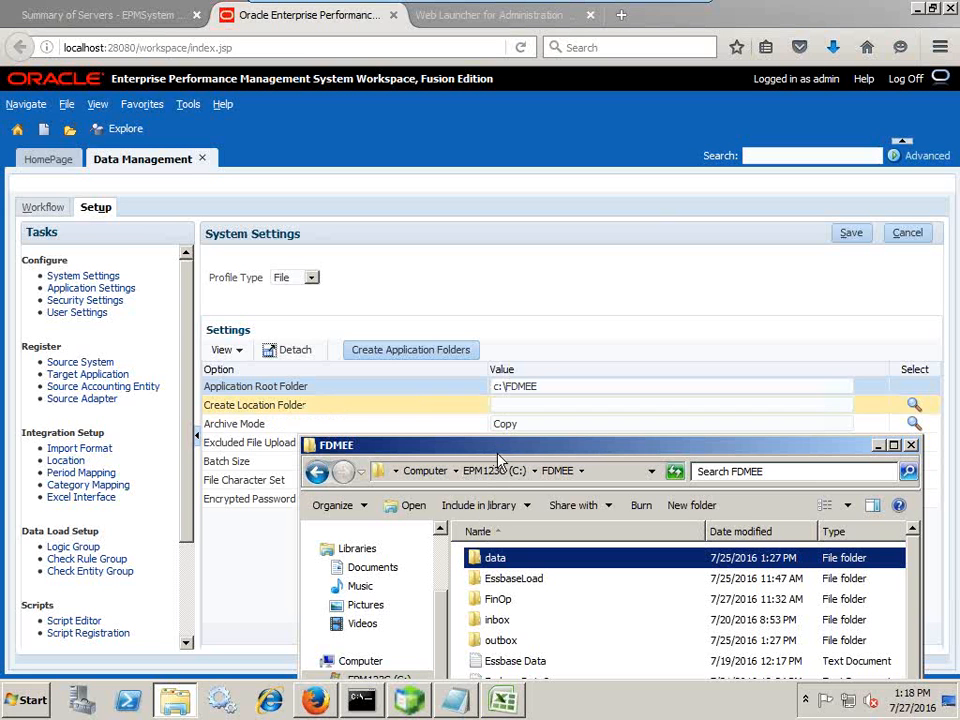
left_click(445, 352)
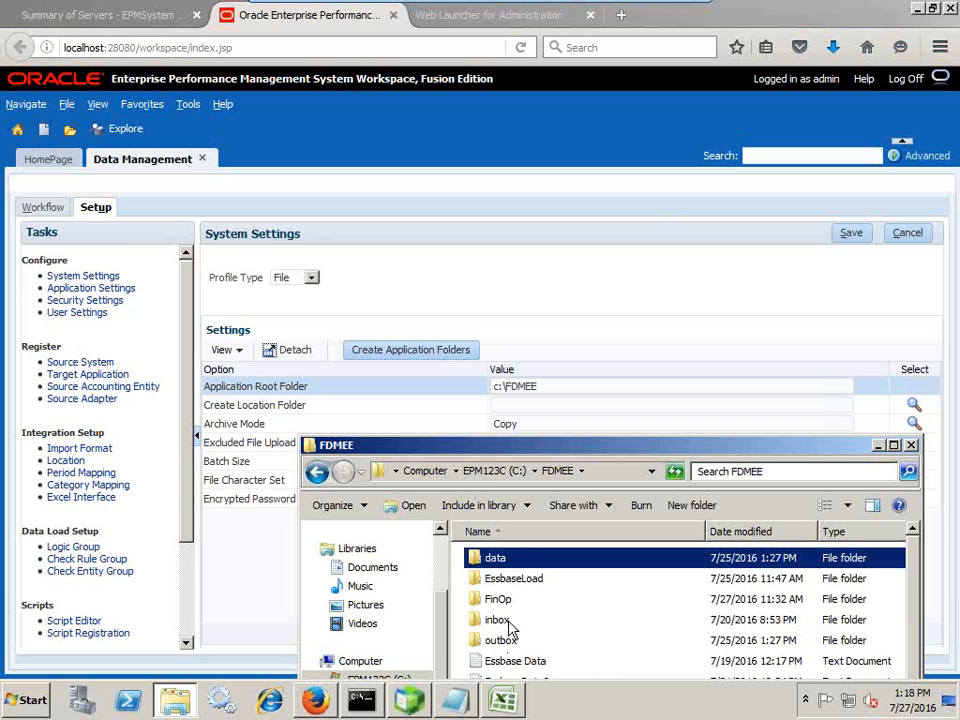
- Open Application Settings and look through the target application choices
left_click(128, 288)
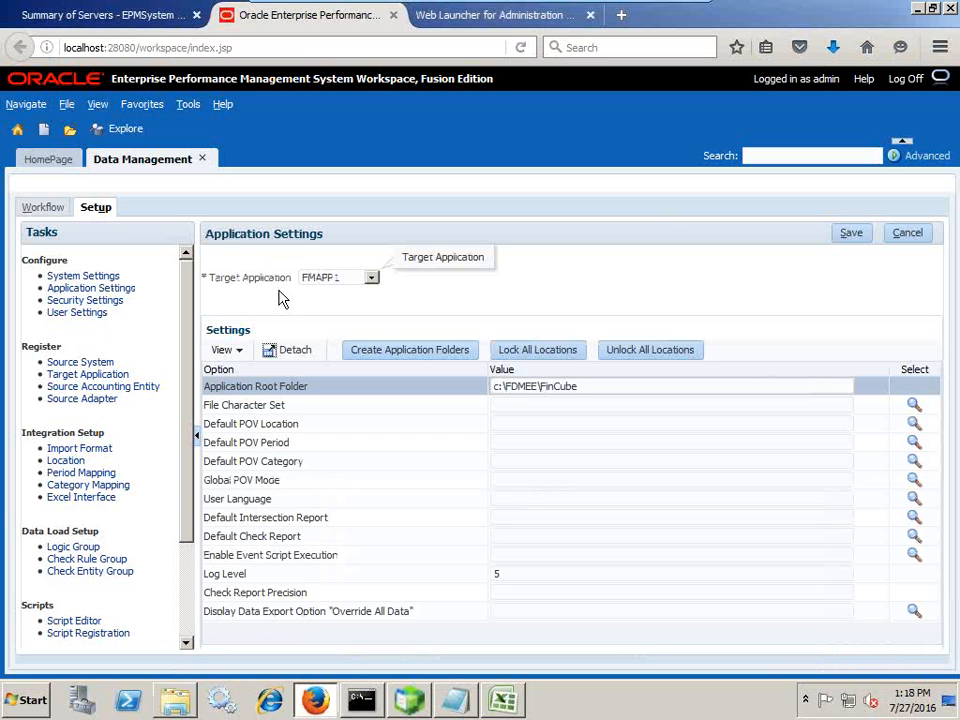
left_click(369, 277)
left_click(318, 291)
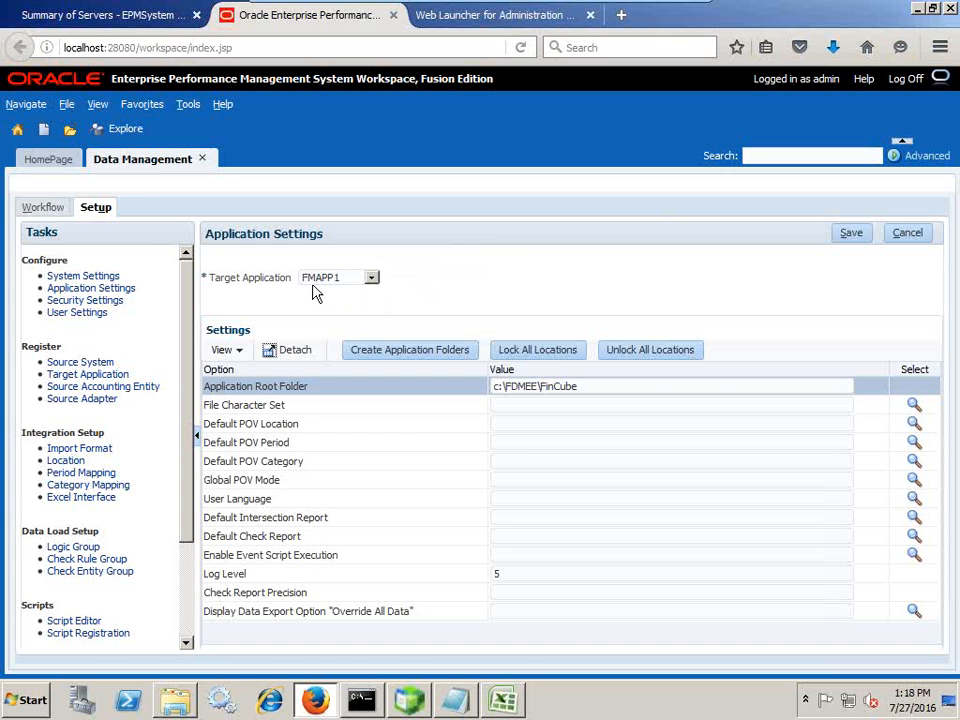
- Open the Source System setup and examine the details of the registered File source system
left_click(88, 368)
mouse_move(39, 345)
left_mouse_down()
mouse_move(64, 345)
mouse_move(22, 356)
mouse_move(22, 347)
left_mouse_up()
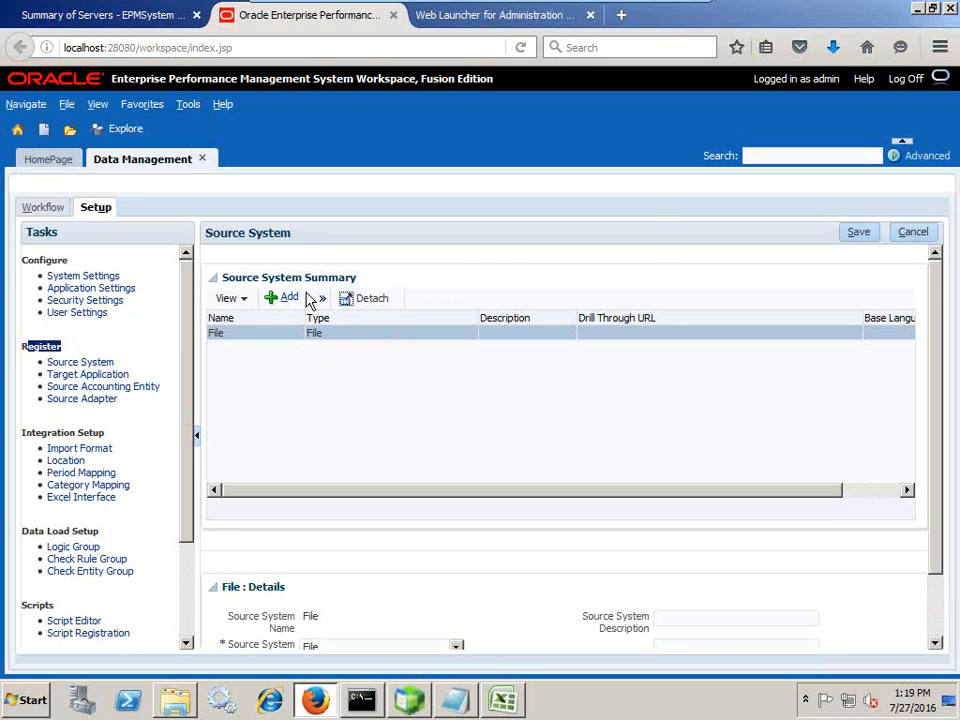
scroll(394, 420, "down", 2)
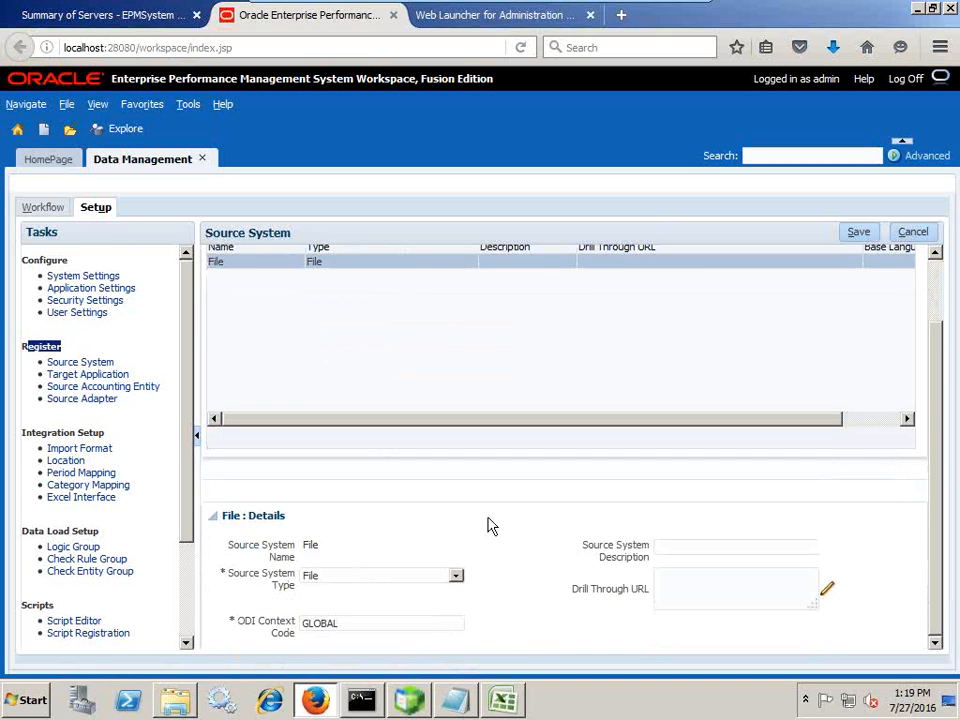
scroll(488, 525, "up", 2)
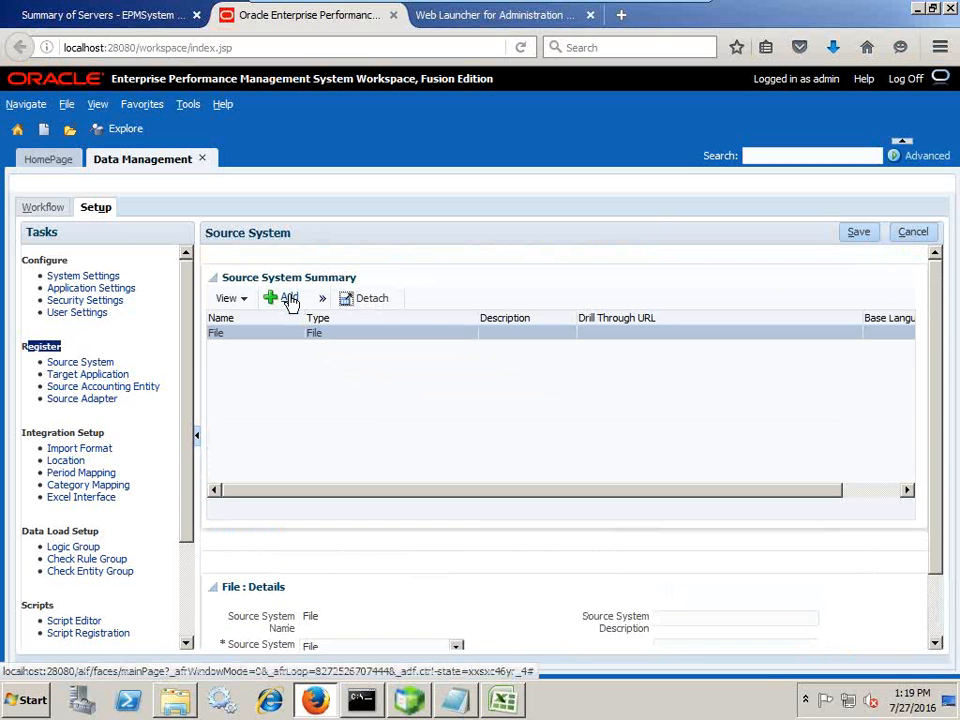
- Begin a new source system entry to examine the available source system types, and cancel it without saving
left_click(287, 300)
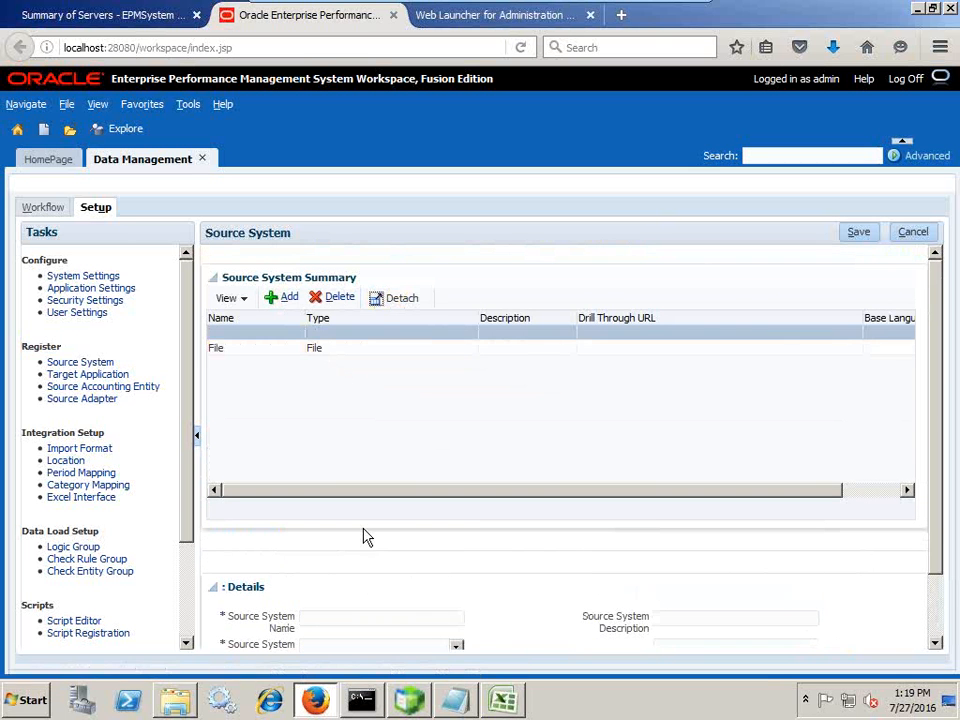
scroll(425, 590, "down", 2)
left_click(423, 579)
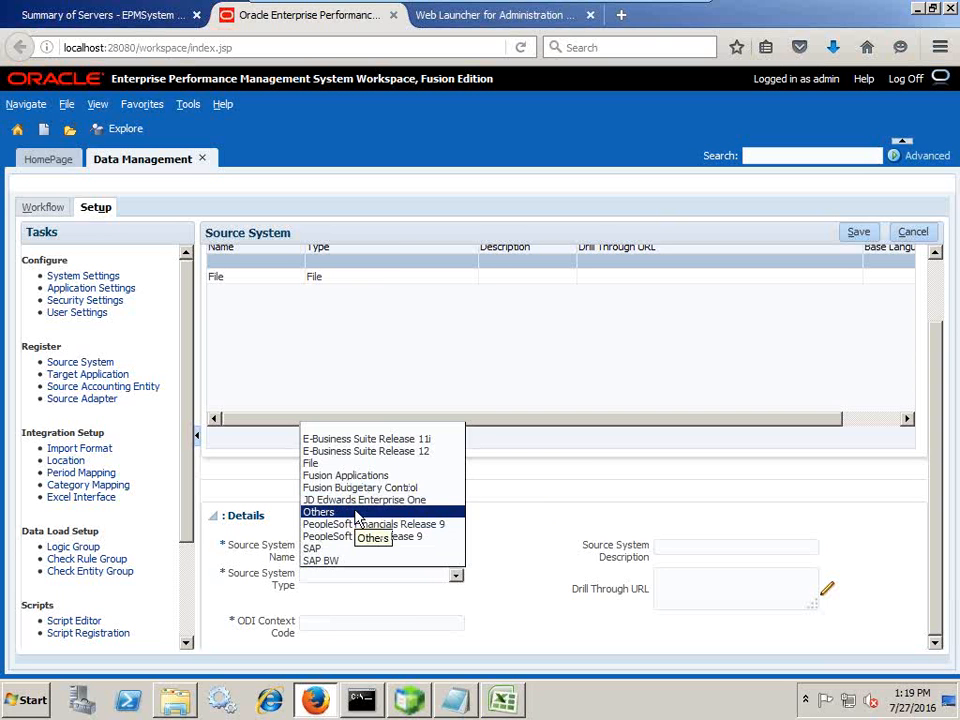
left_click(542, 508)
left_click(366, 584)
left_click(544, 542)
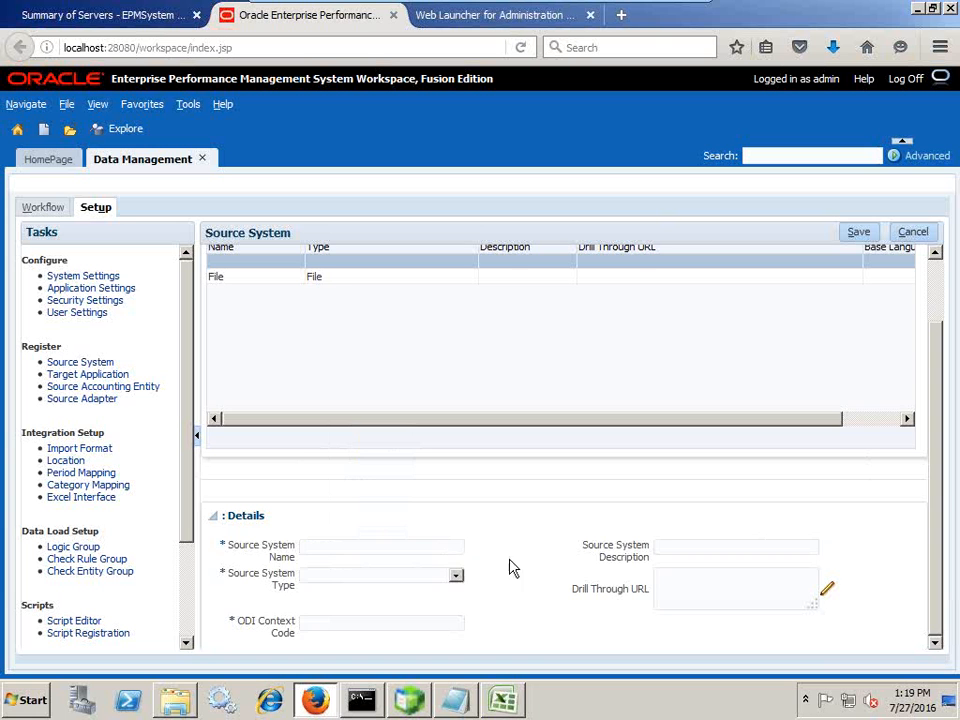
scroll(529, 561, "up", 2)
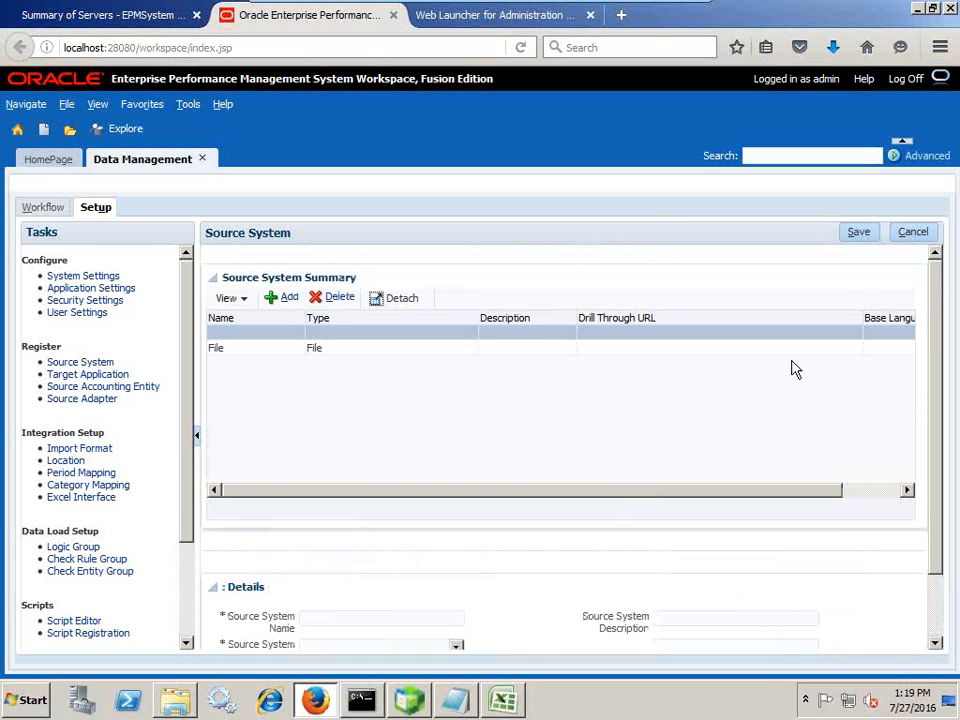
left_click(913, 233)
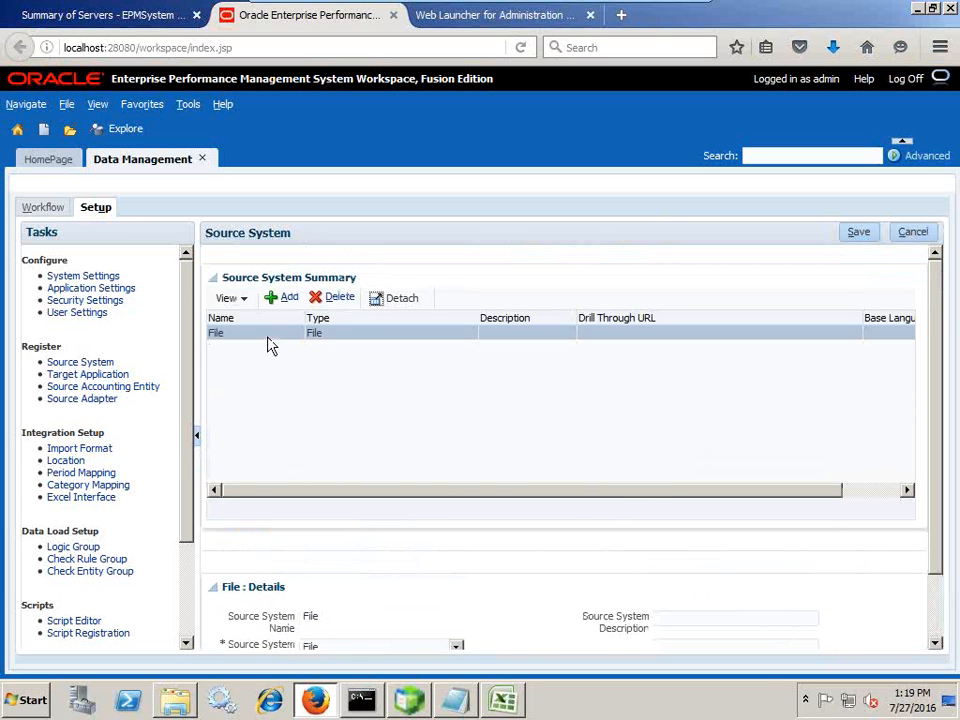
- In the Target Application setup, add the Essbase application FinOps-FinDB
left_click(110, 381)
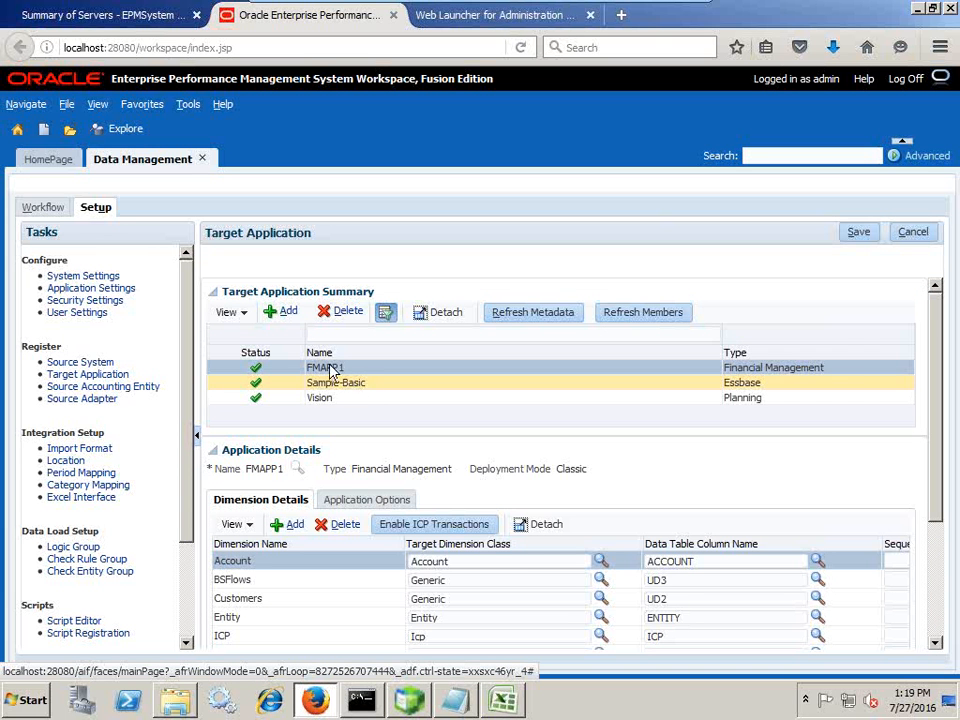
left_click(287, 314)
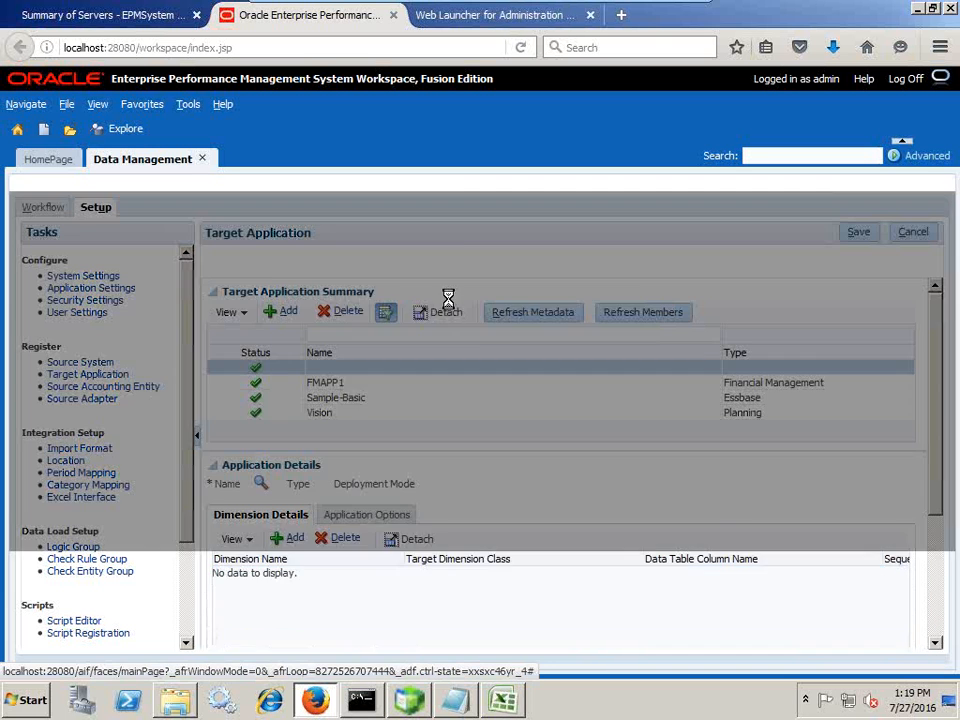
left_click(458, 288)
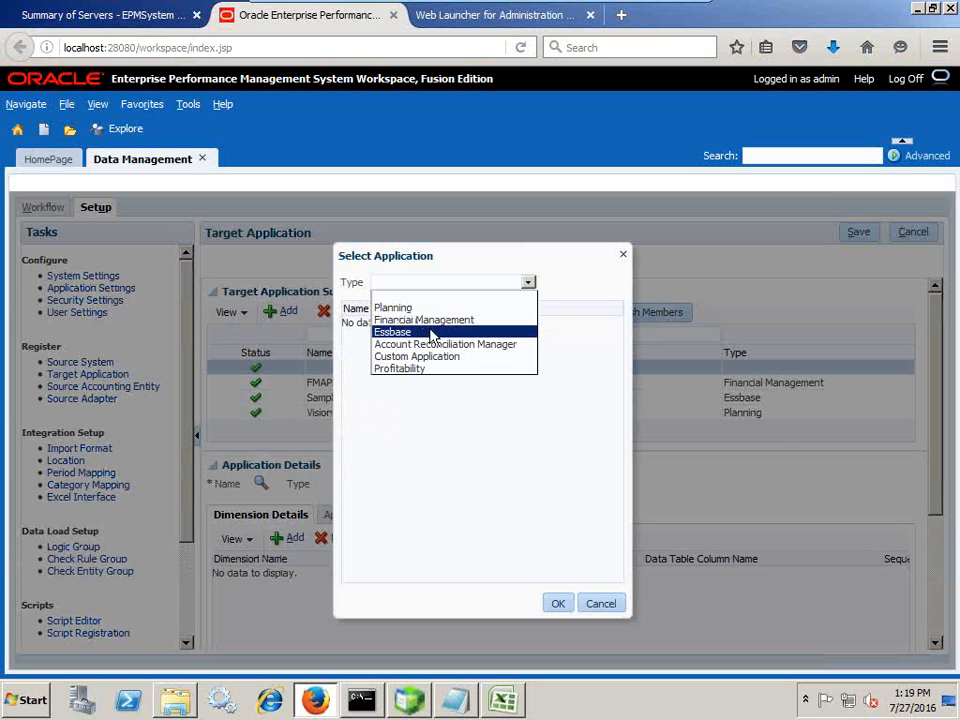
left_click(428, 330)
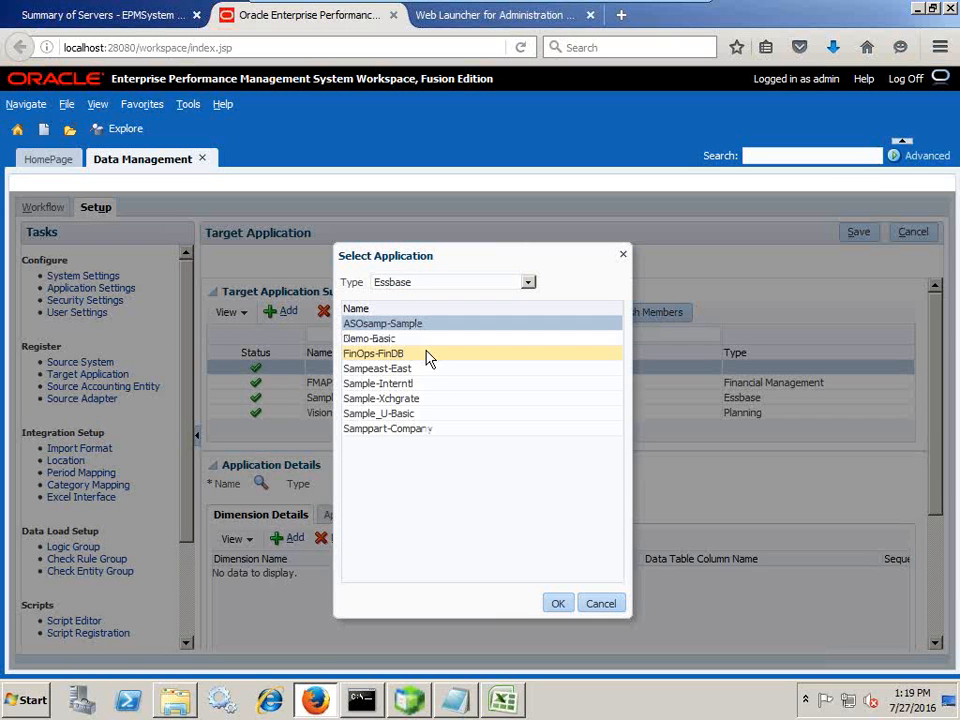
left_click(420, 354)
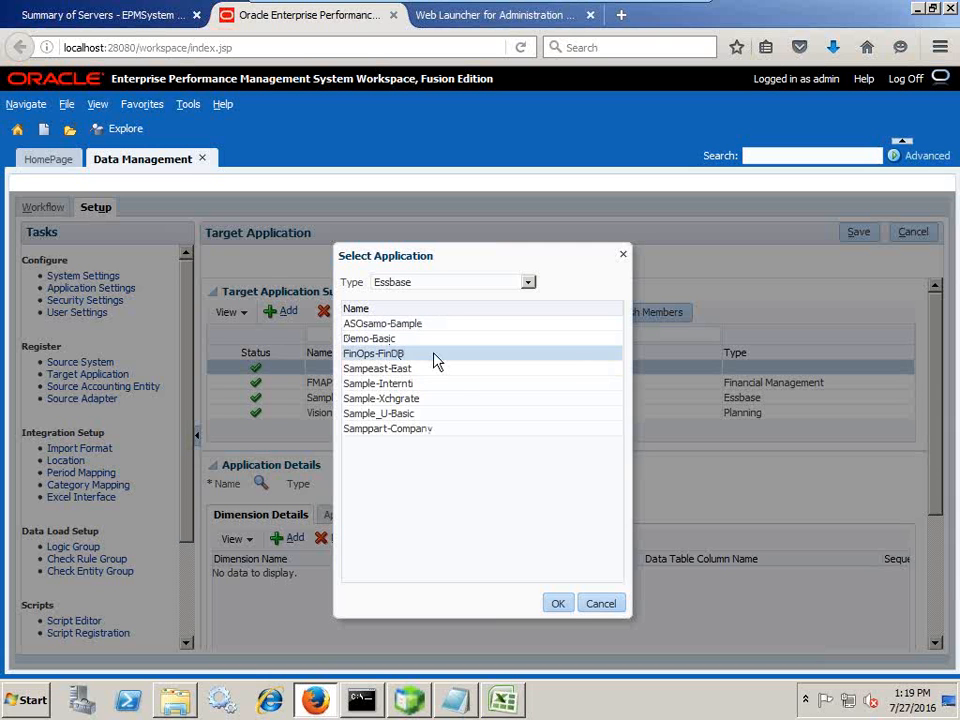
left_click(559, 605)
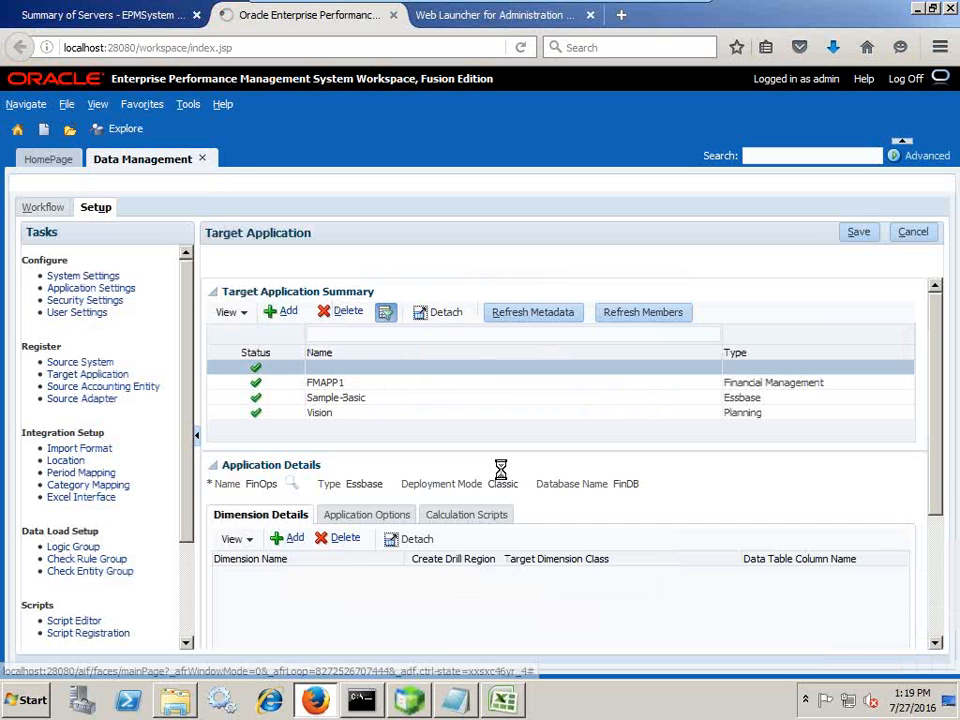
- Enter FinCube in the name filter of the target application summary and save the new target application
left_click(354, 333)
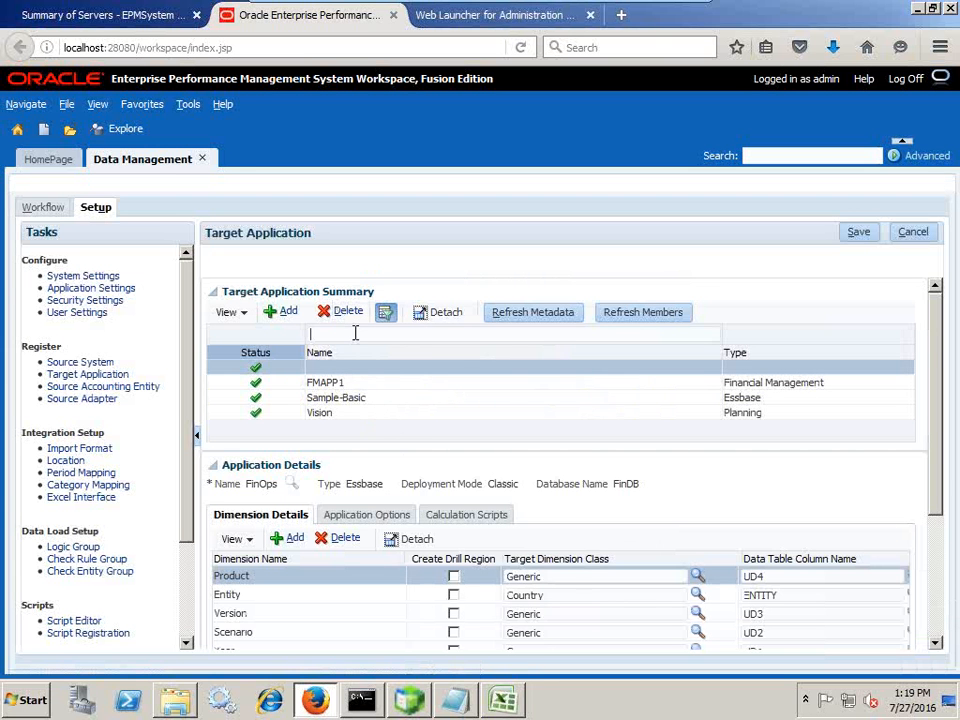
type("FinCube")
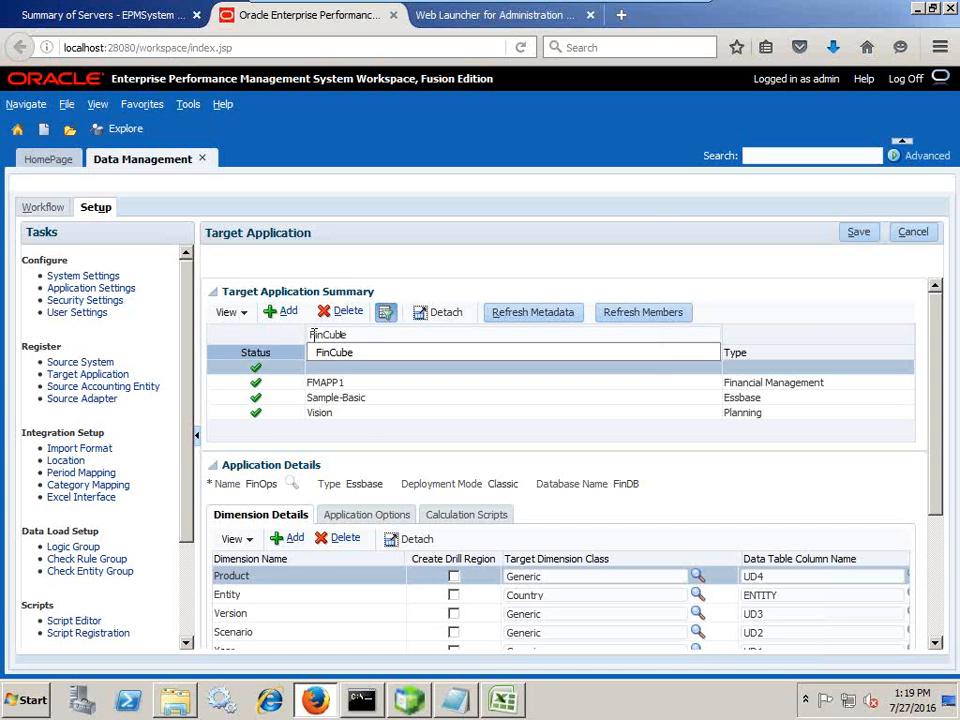
left_click(819, 305)
left_click(860, 233)
- Review the dimension classes and data table column names of the FinOps-FinDB target application and save it again
scroll(632, 558, "down", 3)
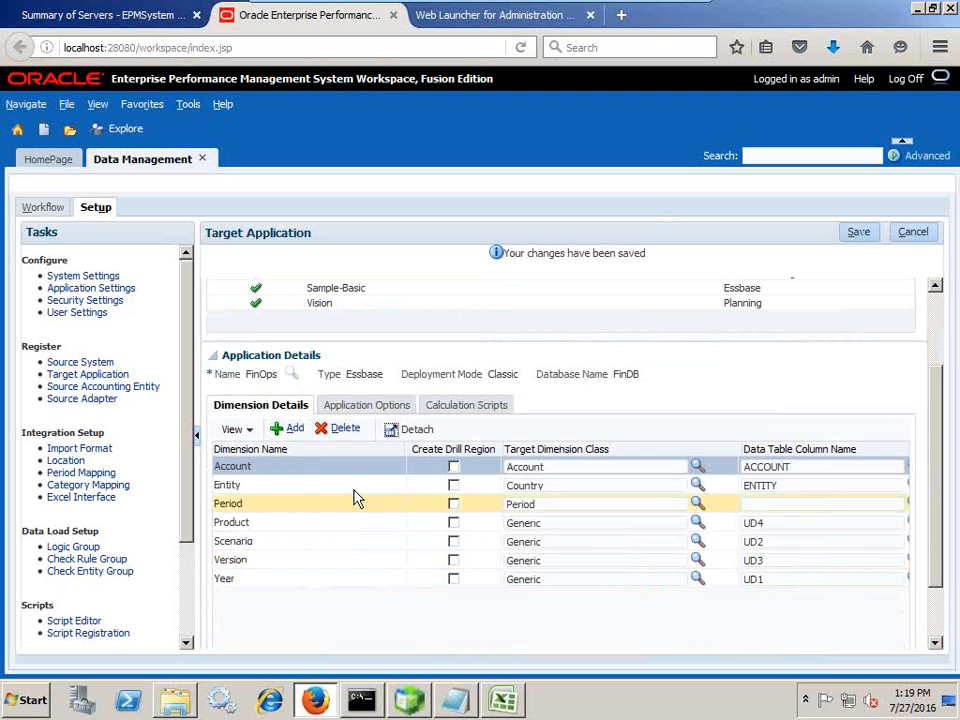
scroll(354, 399, "up", 3)
scroll(392, 414, "down", 5)
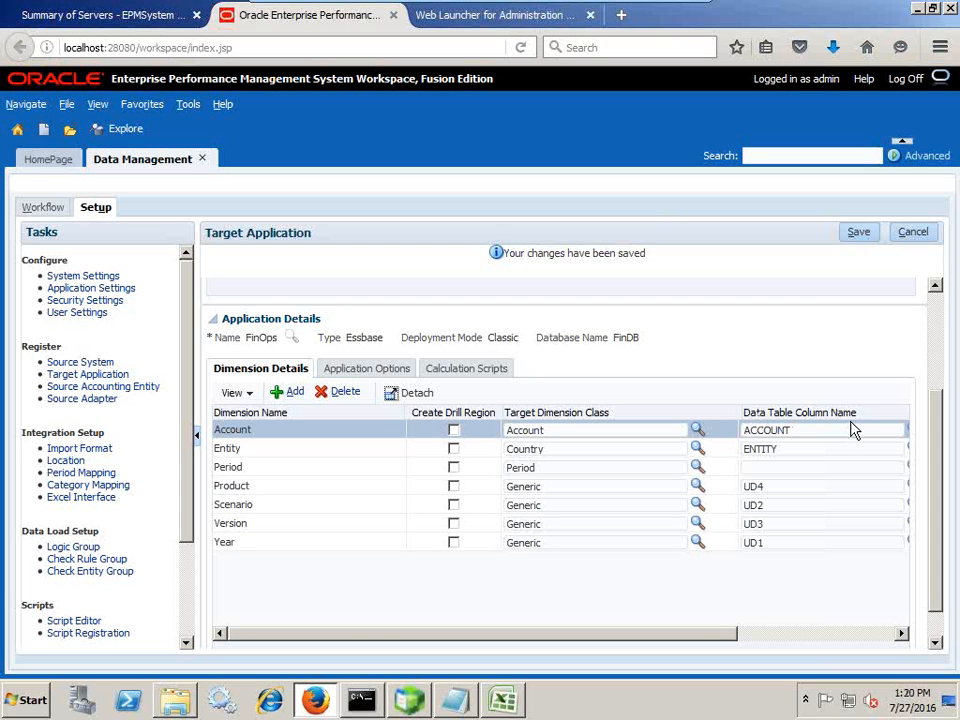
left_click_drag(735, 633, 588, 639)
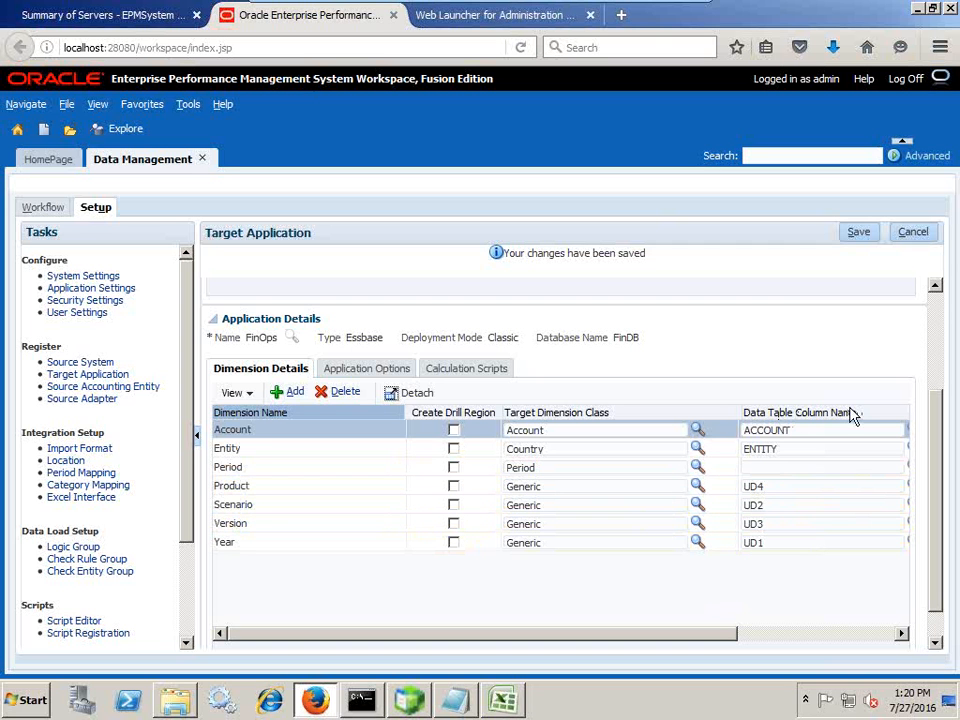
left_click(858, 232)
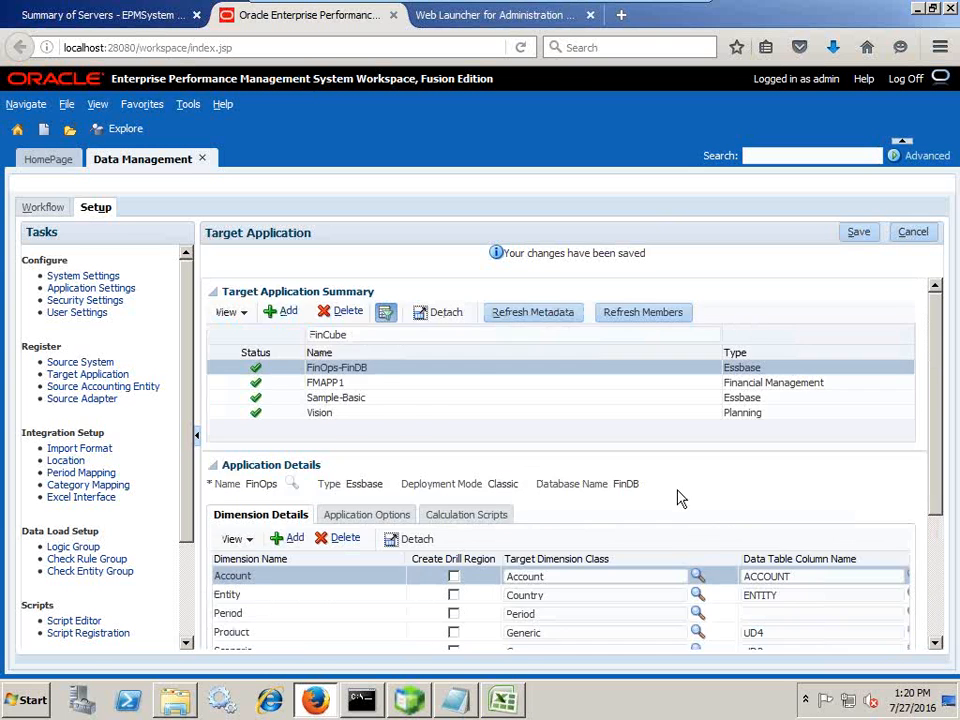
scroll(677, 497, "down", 2)
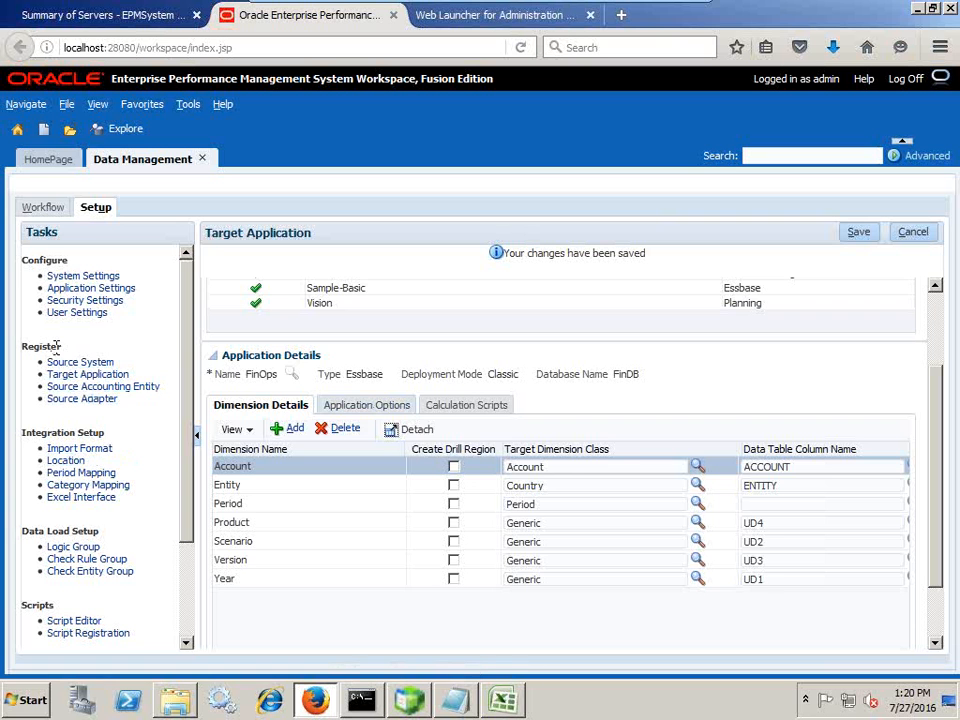
- Open the Import Format page under Integration Setup
left_click_drag(60, 347, 28, 354)
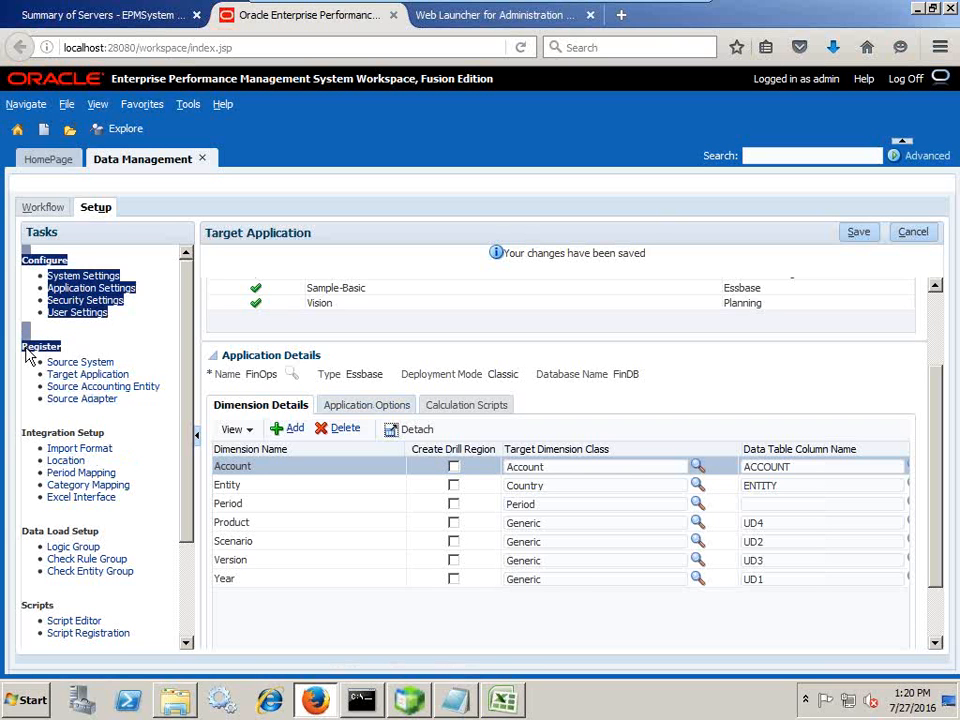
left_click(50, 344)
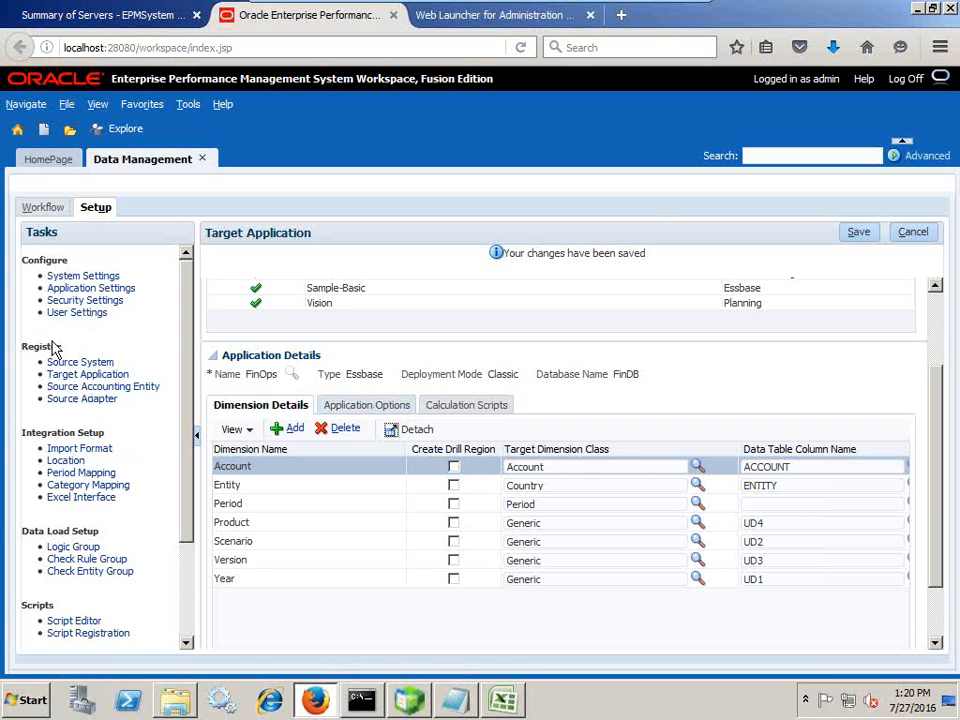
left_click(105, 449)
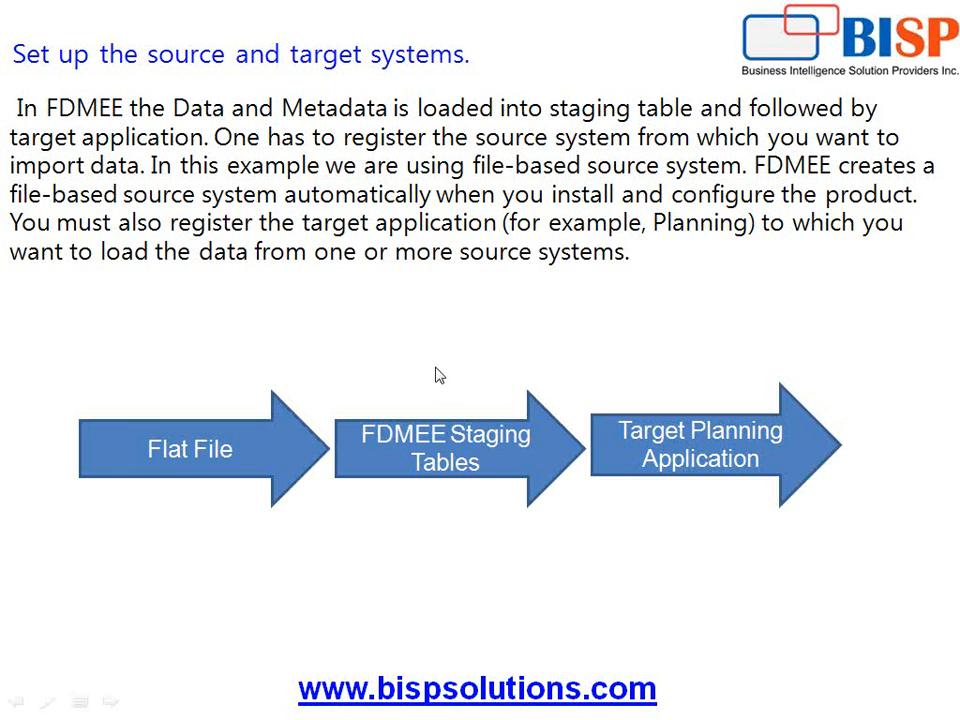
scroll(438, 370, "up", 1)
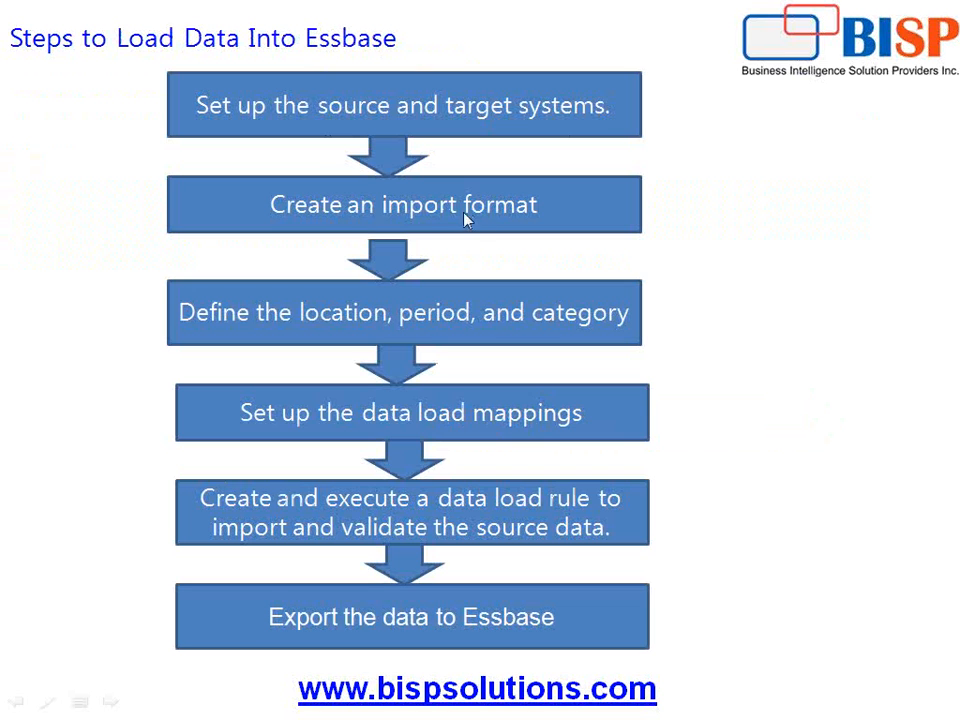
key("alt+Tab")
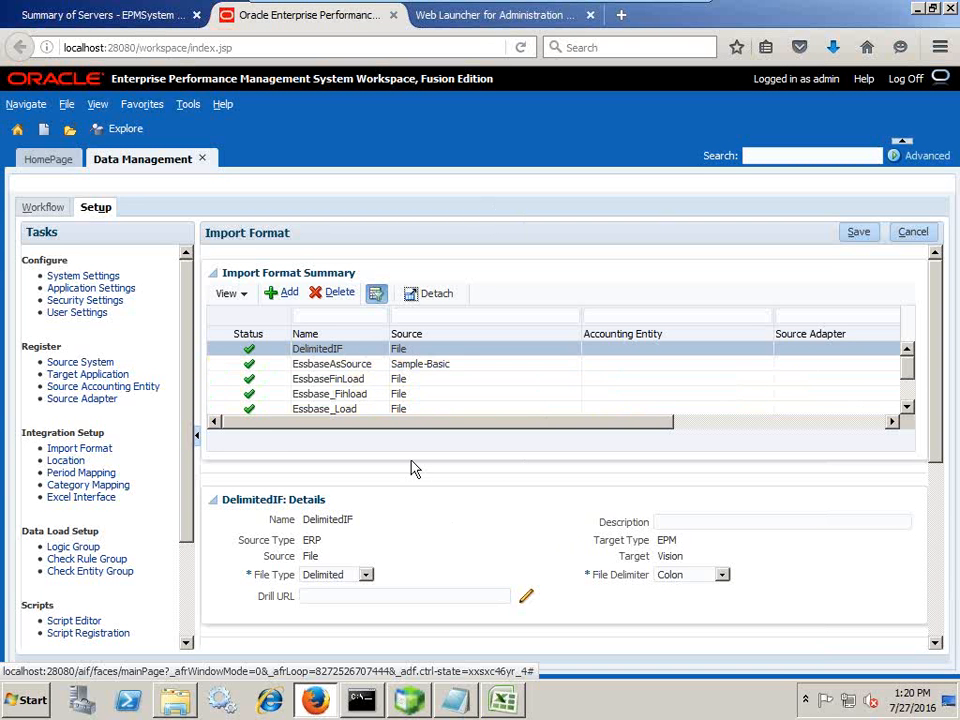
- Add a new import format named FinCube with source type ERP
left_click(286, 292)
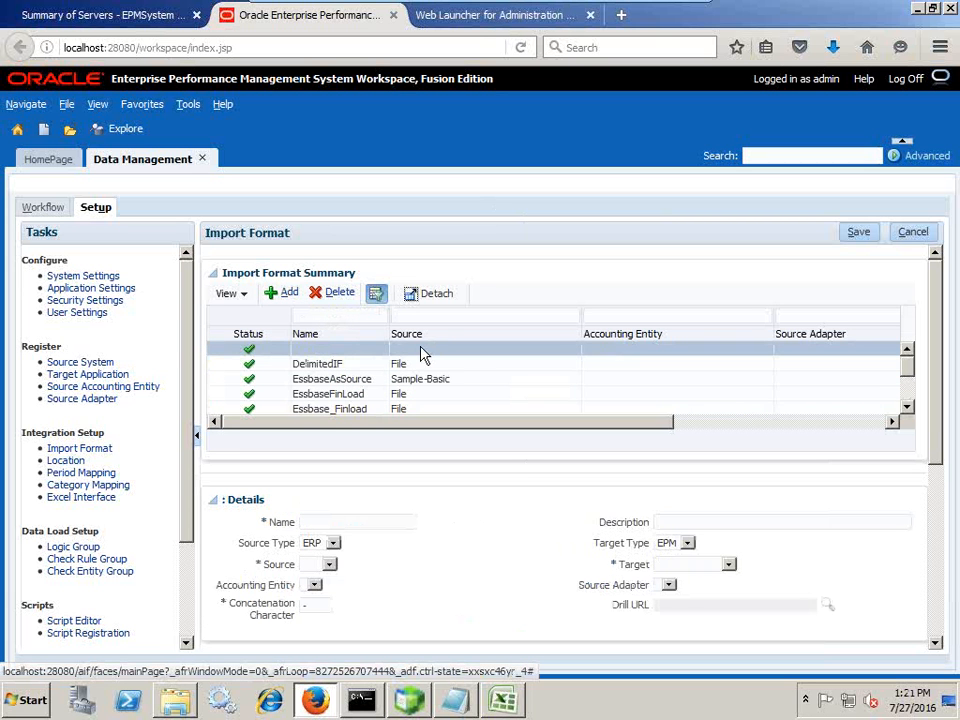
left_click(333, 543)
left_click(334, 556)
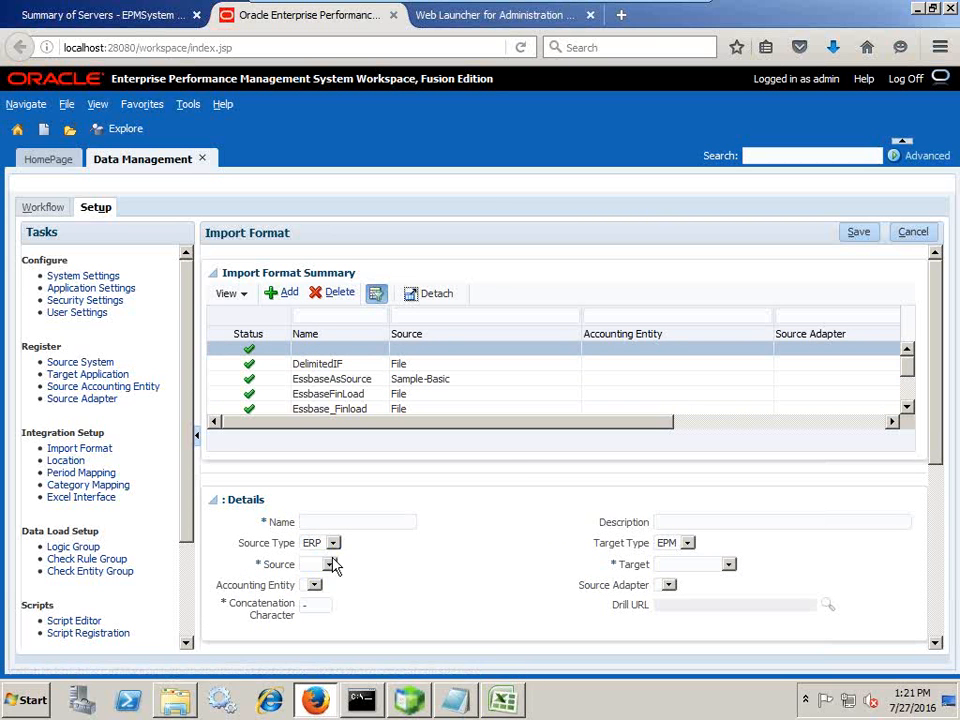
left_click(338, 522)
type("Fin")
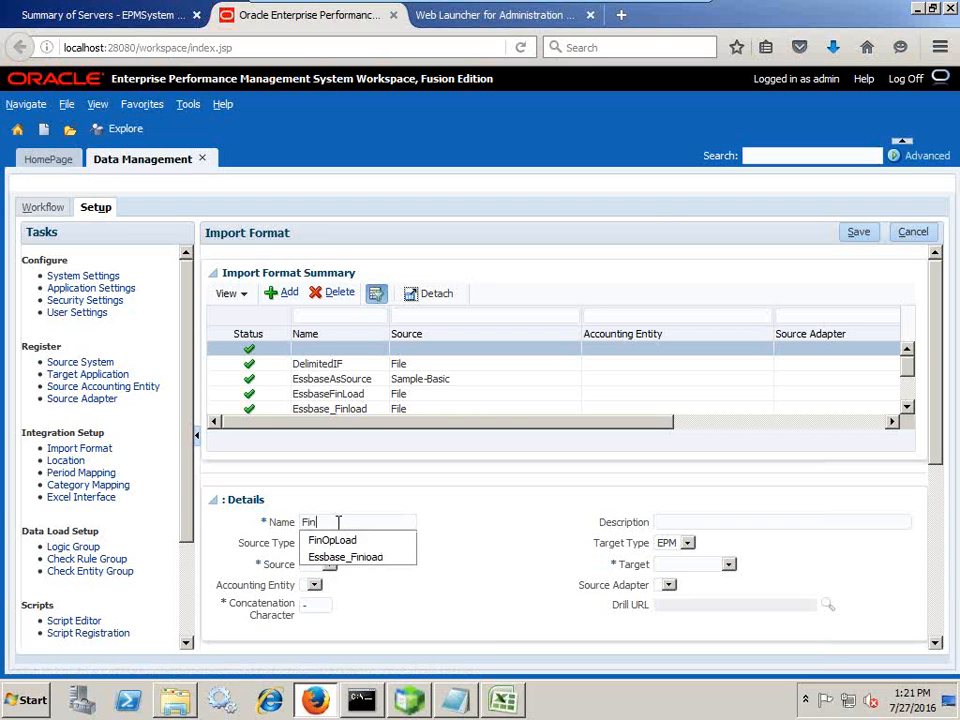
type("Cube")
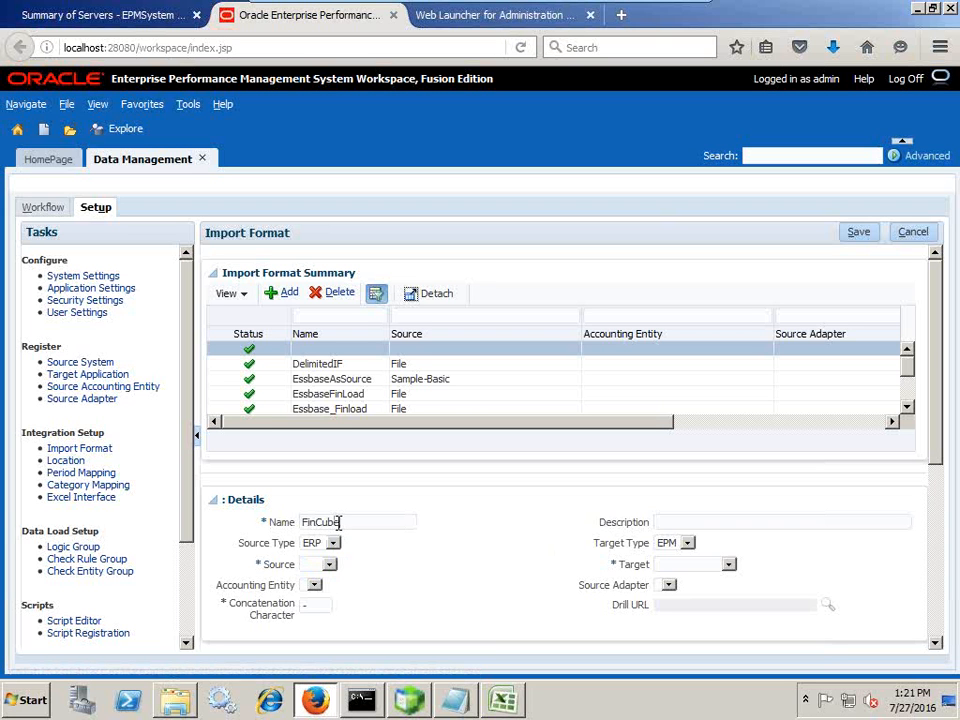
- Set the FinCube import format's source to File and its target to FinOps-FinDB
left_click(328, 564)
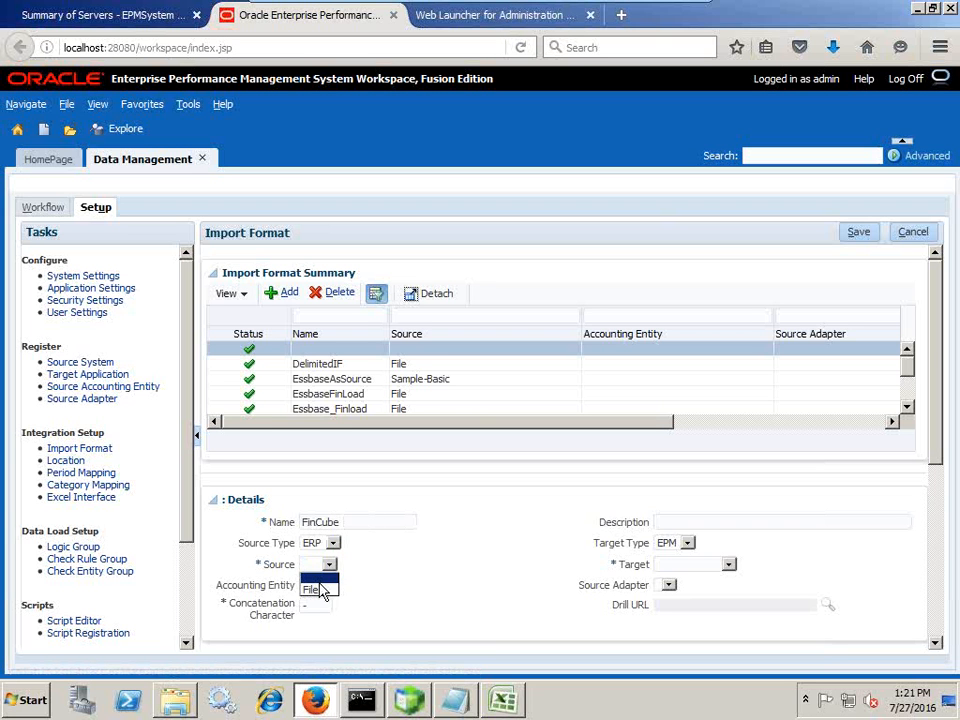
left_click(320, 590)
left_click(329, 564)
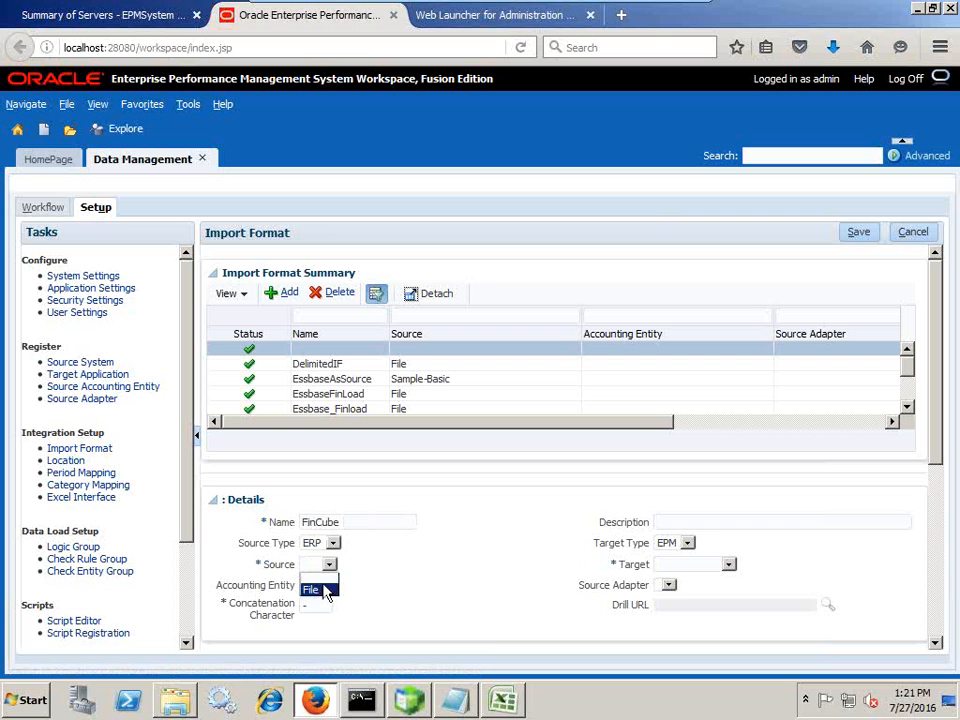
left_click(318, 588)
left_click(685, 565)
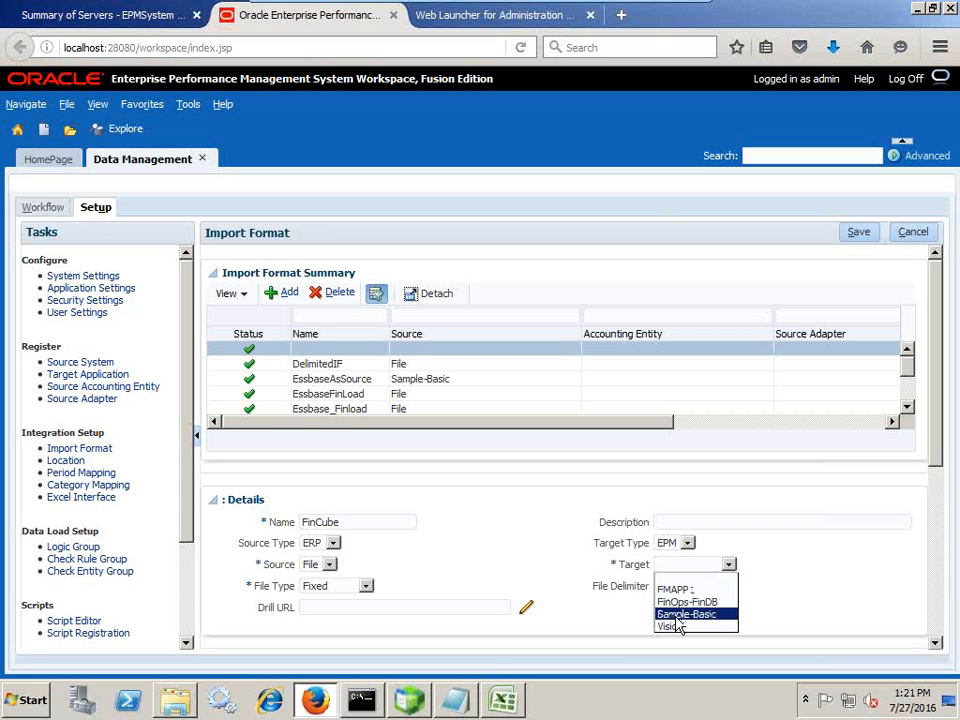
left_click(679, 603)
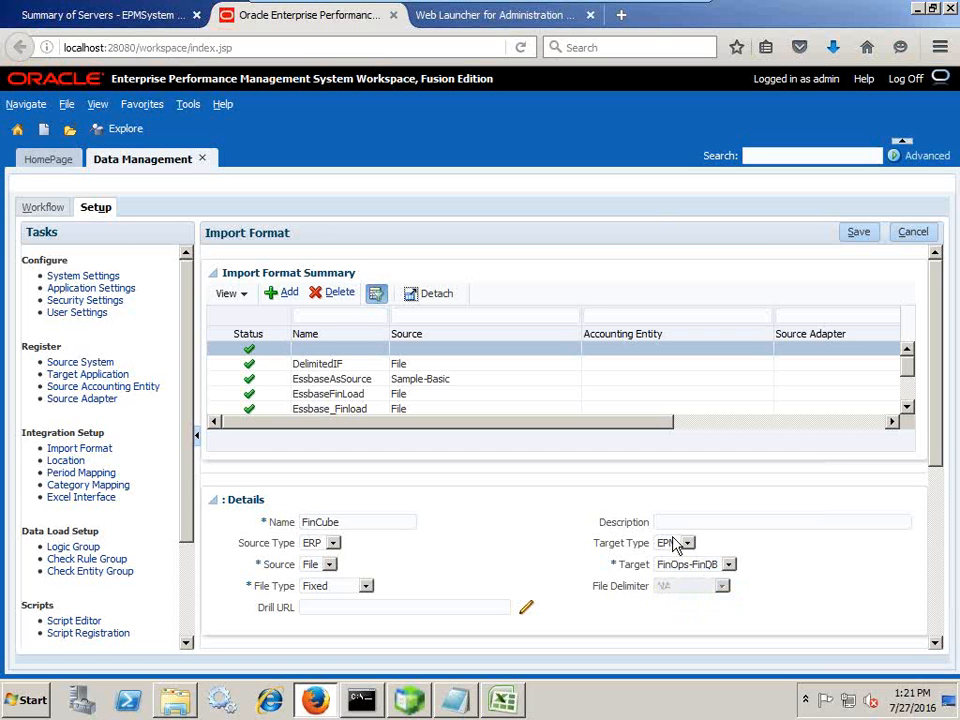
- Set the file type to Delimited and the file delimiter to Comma, matching the NetIncome file, and save the import format
left_click(366, 586)
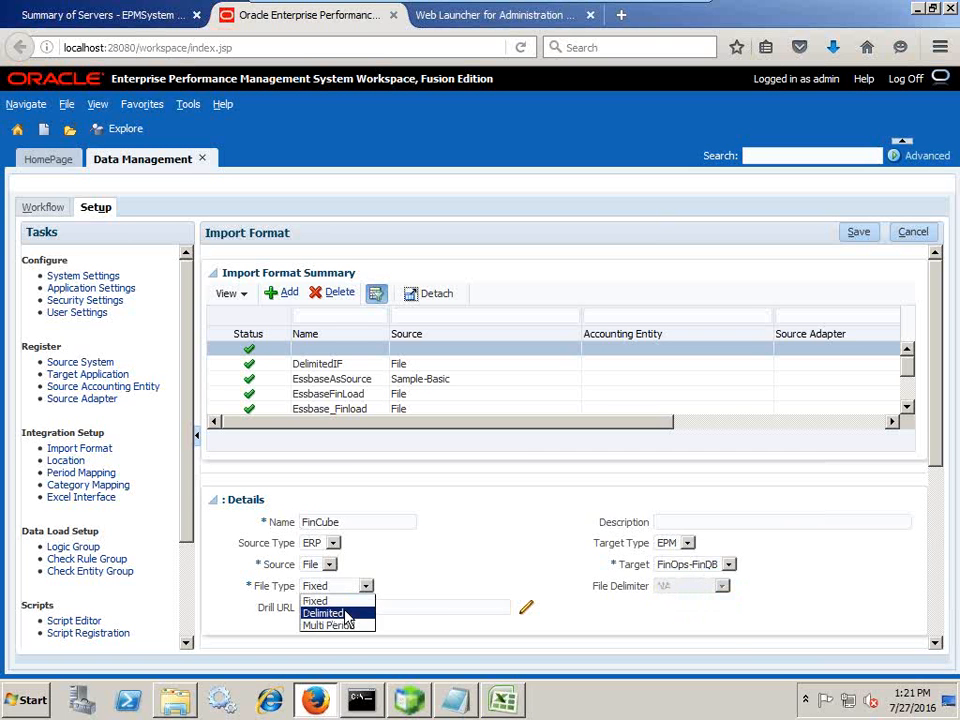
left_click(340, 615)
left_click(461, 688)
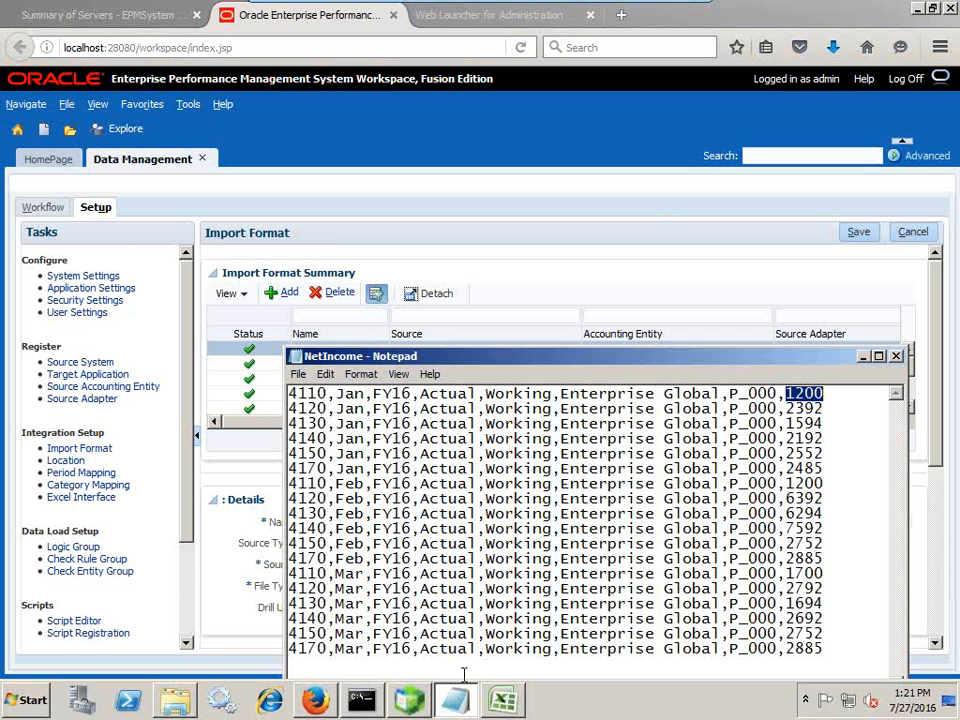
left_click(367, 405)
left_click(542, 289)
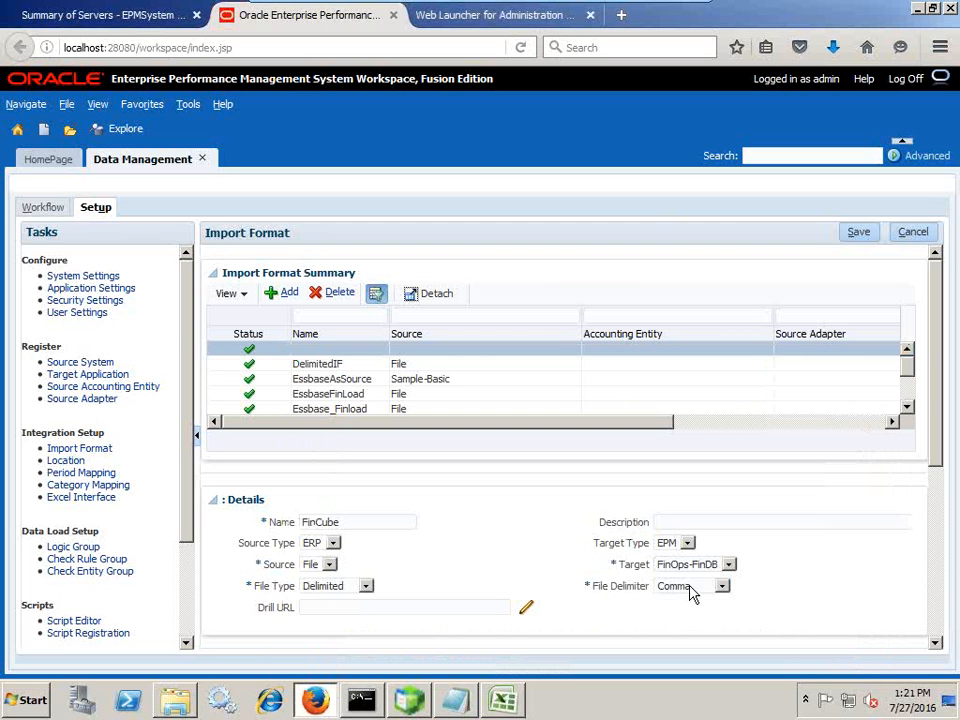
scroll(542, 555, "down", 3)
scroll(804, 433, "up", 3)
left_click(860, 233)
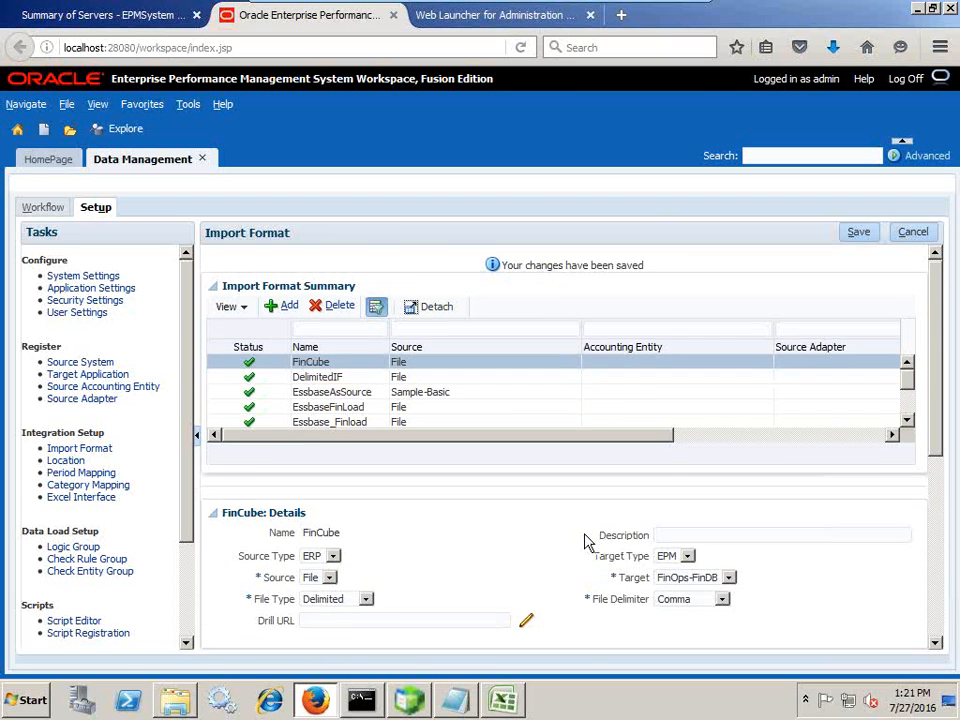
- Check the NetIncome file's column order and map the Account target to field number 1 with source column Account
scroll(484, 546, "down", 6)
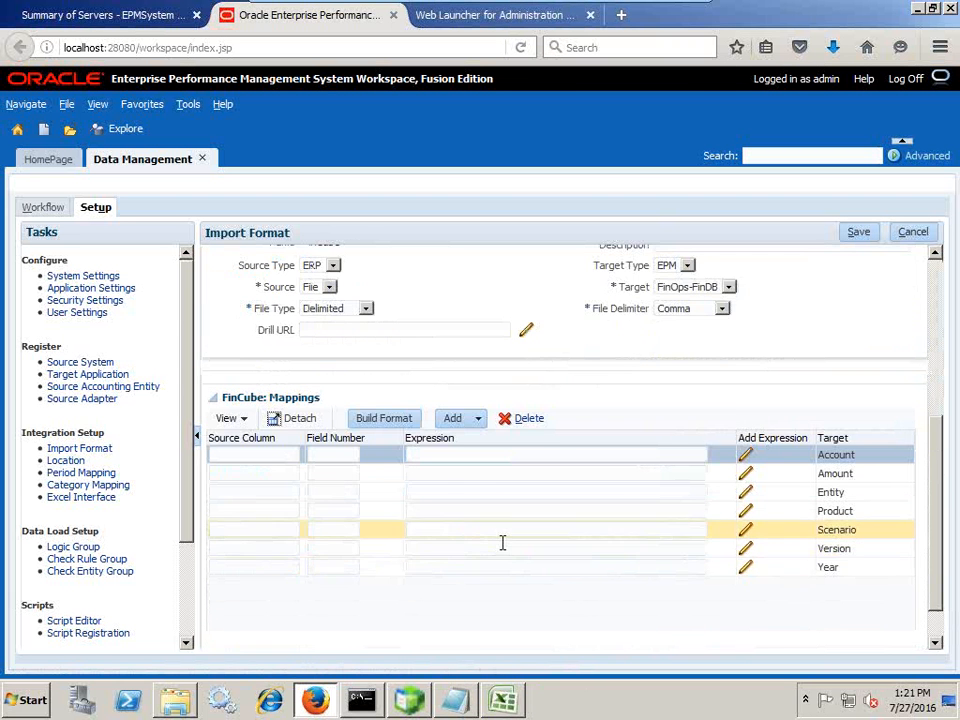
left_click(455, 700)
left_click_drag(418, 308, 518, 518)
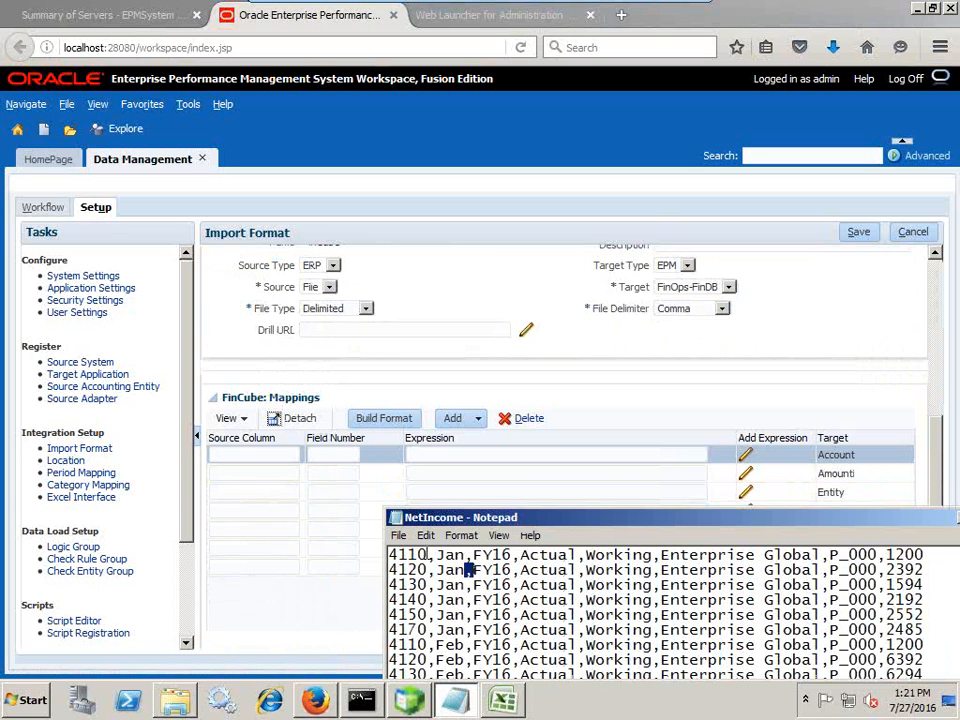
left_click_drag(431, 555, 388, 555)
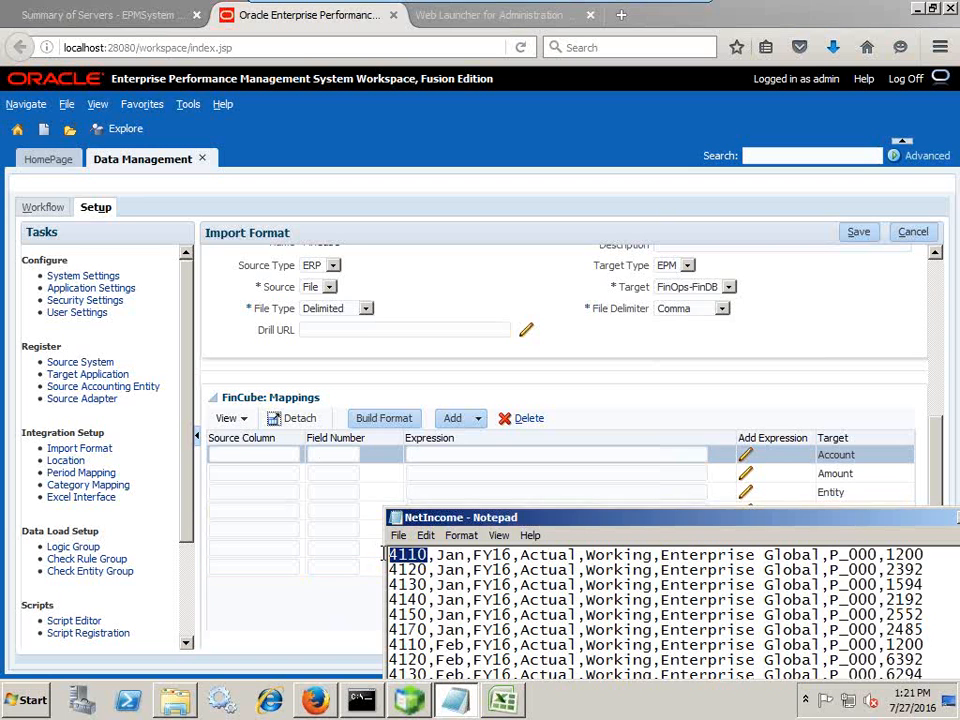
left_click(332, 455)
type("1")
left_click(285, 455)
type("A")
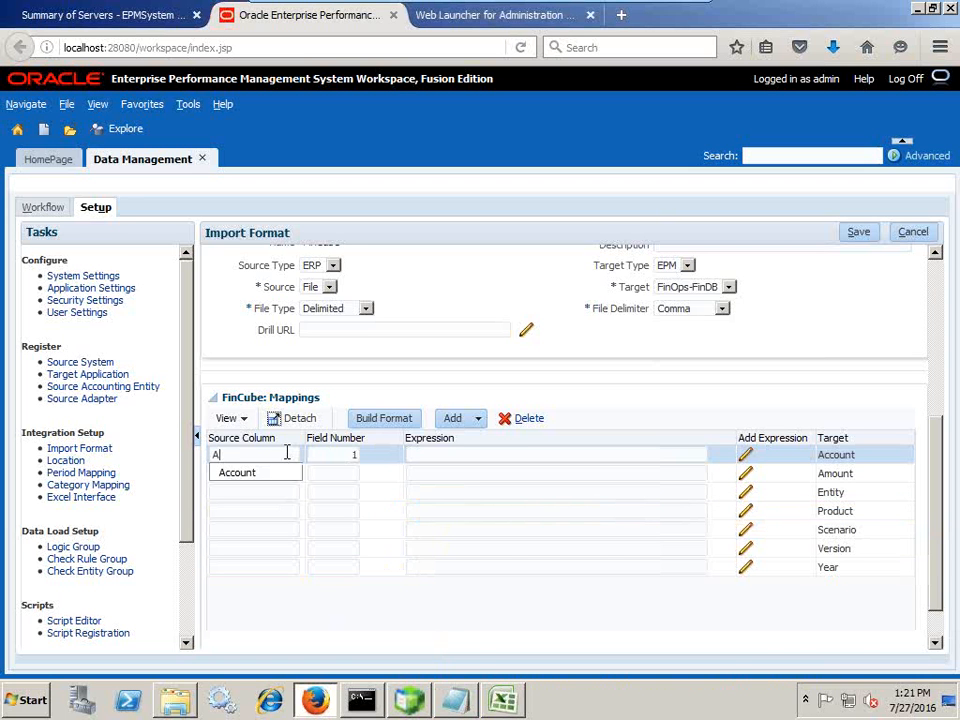
type("ccount")
- Map the Amount target to field number 8 with source column Amoount
key("alt+Tab")
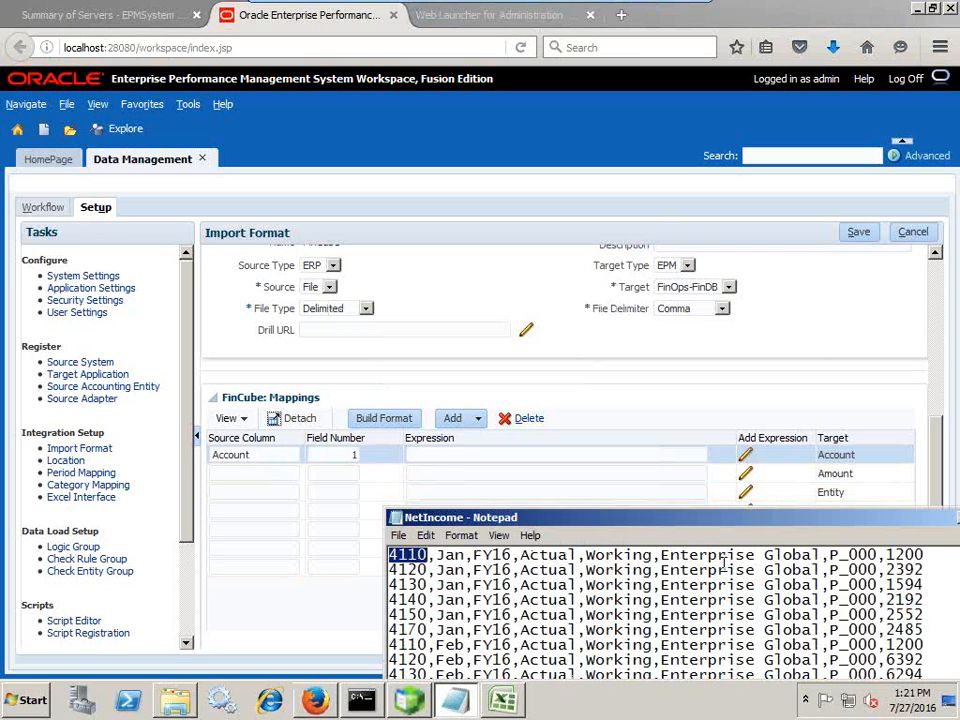
left_click(329, 474)
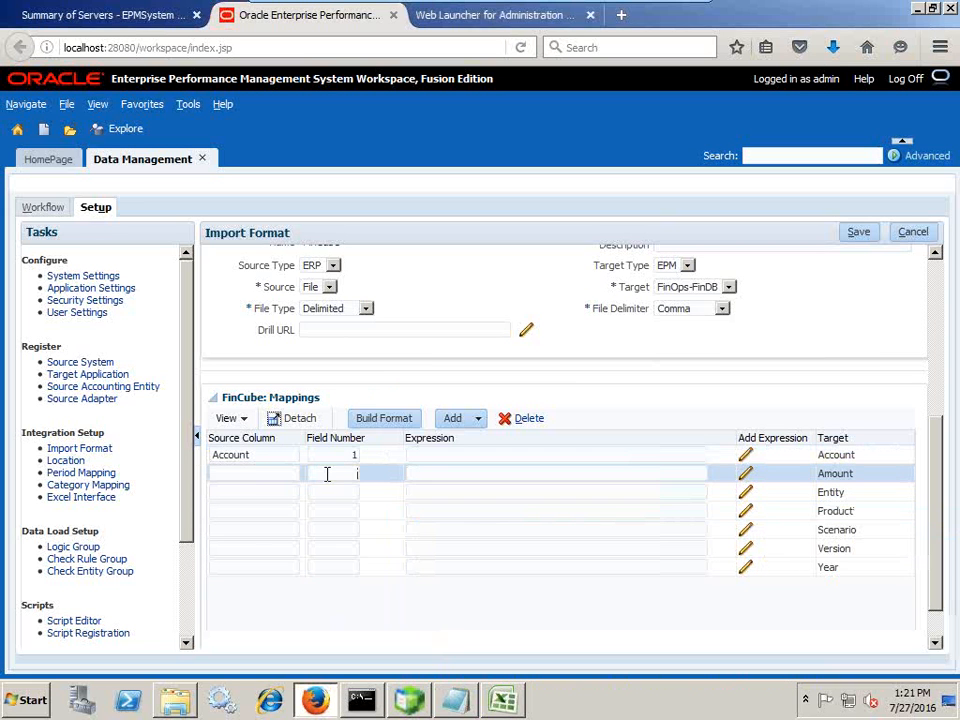
left_click(252, 474)
type("Amoount")
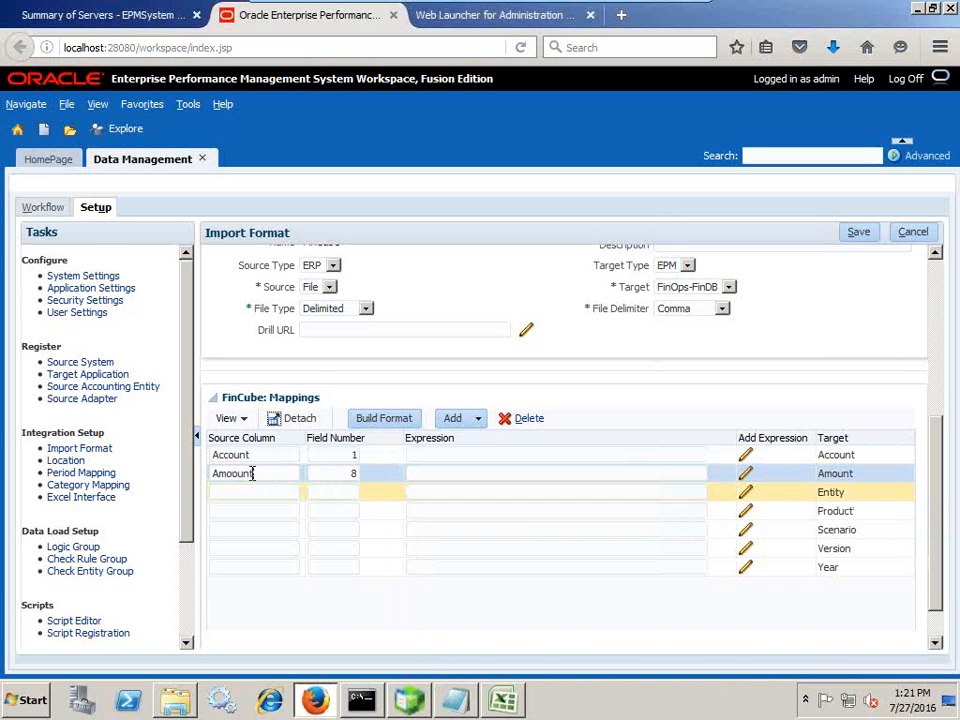
- Map the Entity target to field number 6 with source column Entity, according to the NetIncome file
left_click(349, 493)
key("alt+Tab")
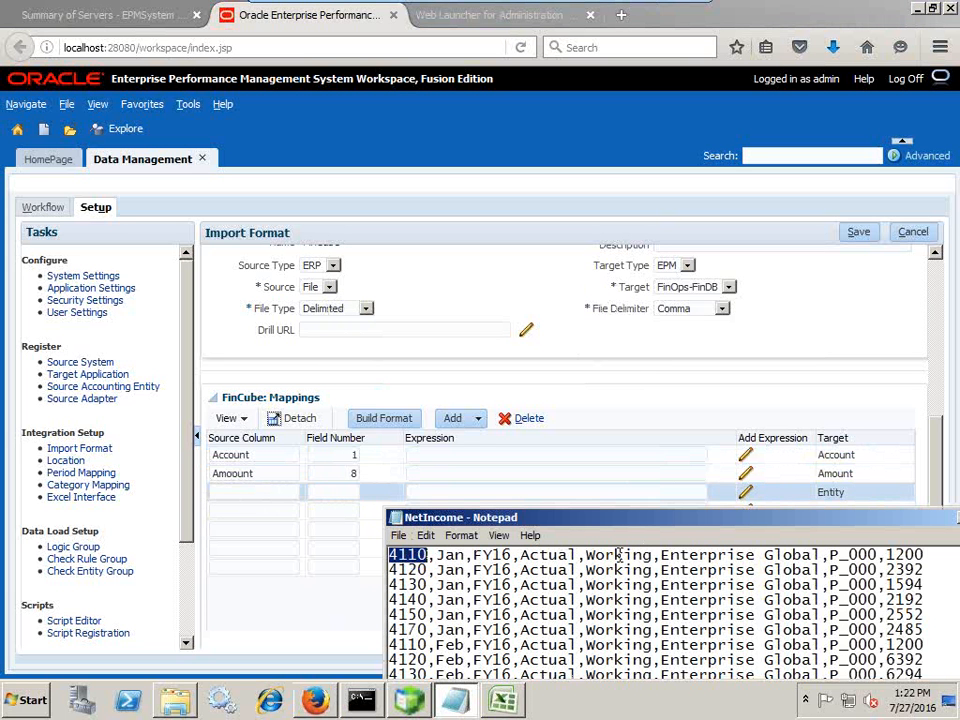
left_click(349, 493)
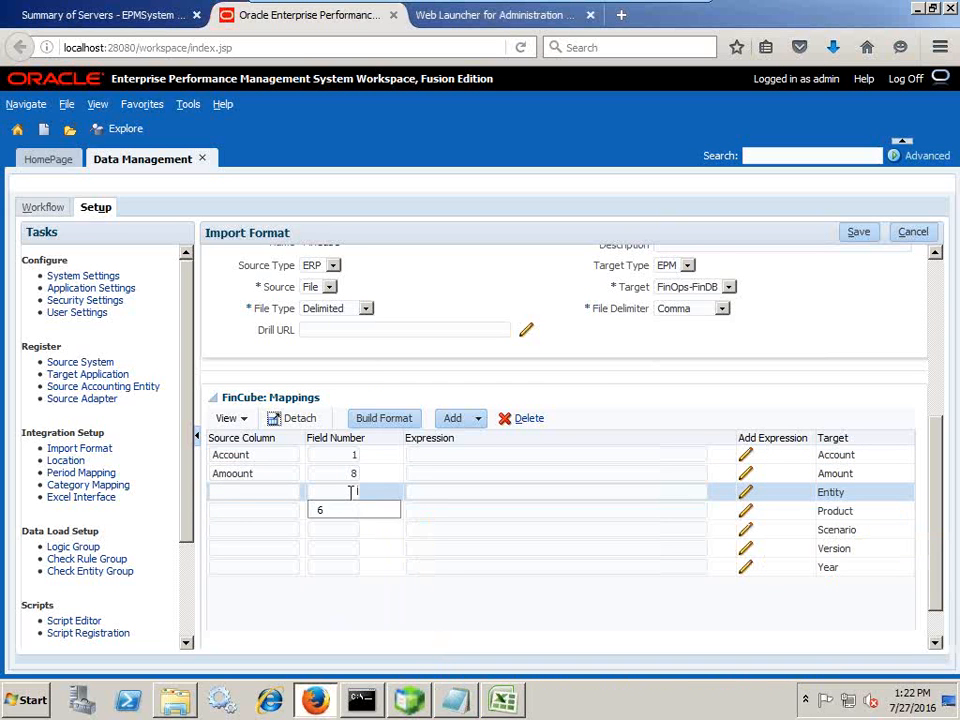
left_click(238, 487)
type("Entity")
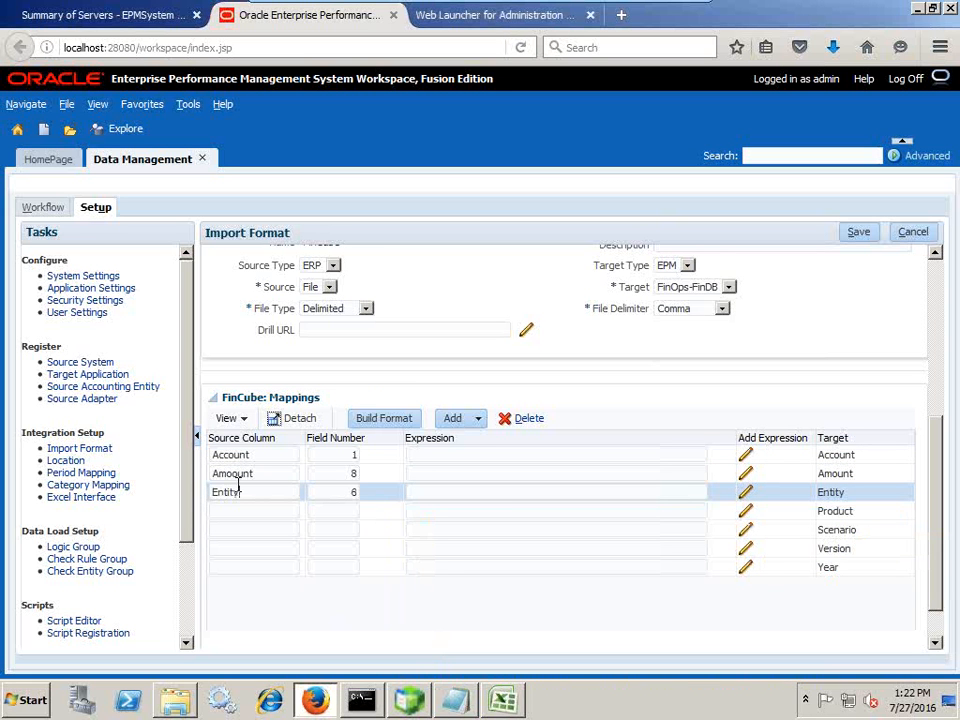
- Map the Product target to field number 7 with source column Product
left_click(218, 510)
key("alt+Tab")
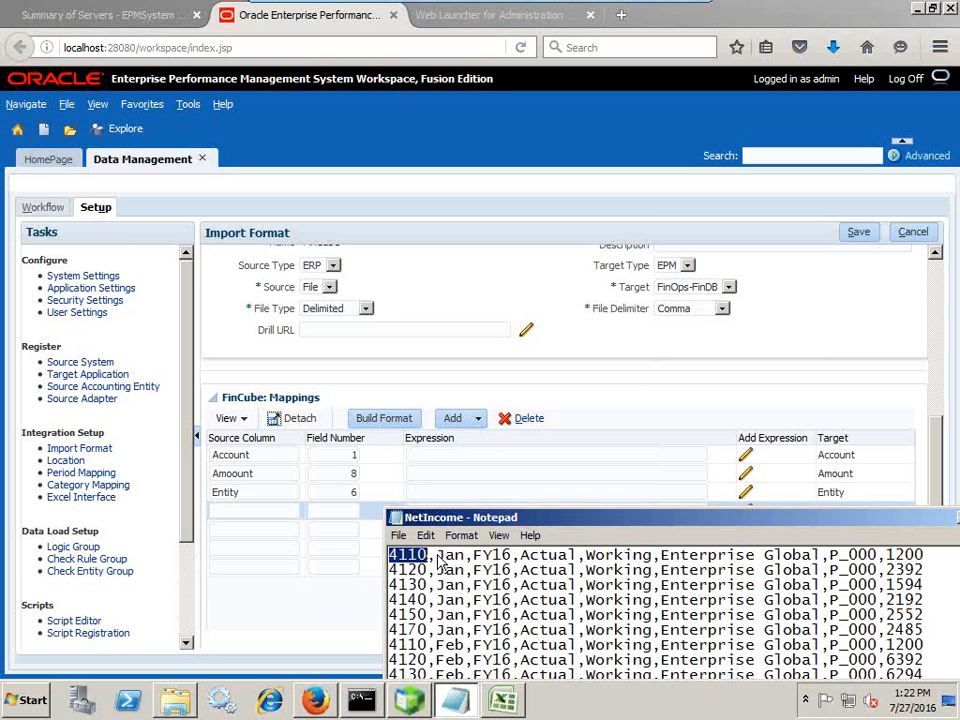
key("alt+Tab")
type("7")
key("shift+Tab")
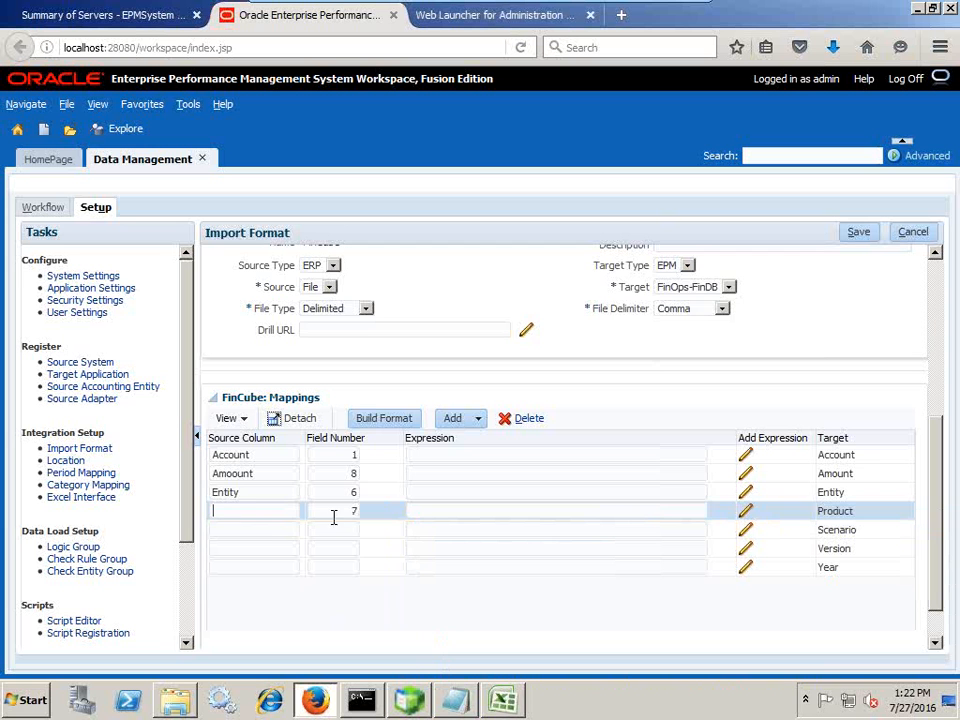
type("Prd")
key("BackSpace")
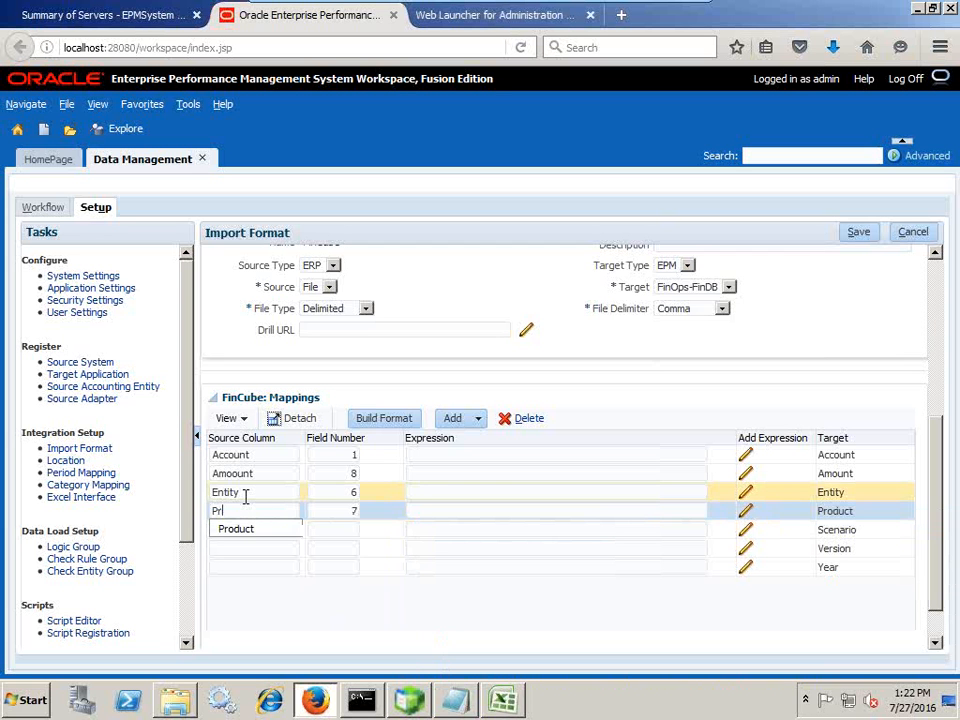
type("o")
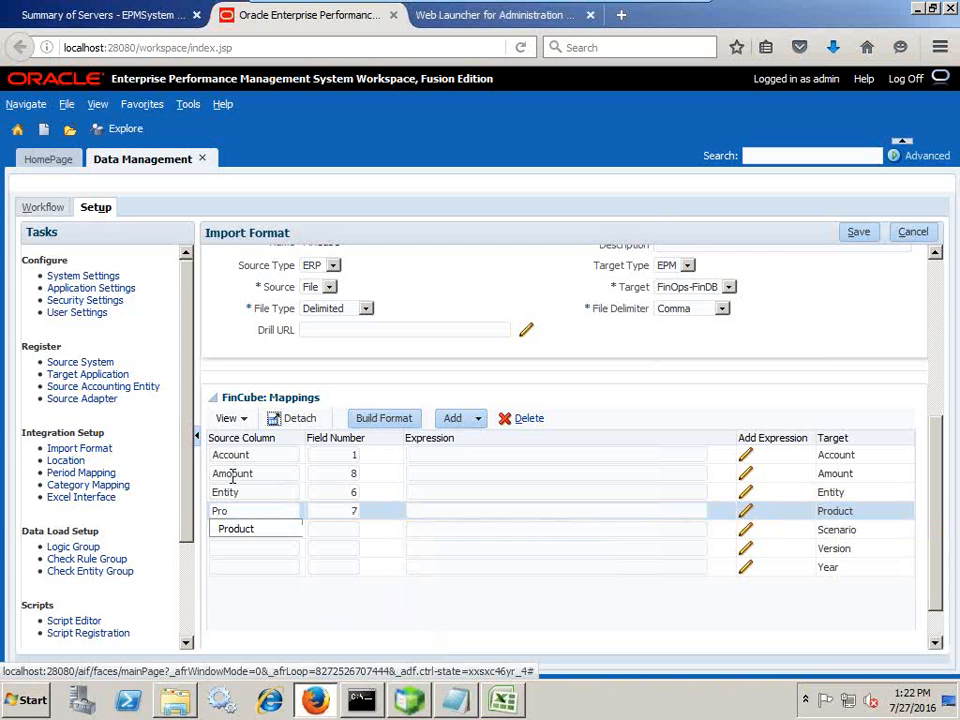
left_click(248, 527)
- Map the Scenario target to field number 4 with source column Scenario
key("alt+Tab")
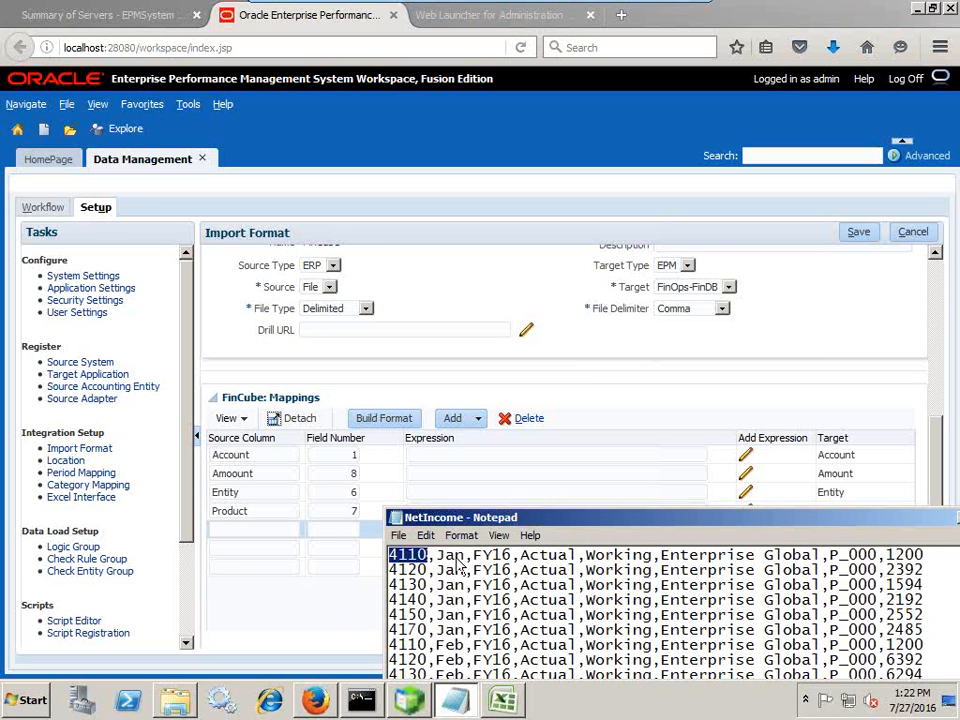
left_click(345, 530)
type("4")
left_click(270, 530)
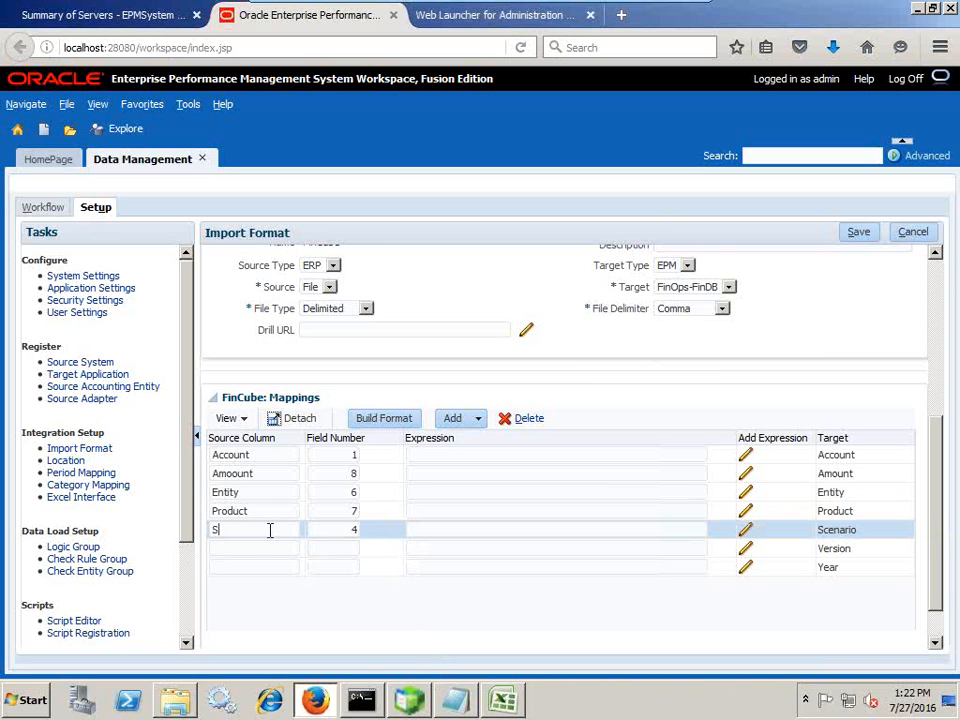
type("Scenario")
- Map the Version target to field number 5 with source column Version, according to the NetIncome file
key("alt+Tab")
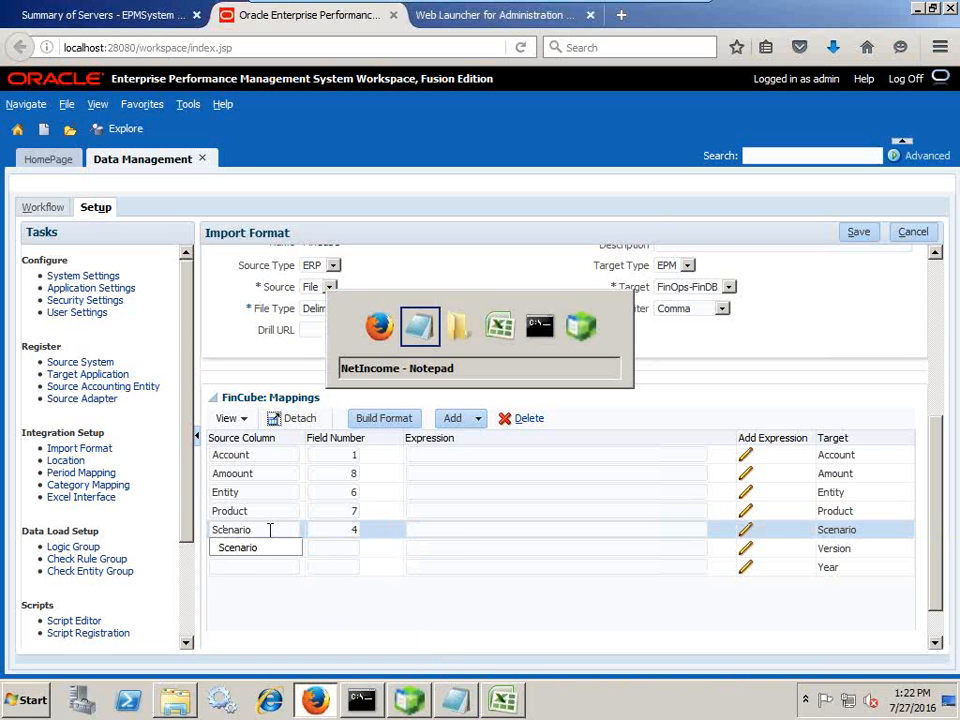
left_click_drag(598, 526, 580, 341)
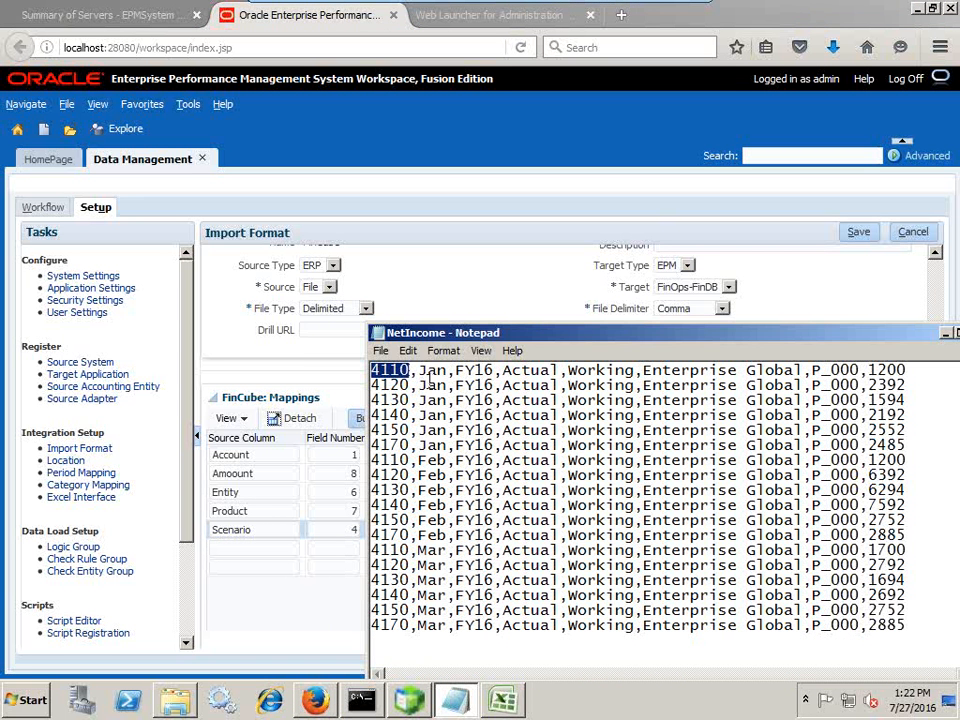
left_click(338, 548)
type("5")
left_click(230, 550)
type("Version")
- Map the Year target to field number 3 with source column Year
left_click(356, 564)
key("alt+Tab")
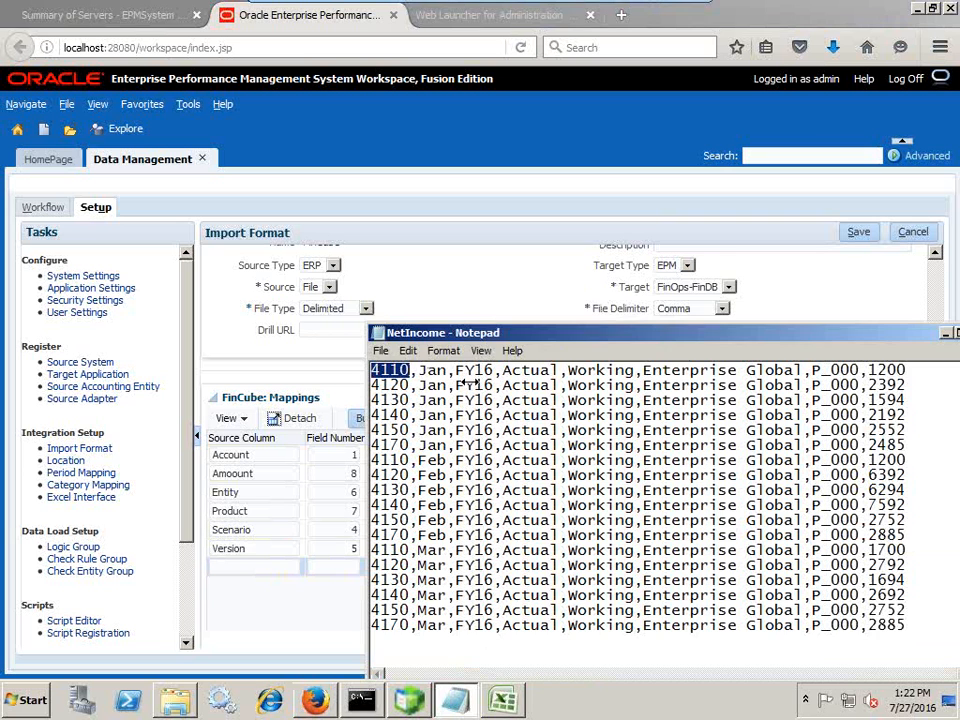
left_click(345, 566)
type("3")
left_click(248, 567)
type("Year")
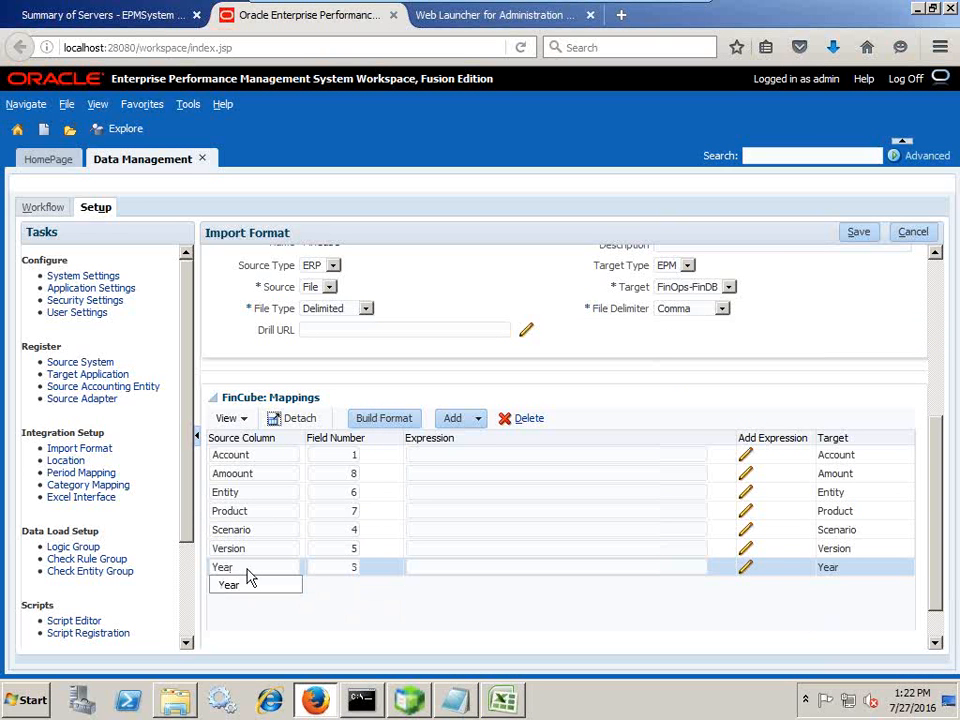
- Save the FinCube import format and check its stored field mappings
left_click(353, 454)
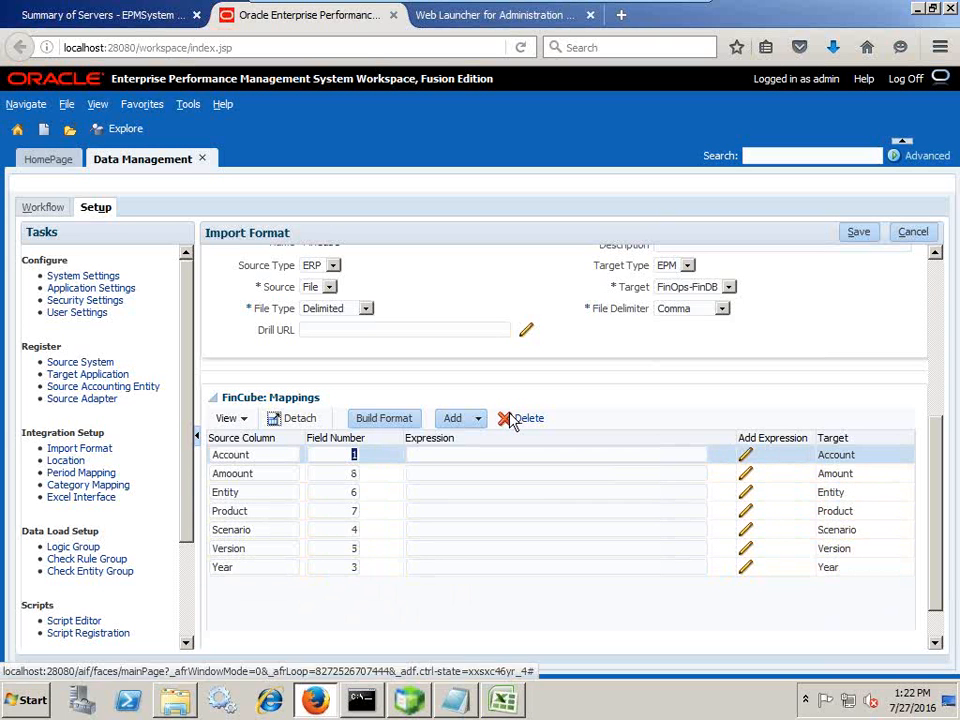
left_click(862, 240)
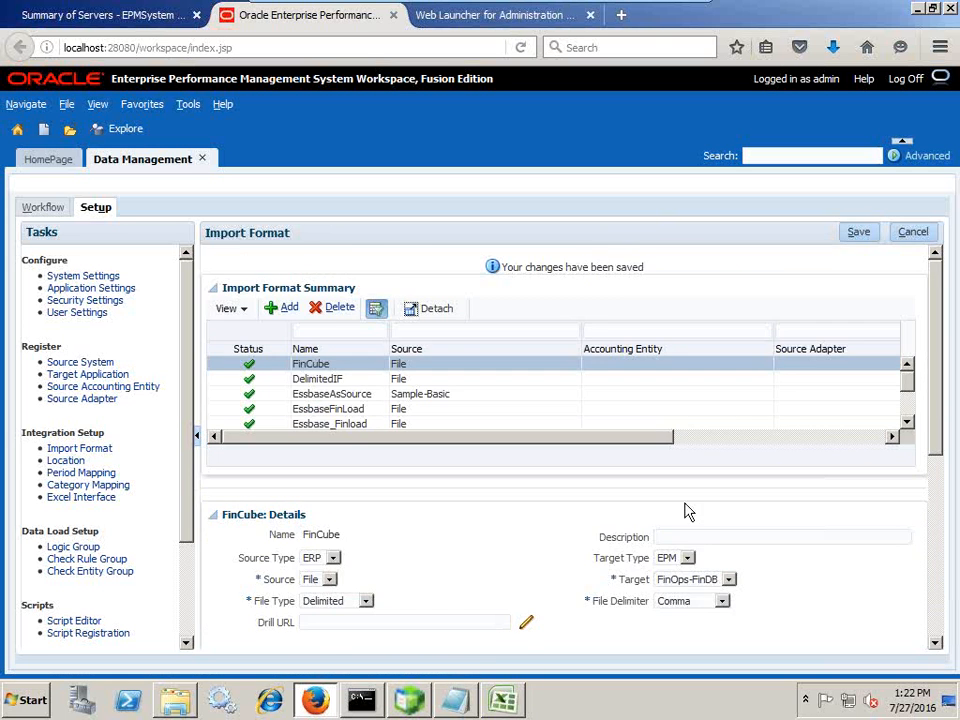
scroll(711, 514, "down", 5)
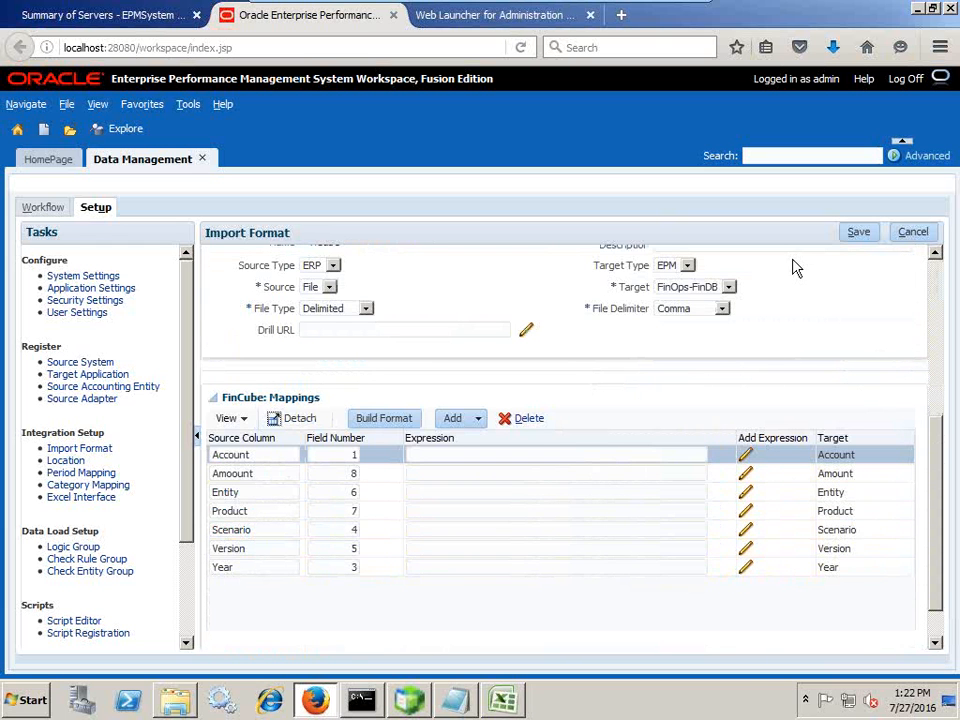
- Add a new location in the integration setup and name it LFinCube
scroll(574, 392, "up", 5)
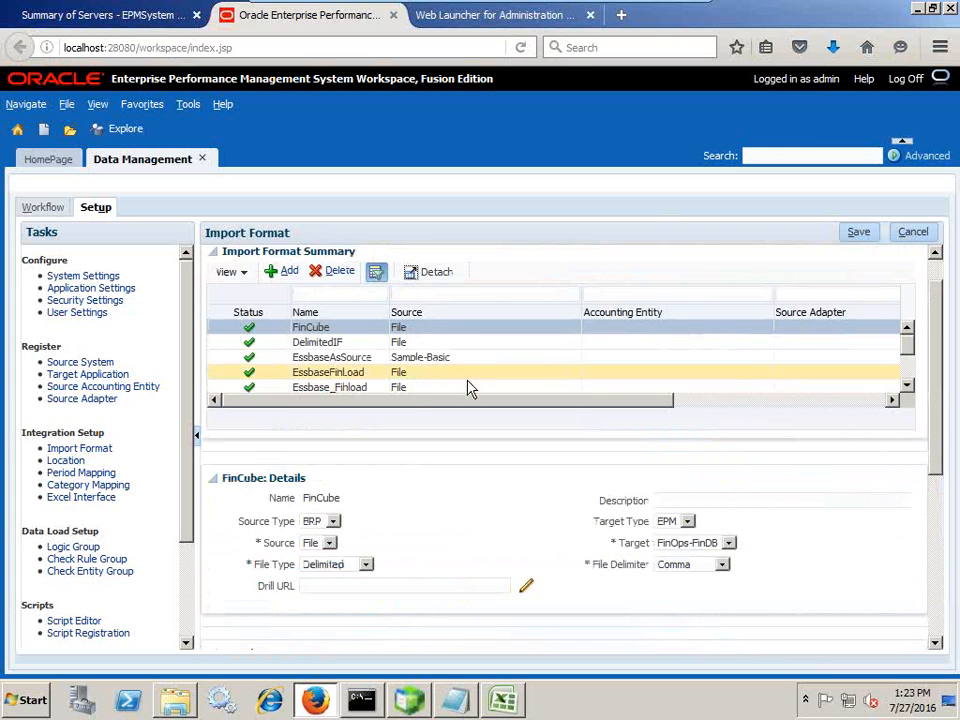
scroll(150, 460, "down", 1)
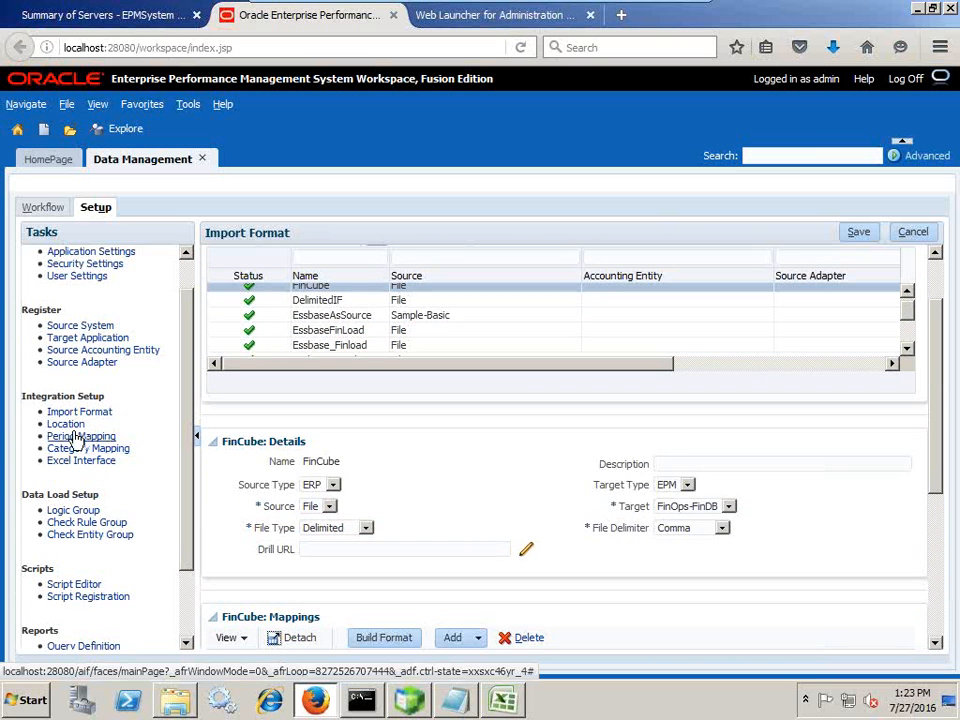
left_click(66, 424)
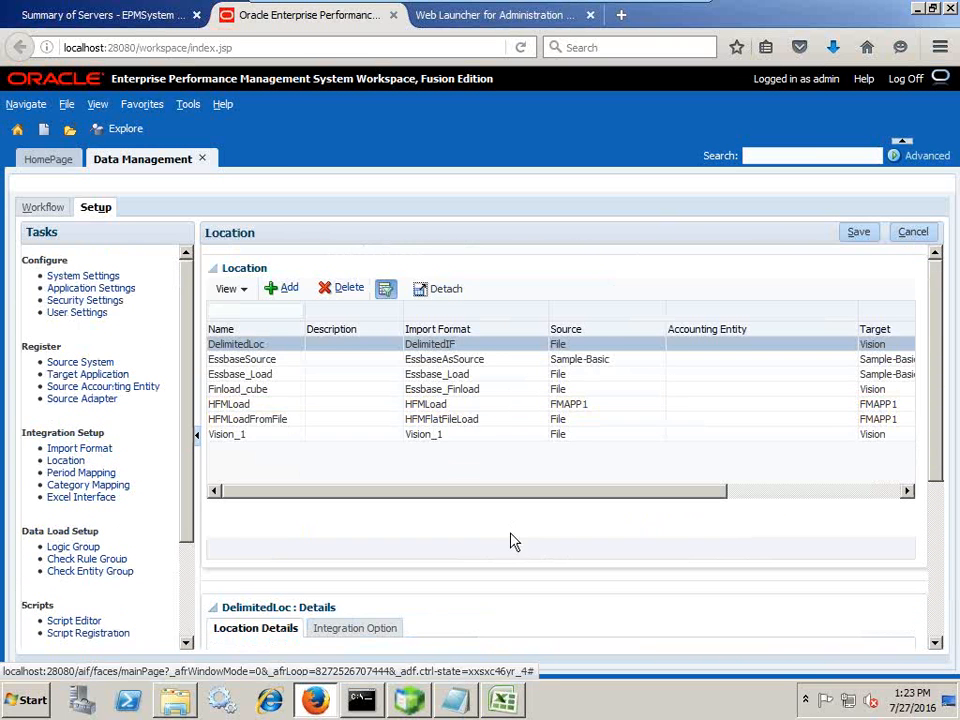
scroll(370, 390, "down", 1)
scroll(326, 323, "up", 1)
left_click(289, 291)
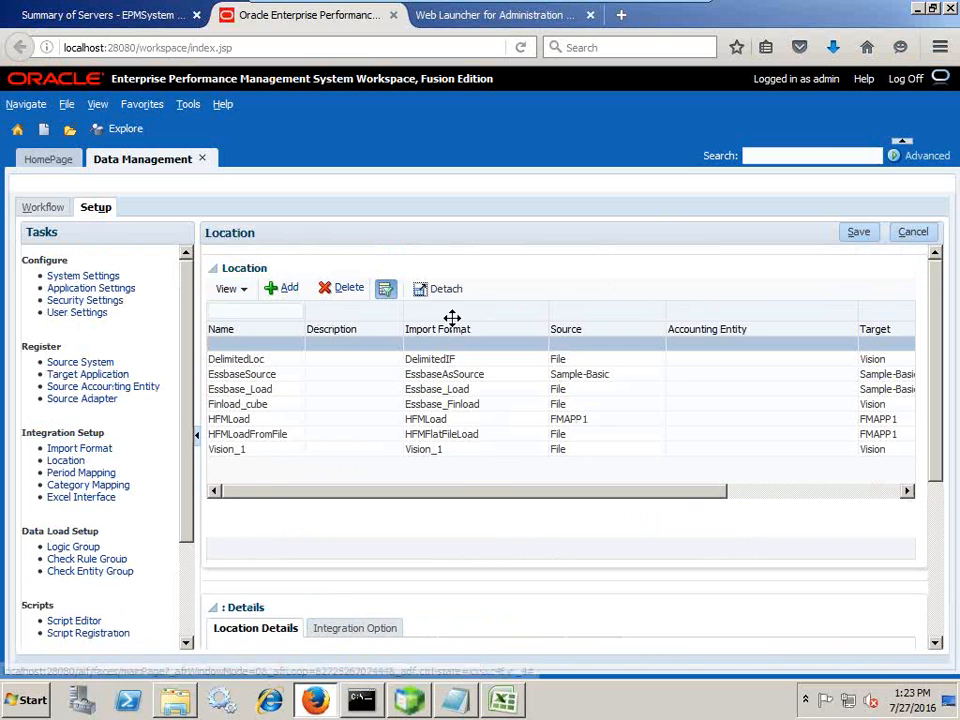
scroll(565, 545, "down", 4)
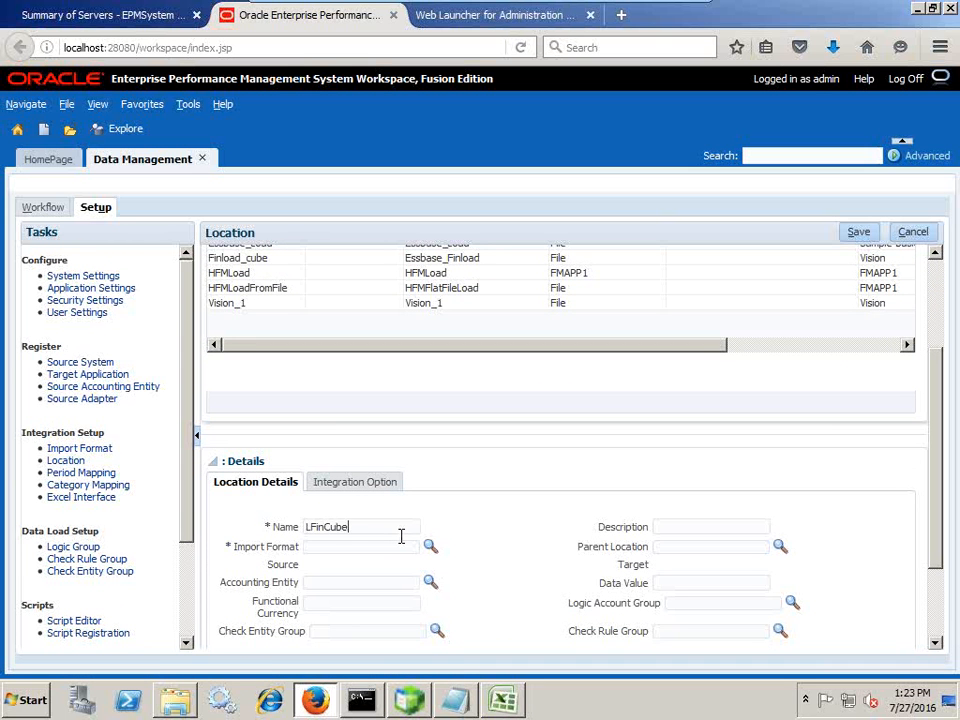
- Assign the FinCube import format to the LFinCube location and save the location
left_click(429, 547)
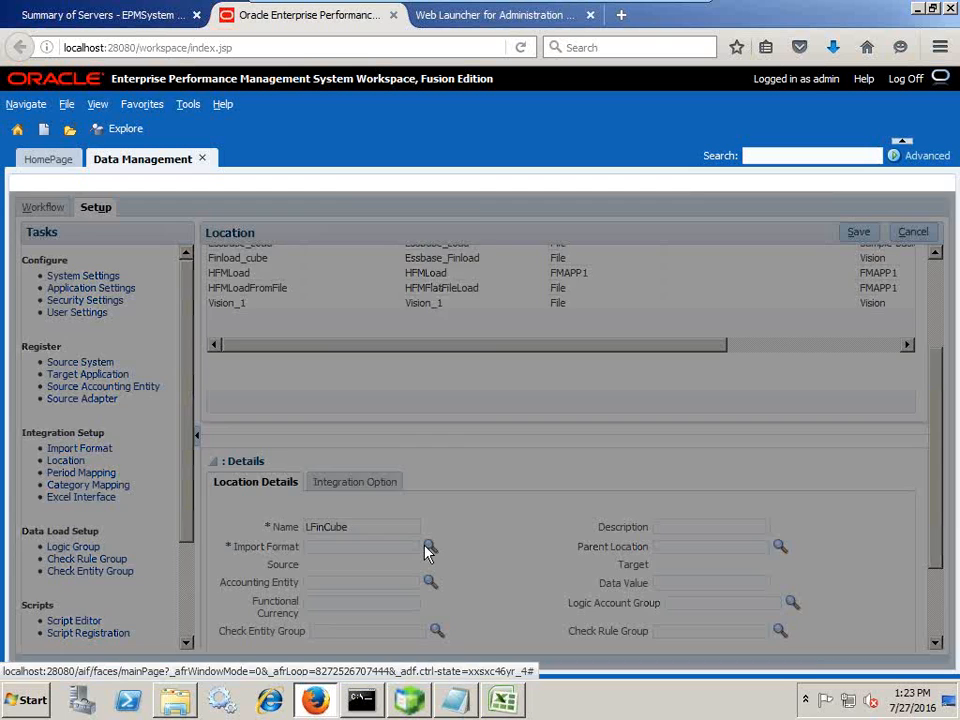
left_click(418, 382)
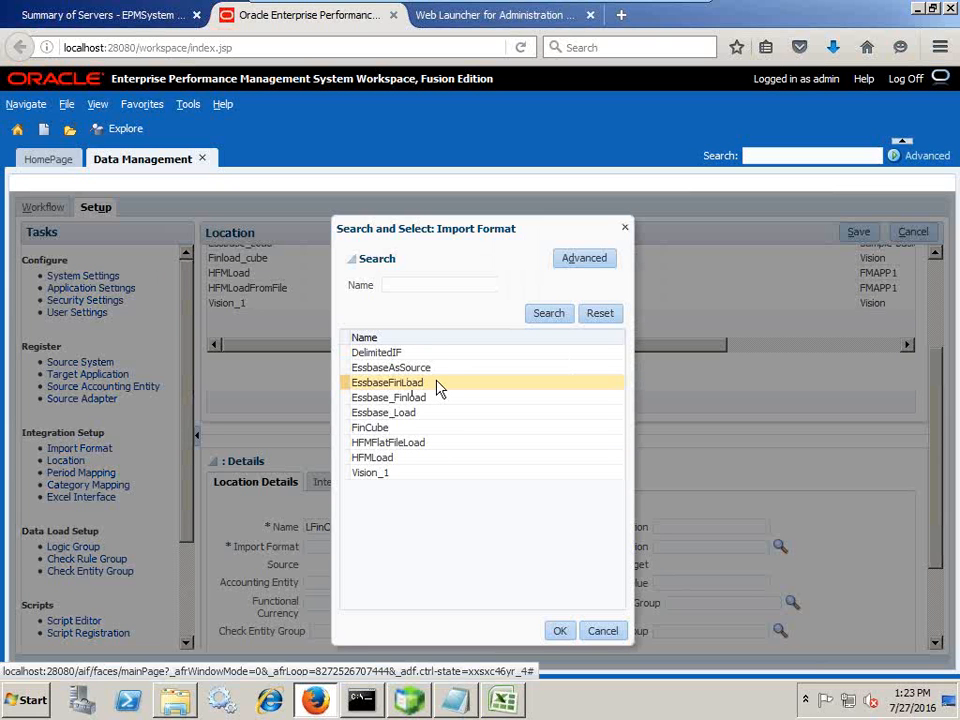
left_click(430, 399)
left_click(428, 384)
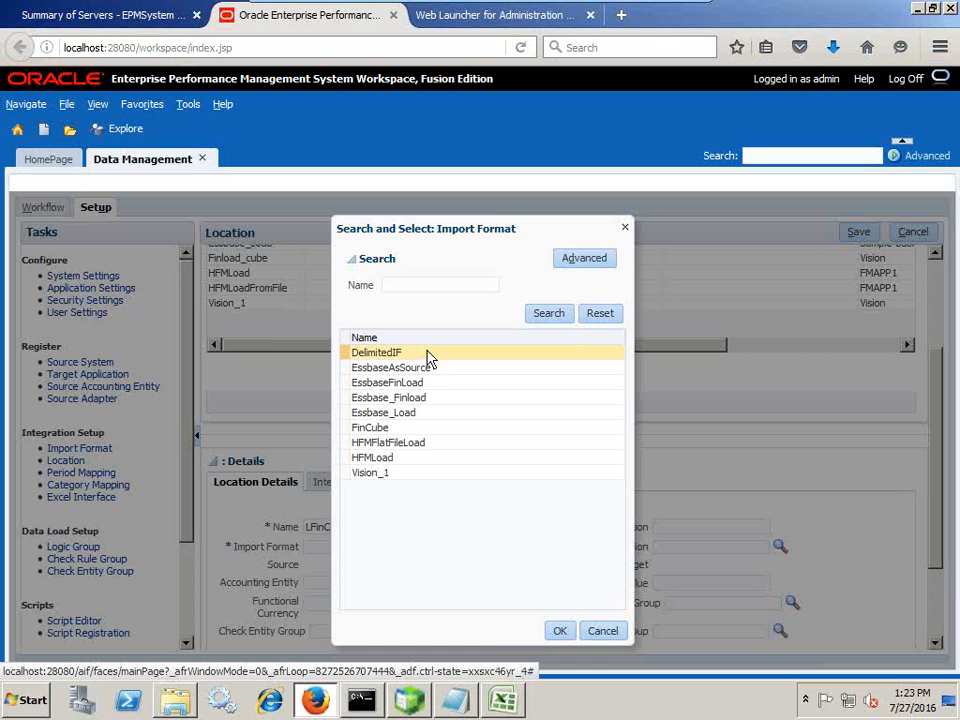
left_click(420, 427)
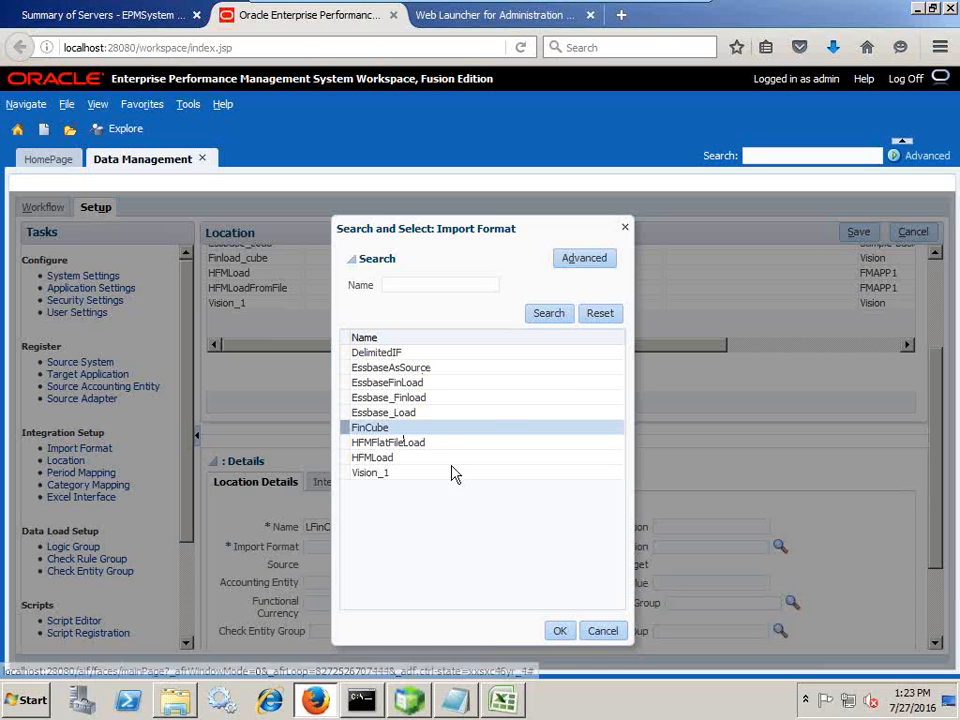
left_click(557, 633)
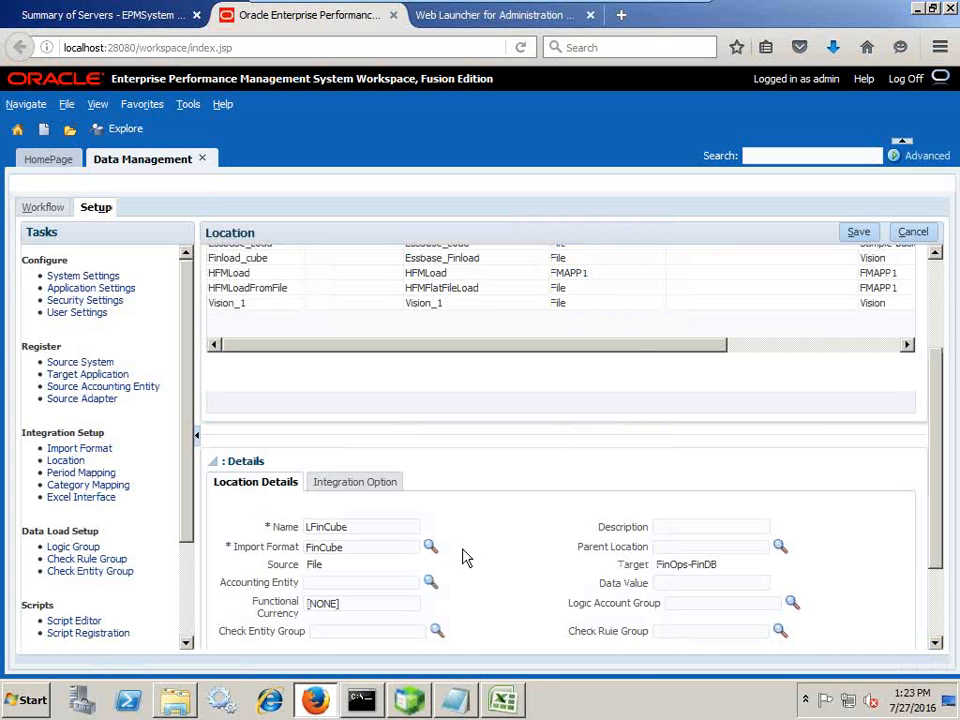
scroll(497, 553, "down", 3)
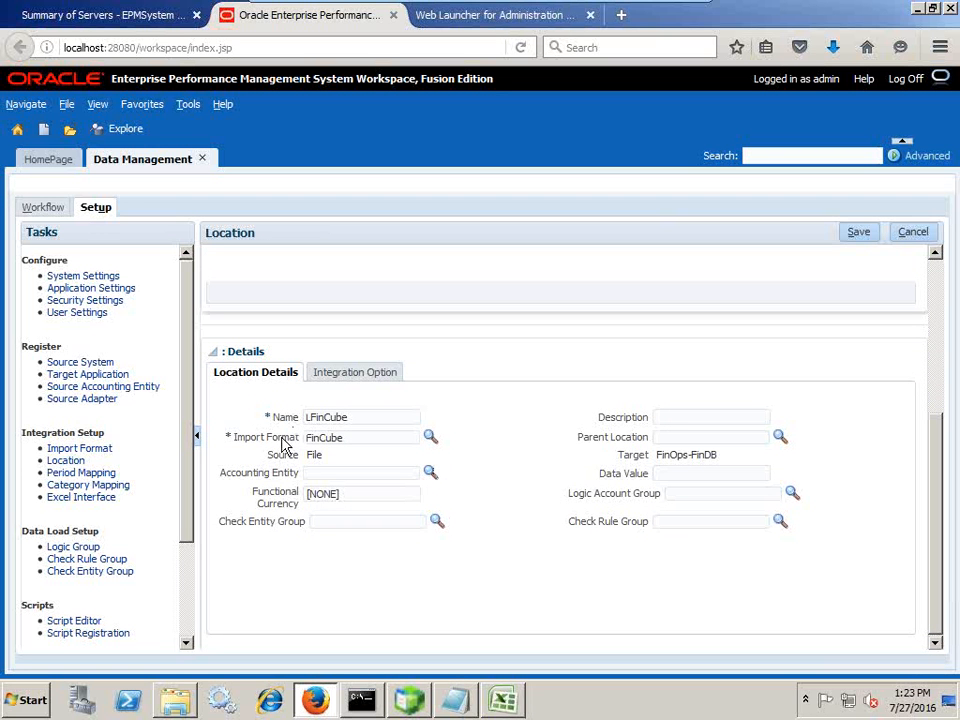
scroll(435, 561, "up", 5)
left_click(857, 233)
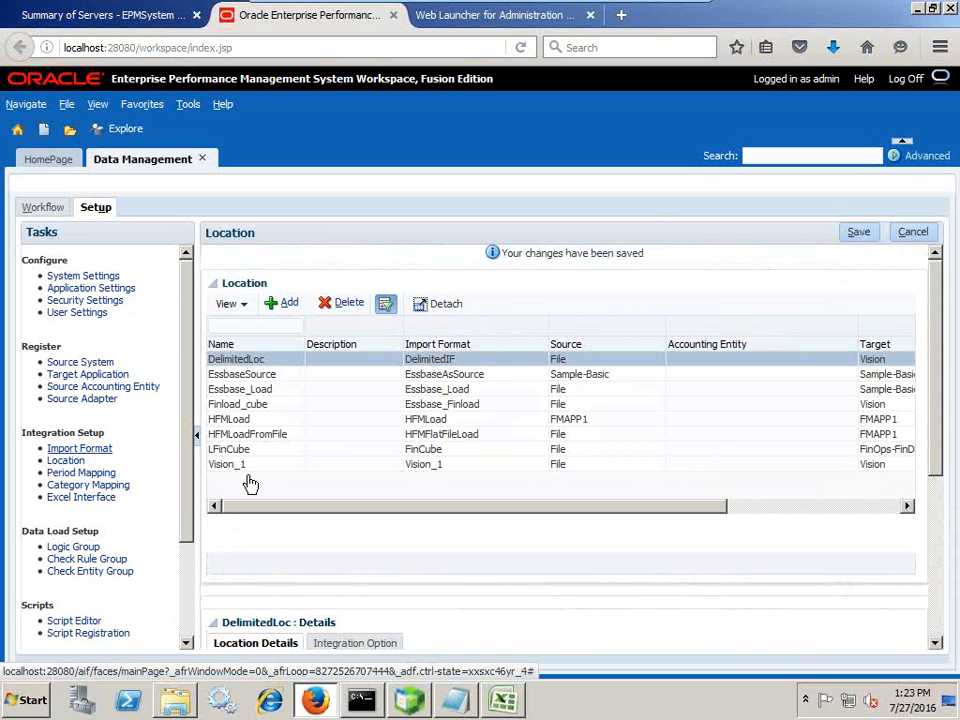
- Open the period mapping and compare the Period months in the Essbase Administration Services outline with those in the NetIncome file
left_click(81, 472)
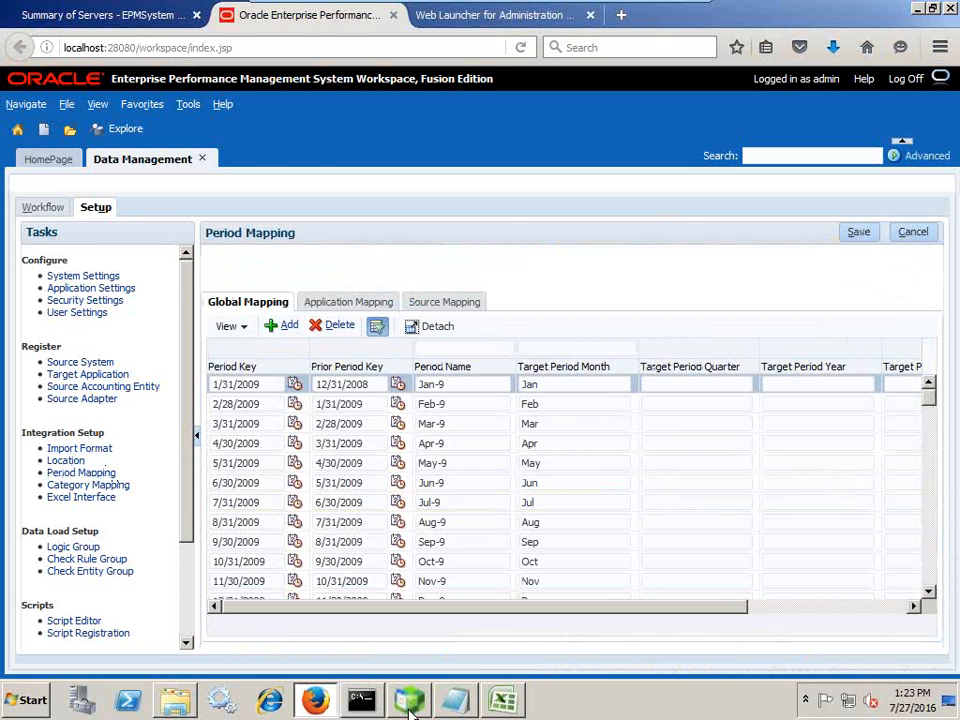
key("alt+Tab")
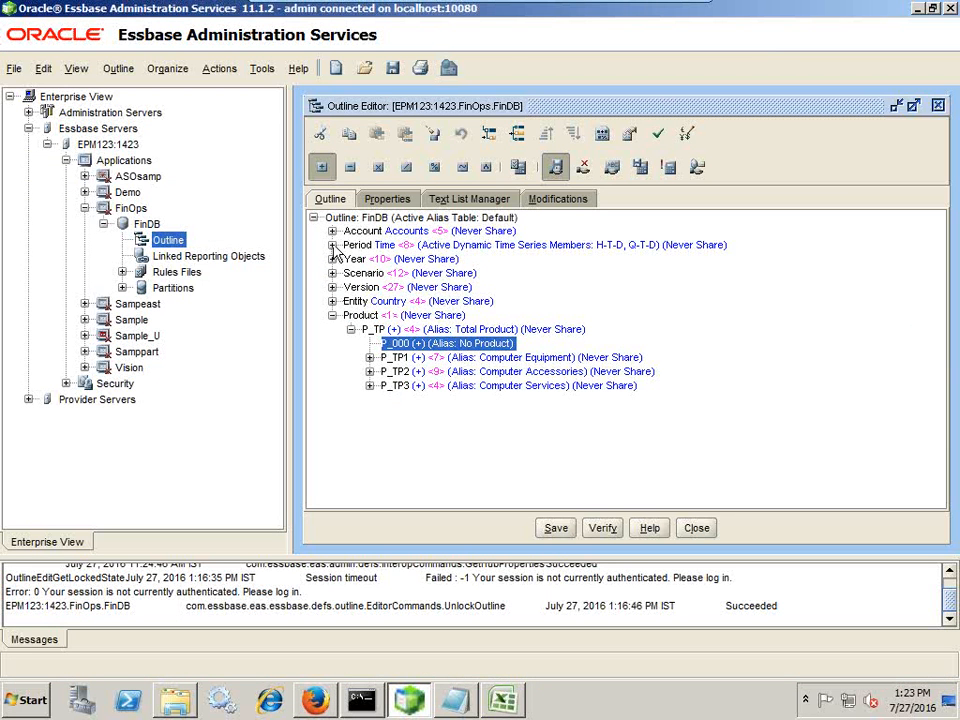
left_click(333, 246)
left_click(410, 302)
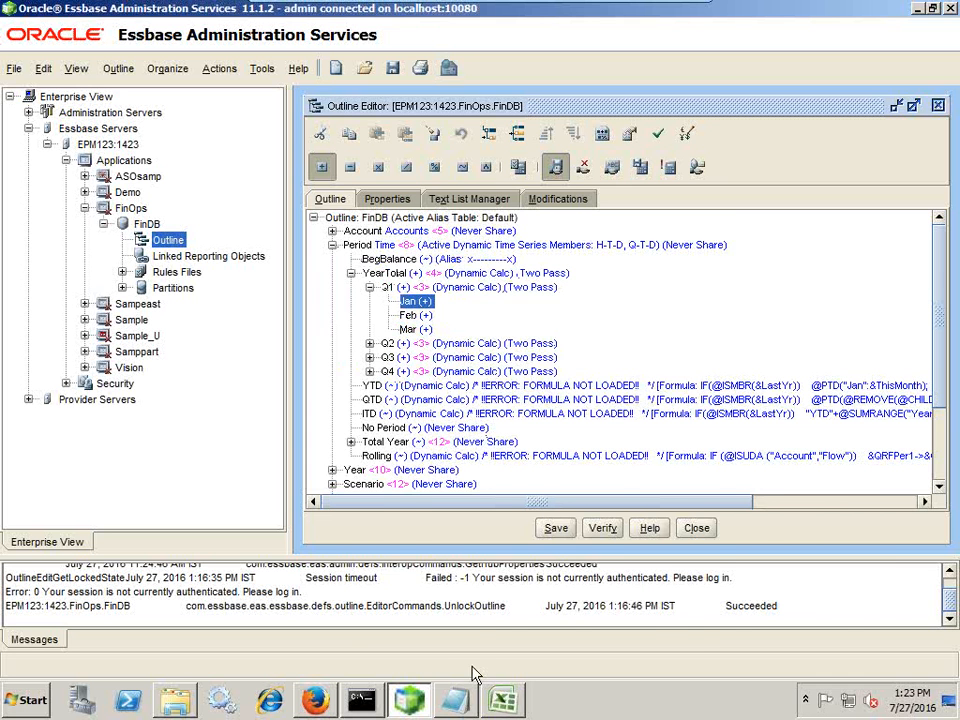
left_click(466, 706)
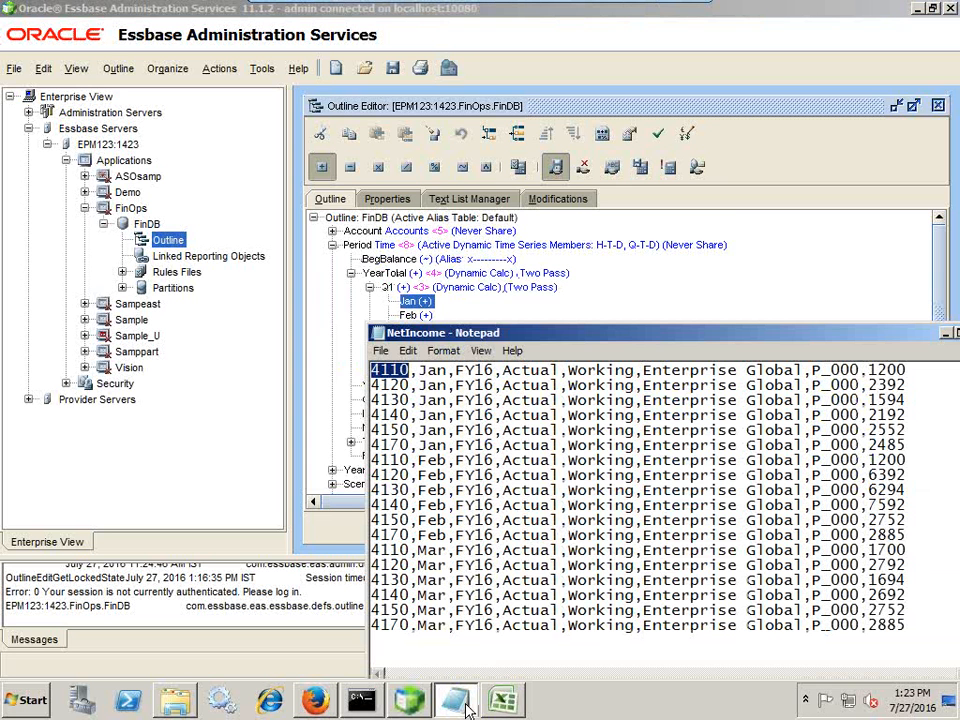
left_click(437, 373)
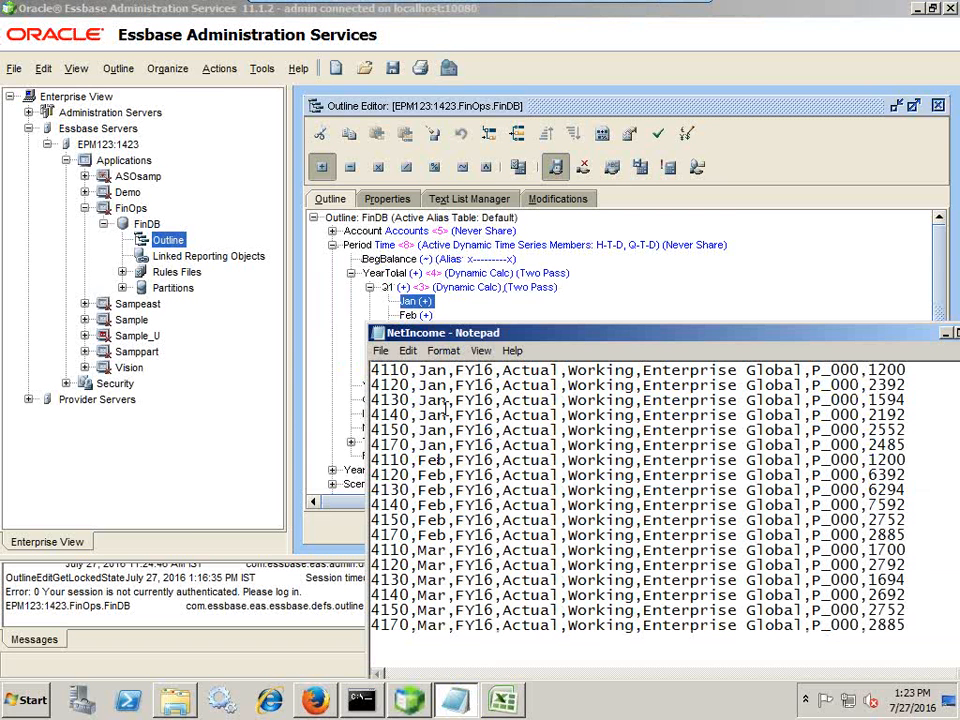
left_click_drag(429, 372, 421, 372)
- Return to the period mapping in the EPM Workspace and examine the global Jan-16 entry and its target month
left_click(310, 701)
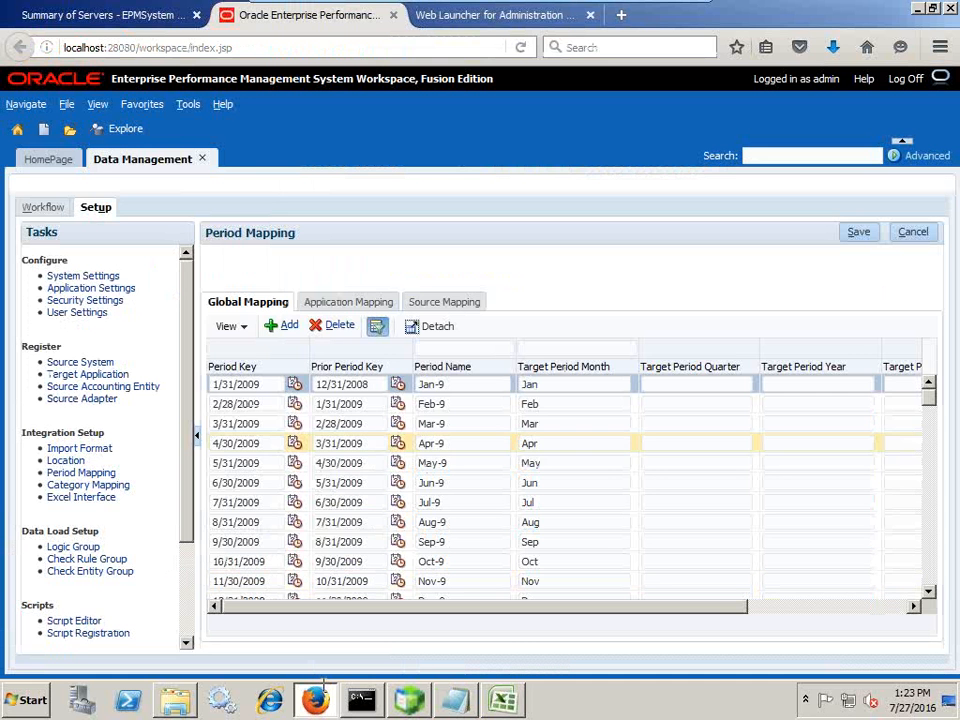
left_click_drag(929, 396, 917, 561)
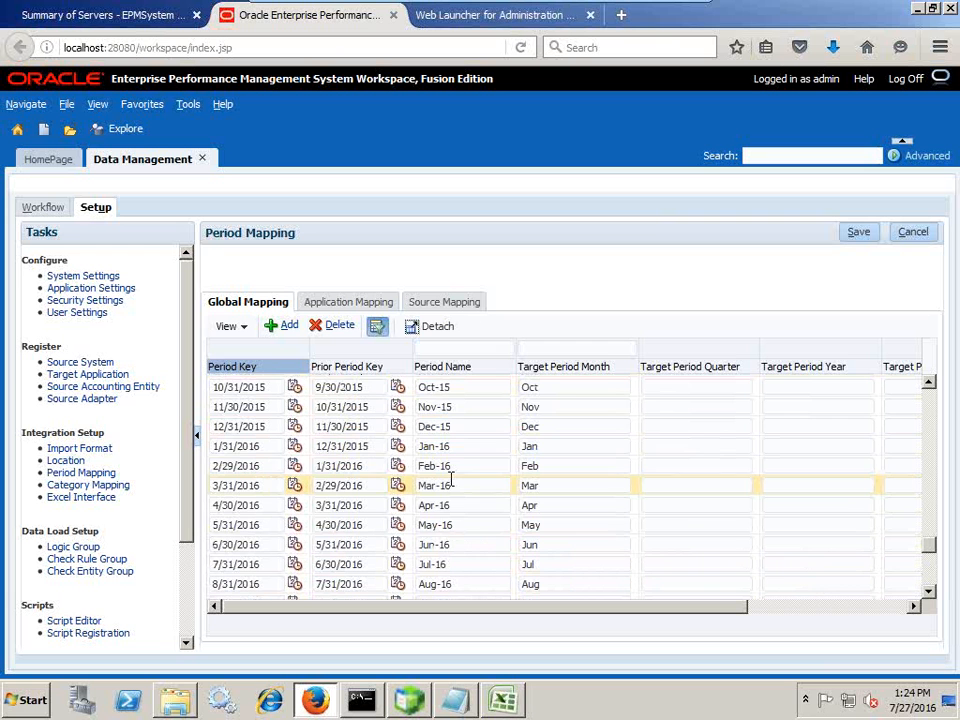
left_click(458, 447)
left_click(549, 447)
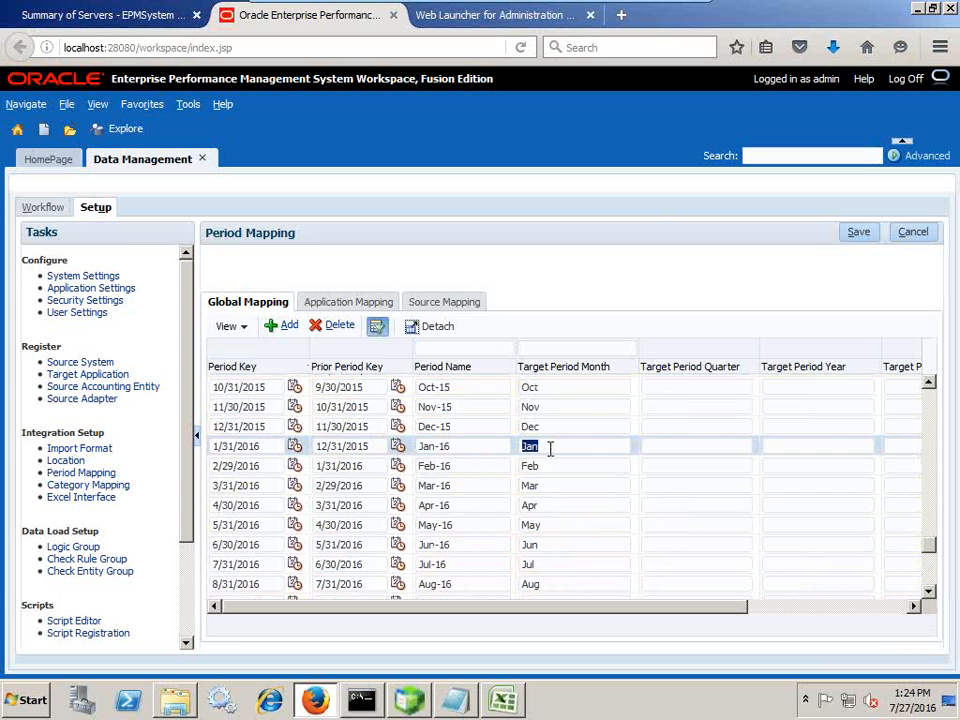
- Add an application period mapping for FinOps-FinDB using the Jan period with period key 2/1/2016
left_click(350, 306)
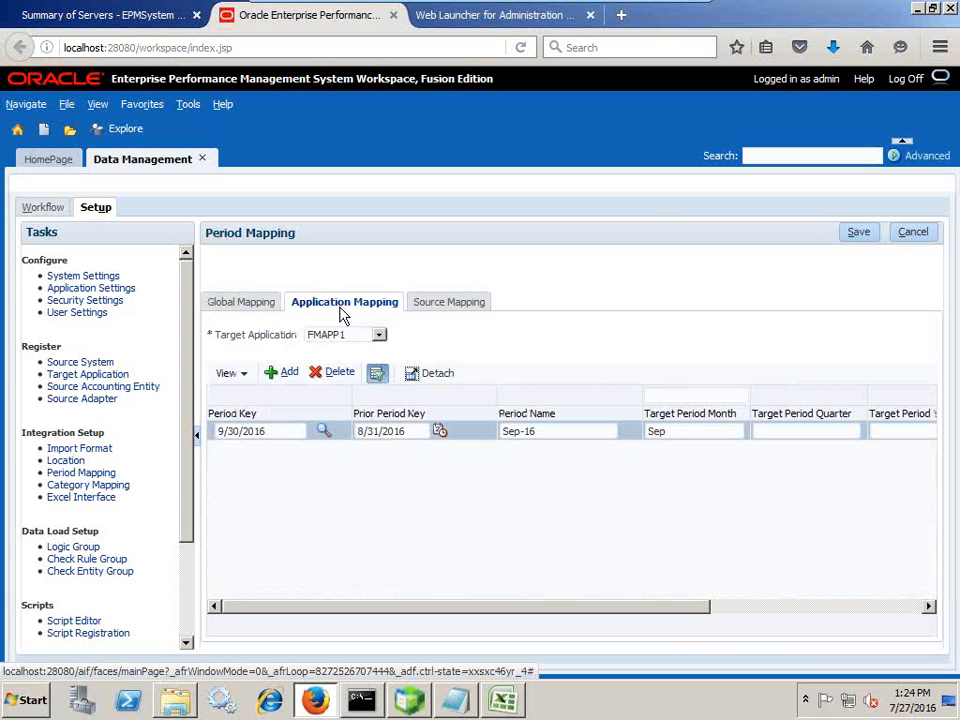
left_click(352, 336)
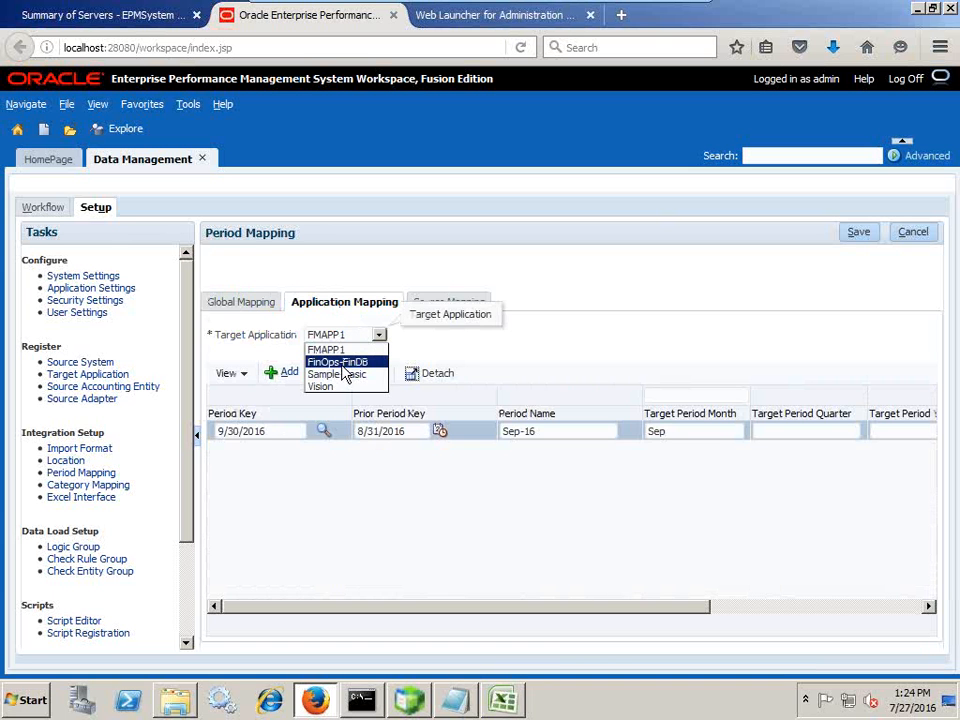
left_click(343, 364)
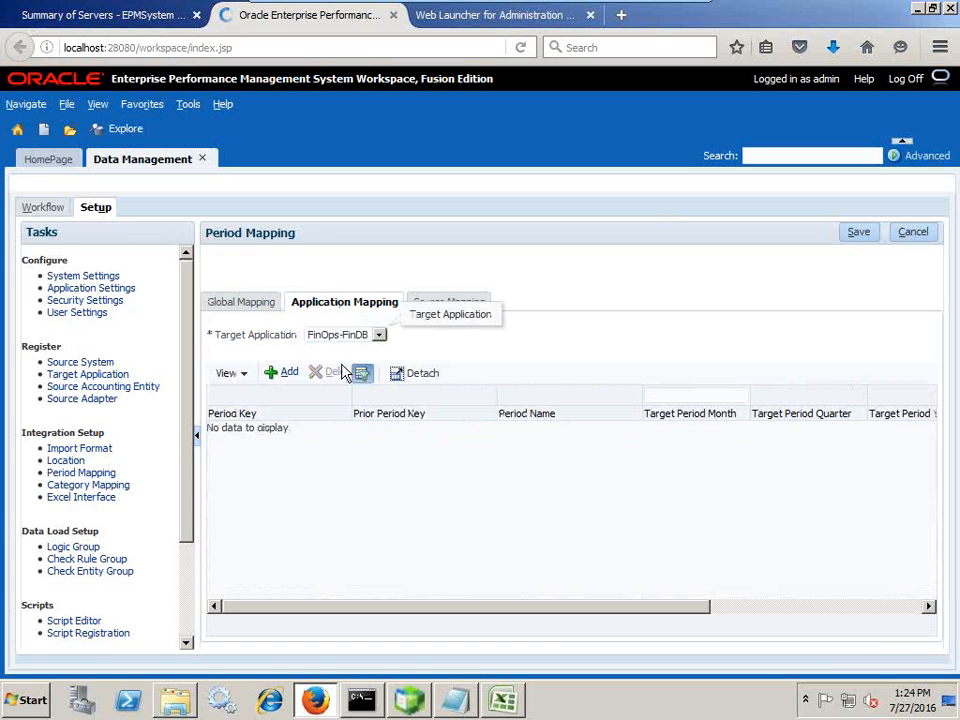
left_click(289, 376)
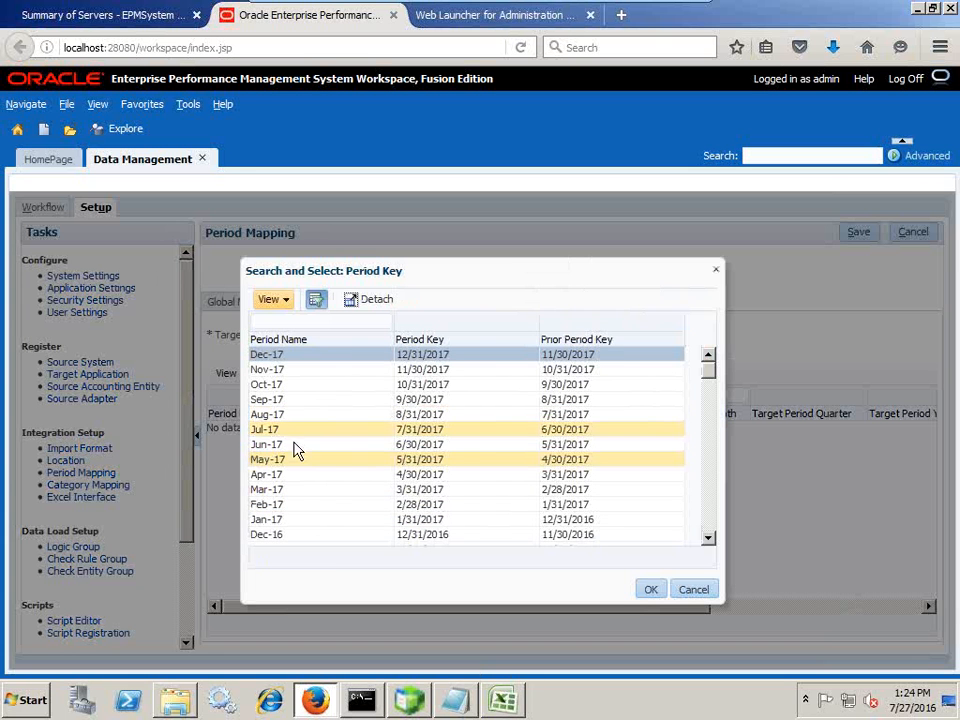
scroll(295, 492, "down", 1)
scroll(297, 527, "down", 1)
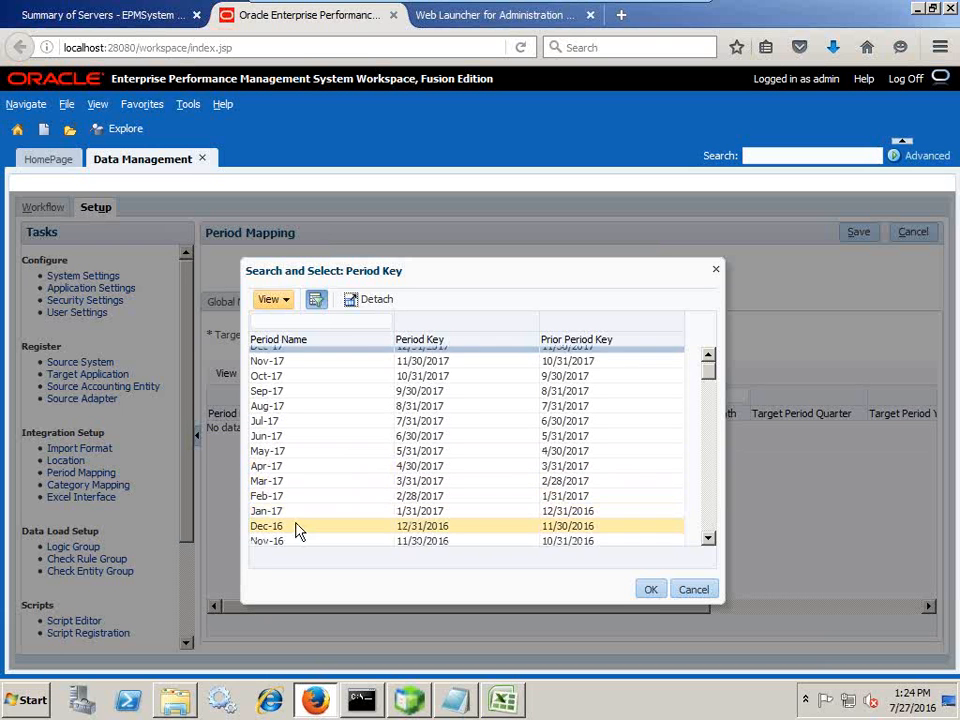
scroll(297, 527, "down", 5)
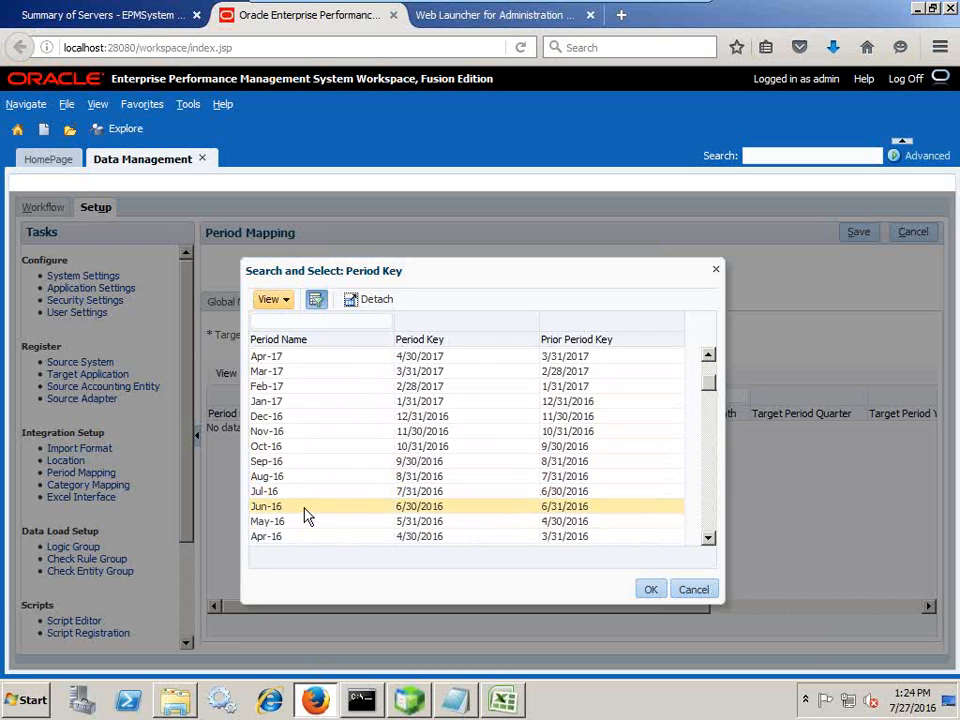
scroll(305, 515, "down", 1)
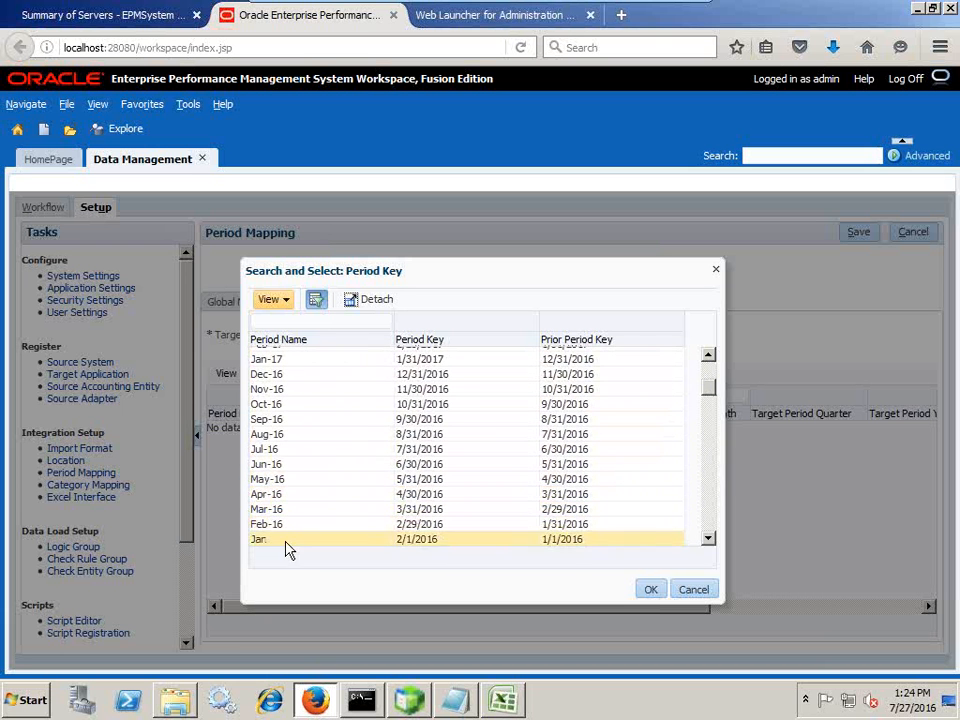
left_click(455, 540)
left_click(652, 590)
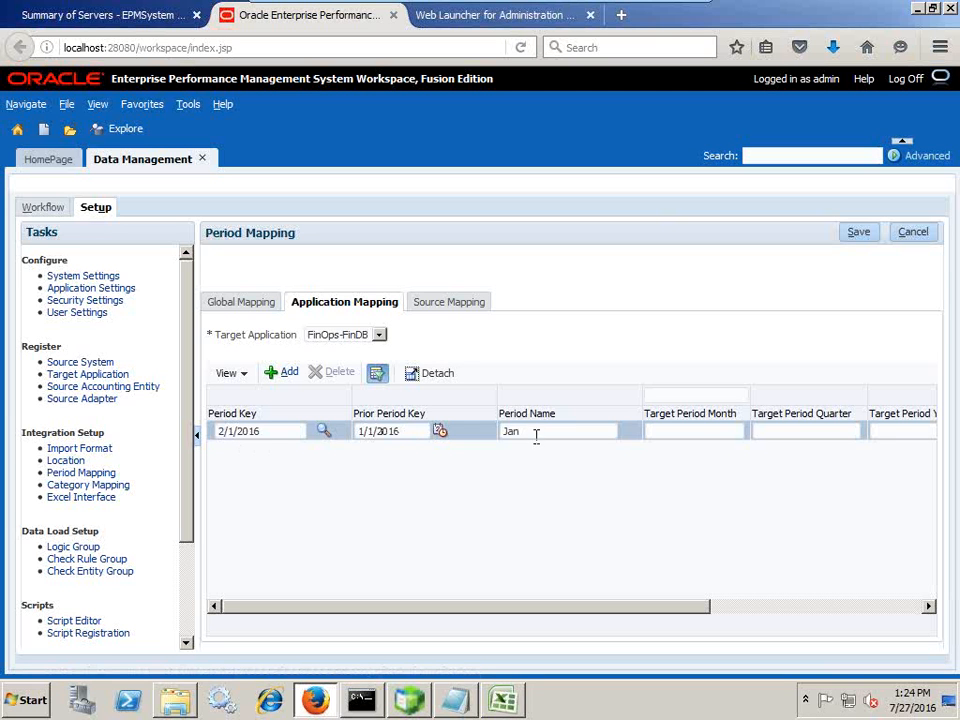
- Set the Jan period's target month to Jan and its year target to FY16, and save the period mapping
left_click(672, 433)
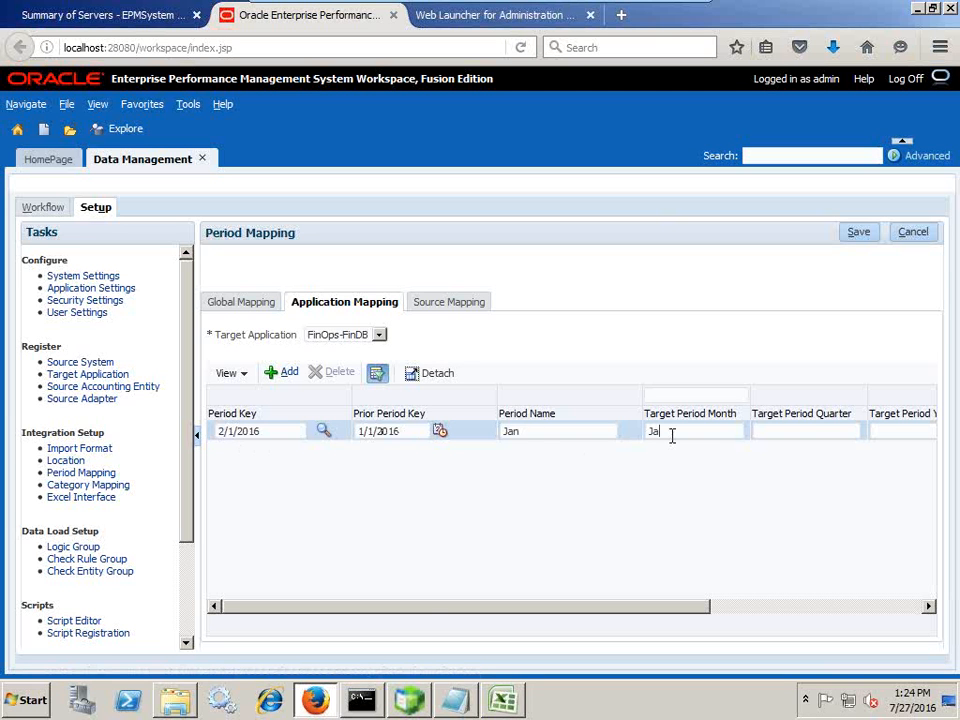
left_click(883, 608)
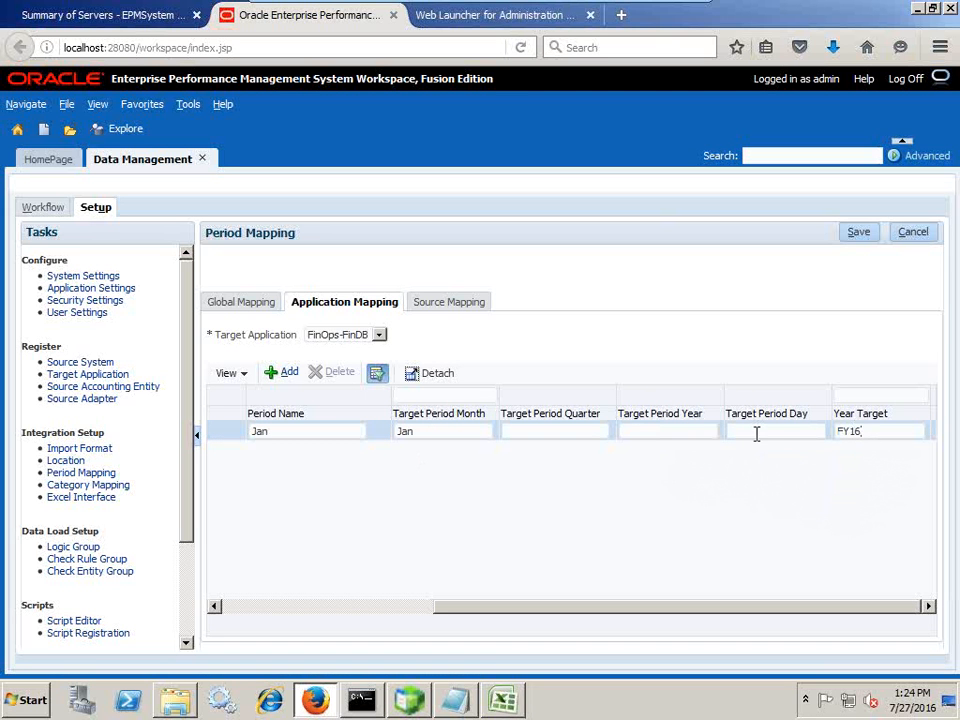
left_click(857, 234)
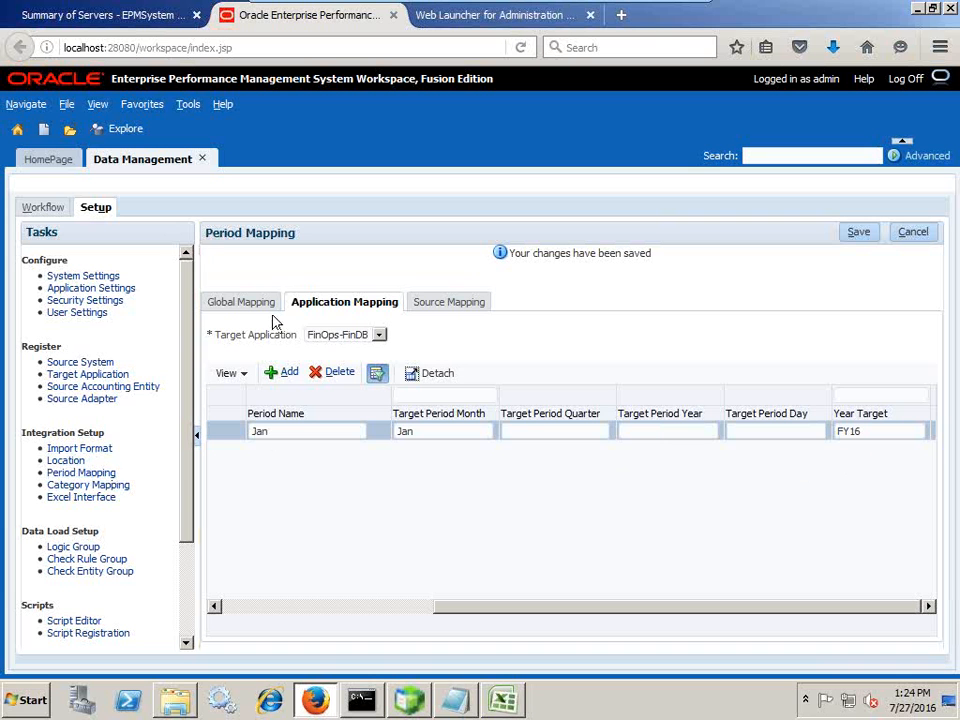
- Try to add and save an application category mapping for FinOps-FinDB from category Actual to target category Actual
left_click(70, 486)
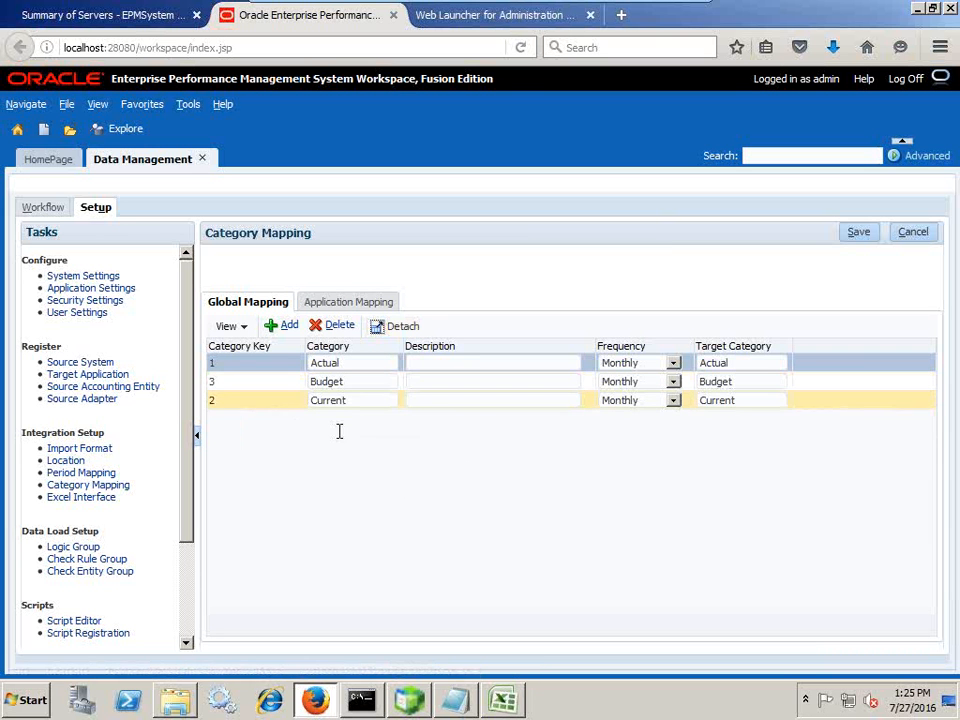
left_click(350, 303)
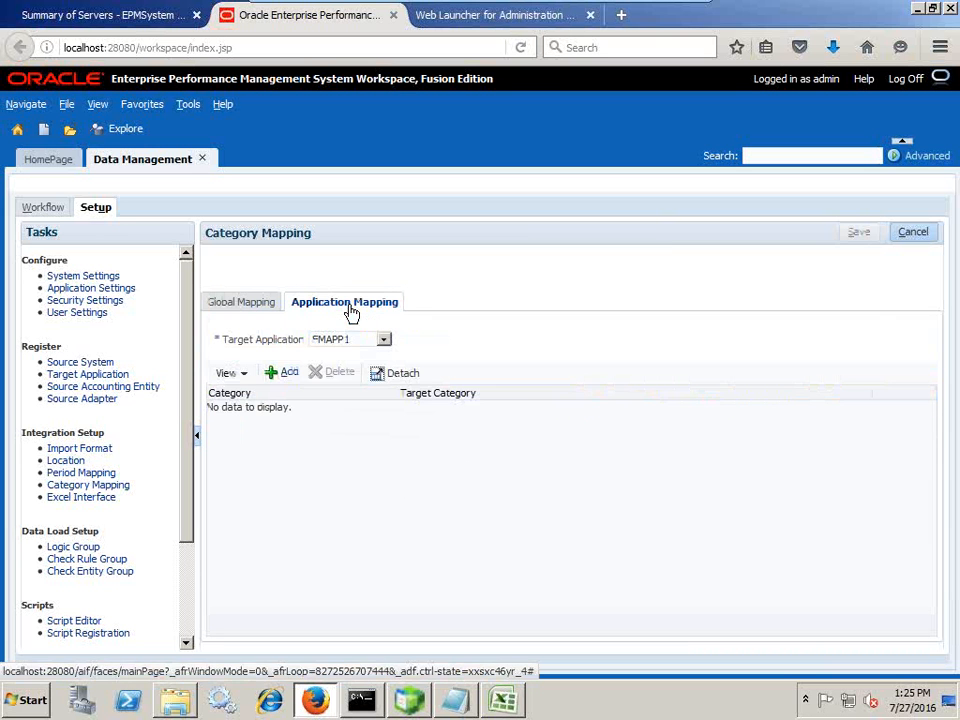
left_click(348, 339)
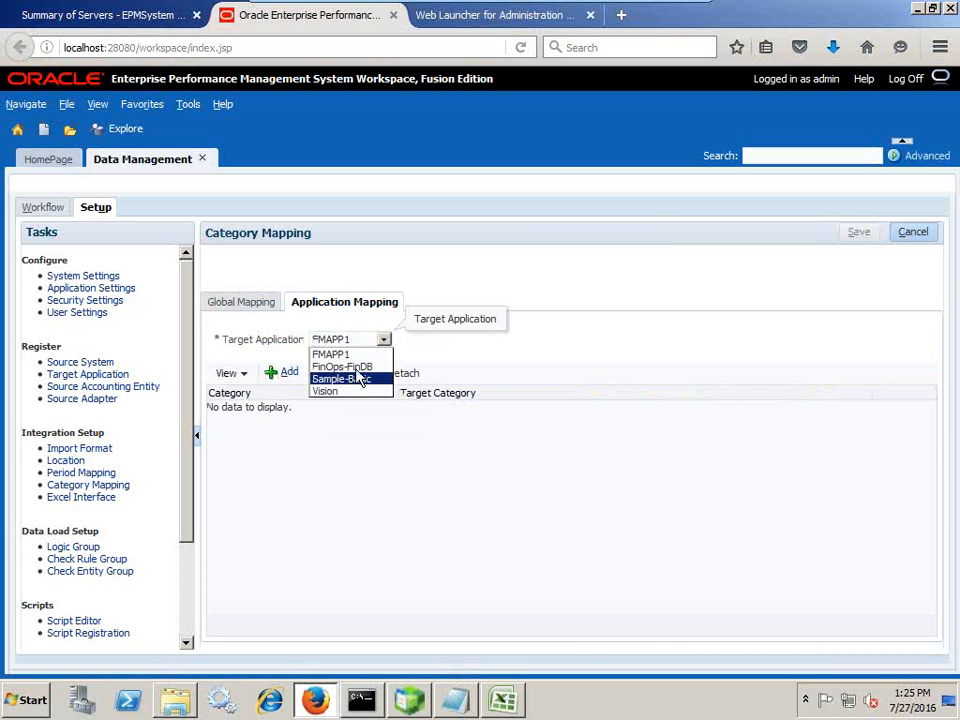
left_click(355, 366)
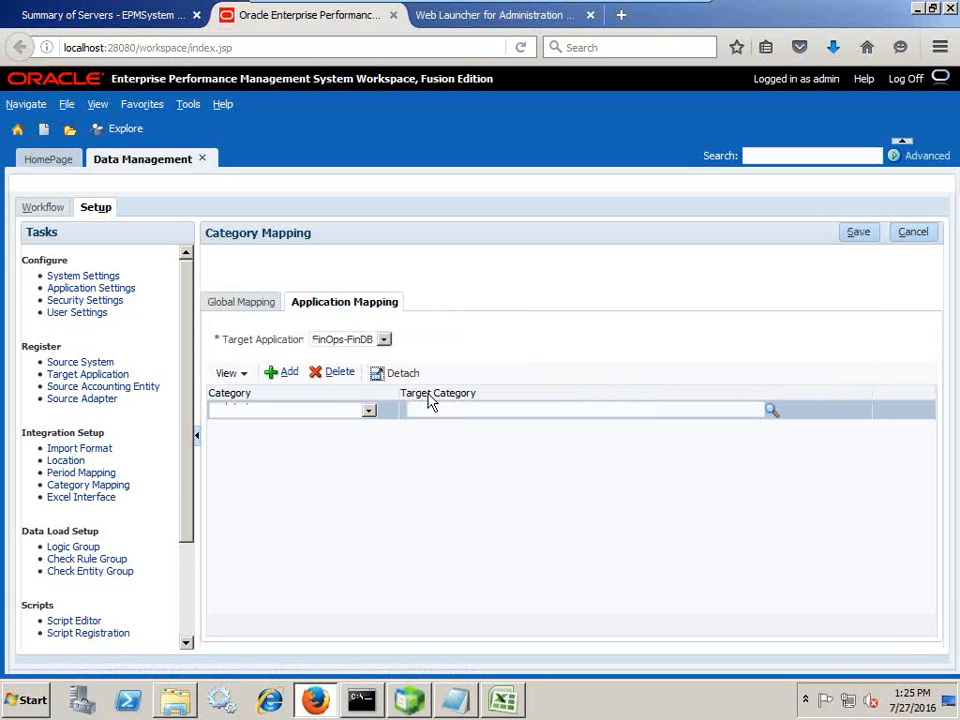
left_click(369, 410)
left_click(316, 435)
left_click(494, 403)
type("Act")
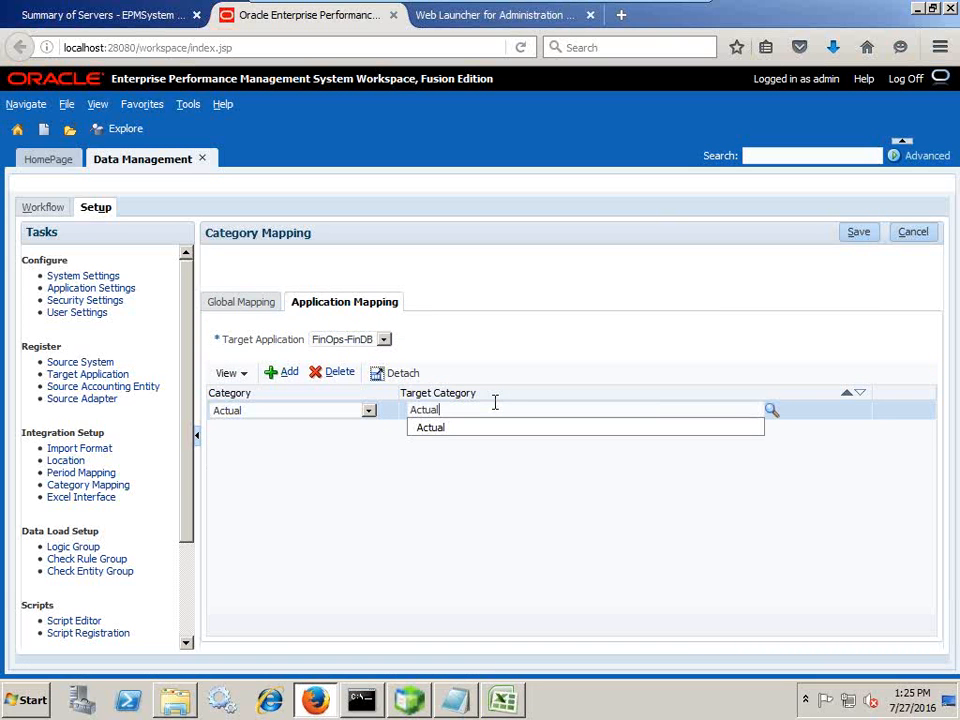
type("ual")
left_click(858, 236)
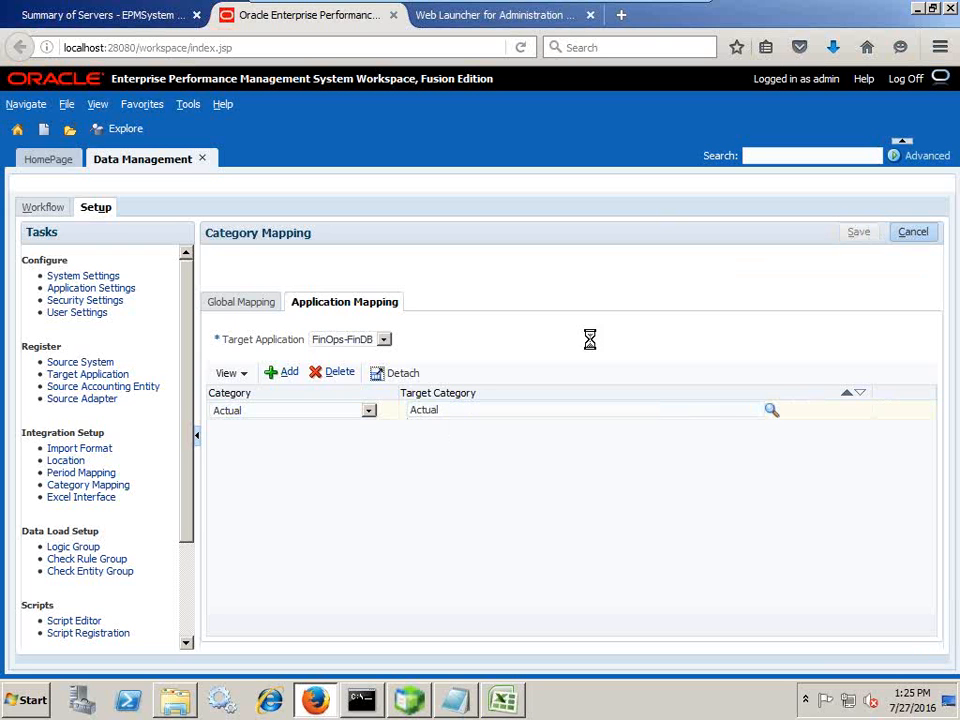
- Clear the target category of the Actual row in the FinOps-FinDB application category mapping
left_click(459, 414)
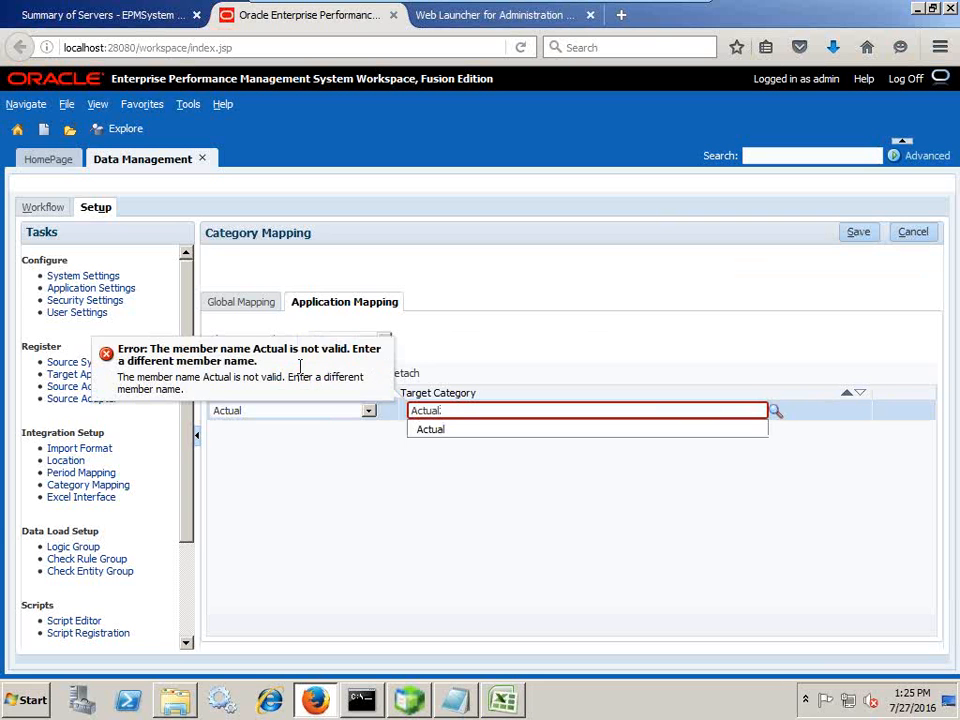
left_click(779, 414)
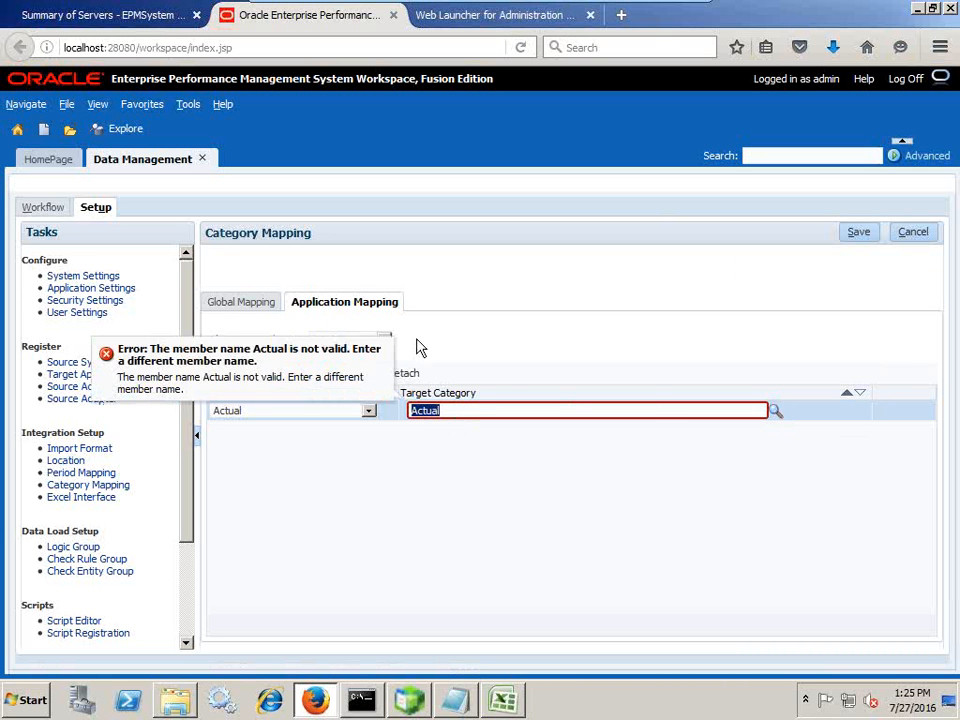
left_click(511, 342)
left_click(368, 343)
left_click(367, 340)
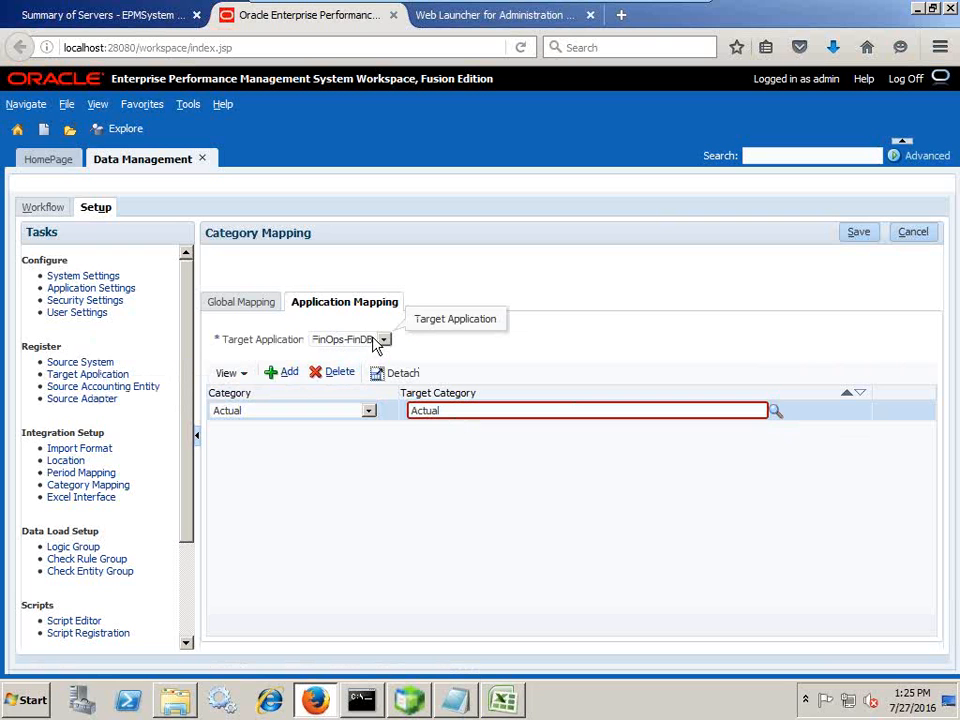
left_click(776, 414)
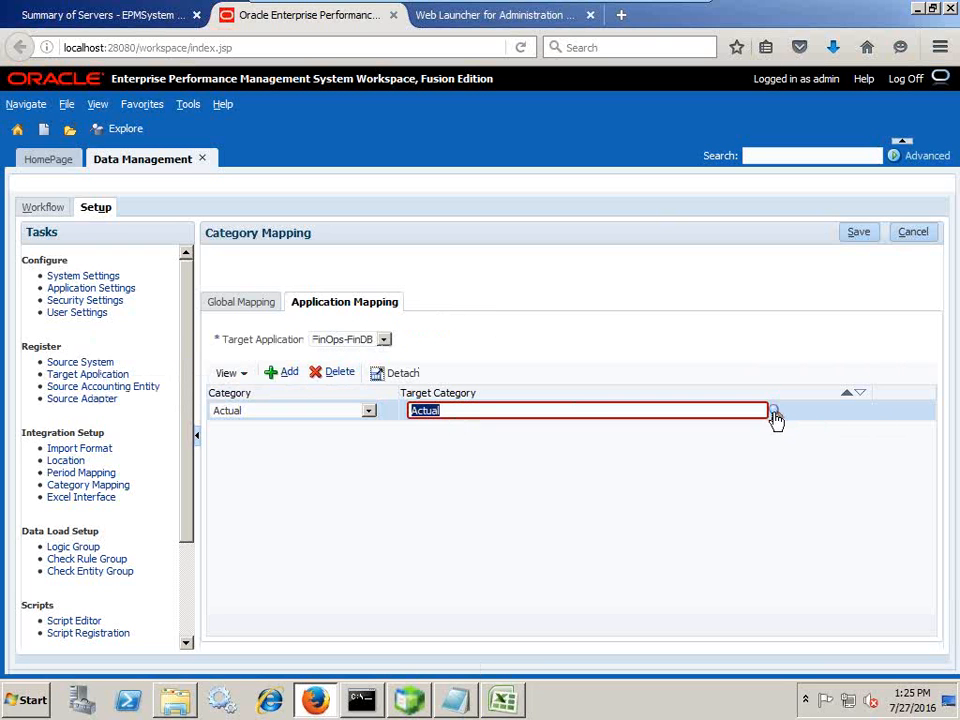
left_click(592, 411)
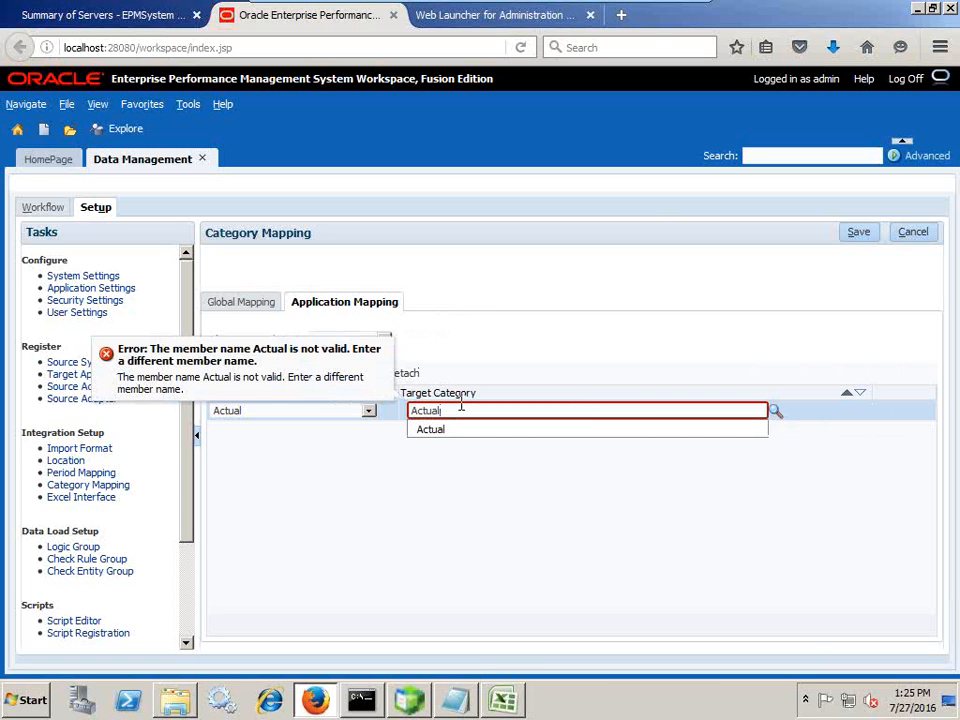
key("BackSpace")
key("BackSpace")
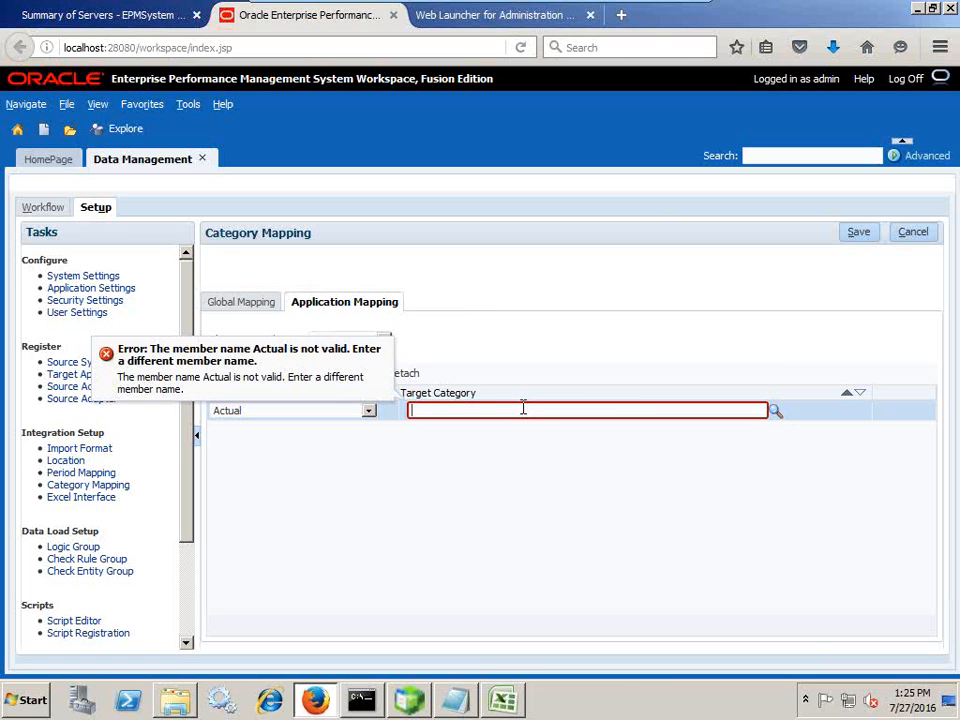
- Try to refresh the target category's members in the Member Selector, and close the selector
left_click(776, 413)
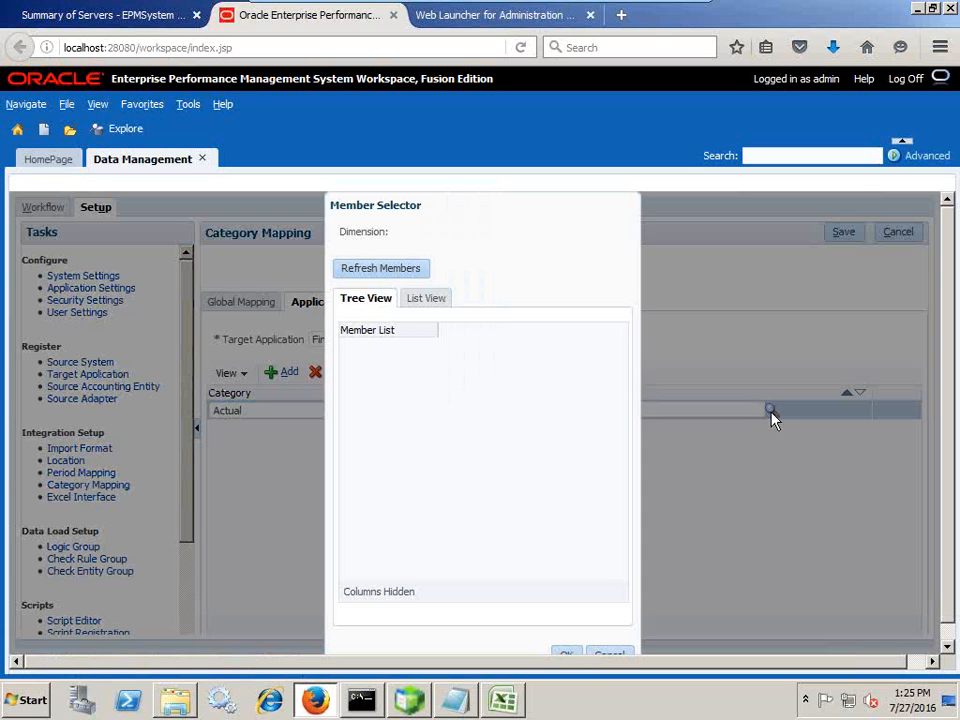
left_click(398, 272)
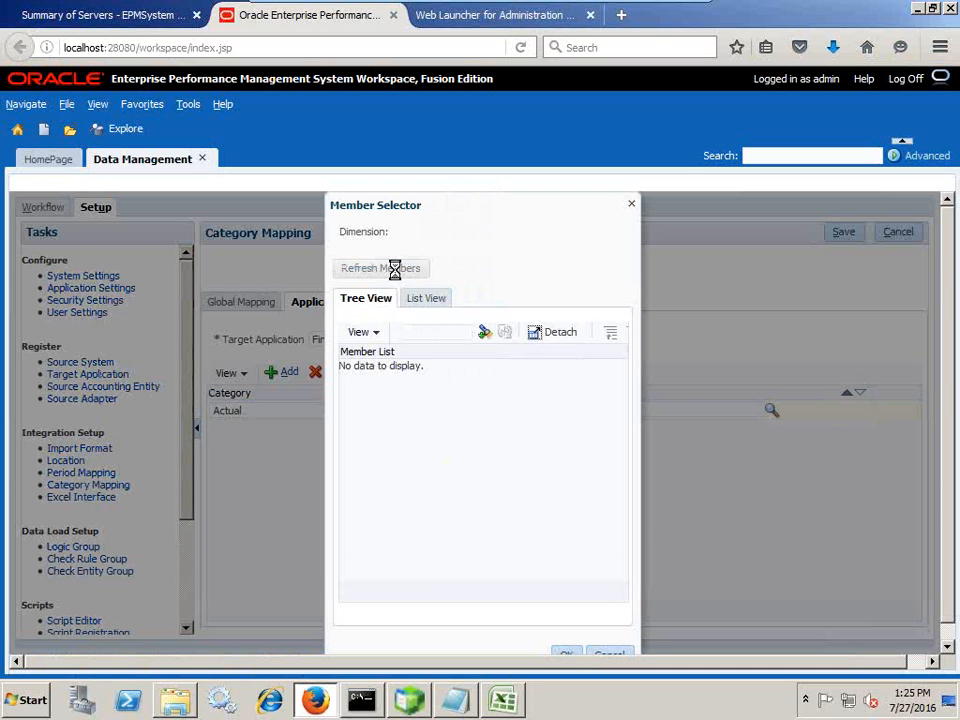
key("Return")
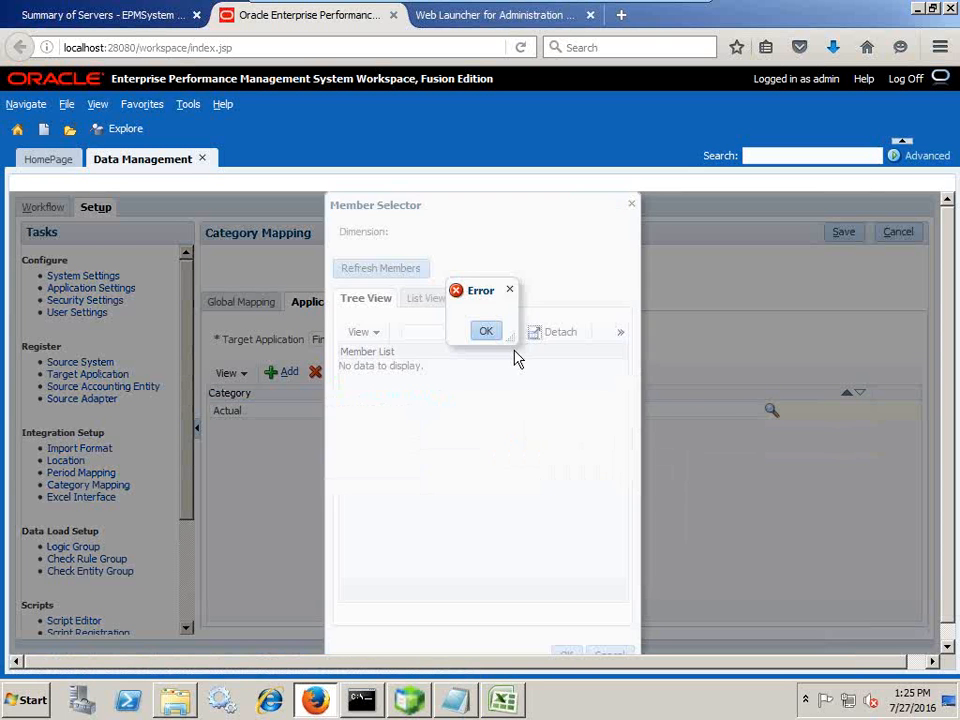
left_click(487, 335)
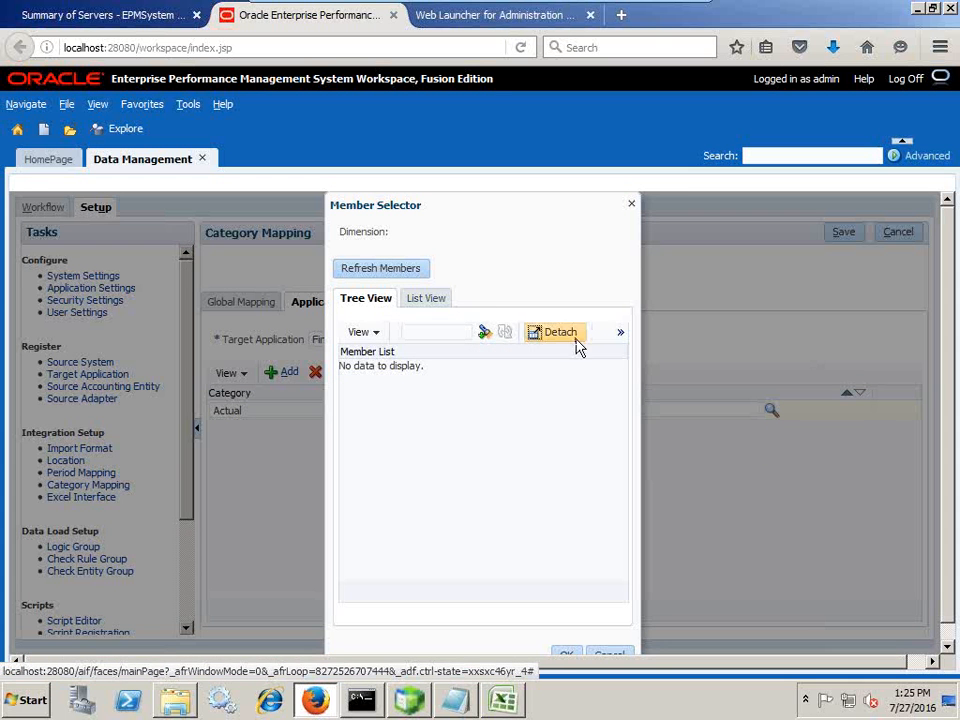
left_click(631, 204)
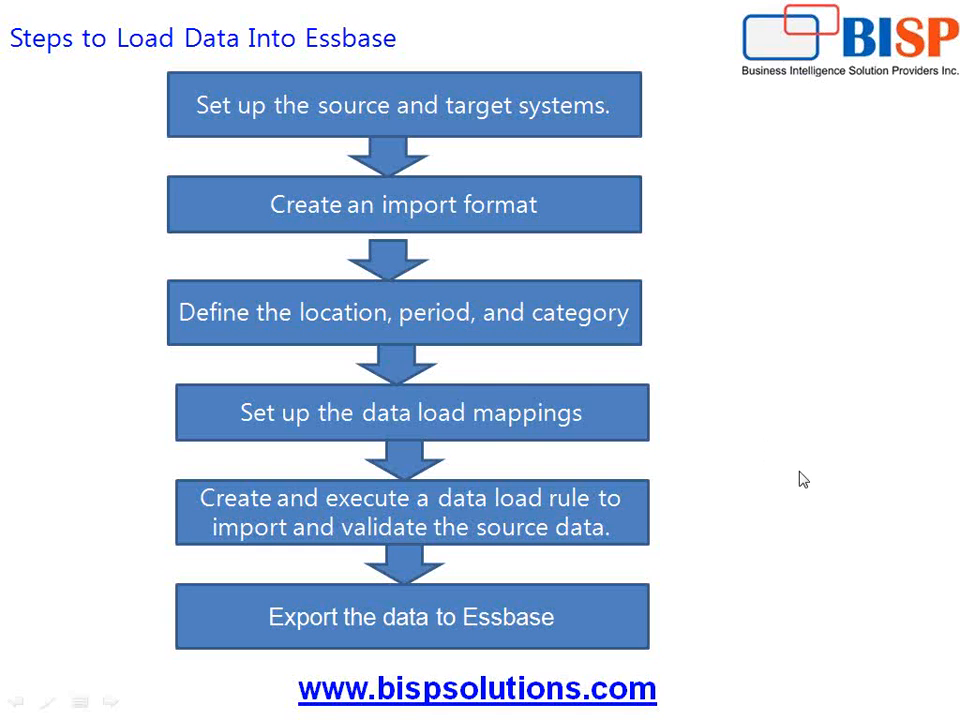
- Switch from the slides back to the EPM Workspace and open the data load mapping in the data load workflow
key("alt+Tab")
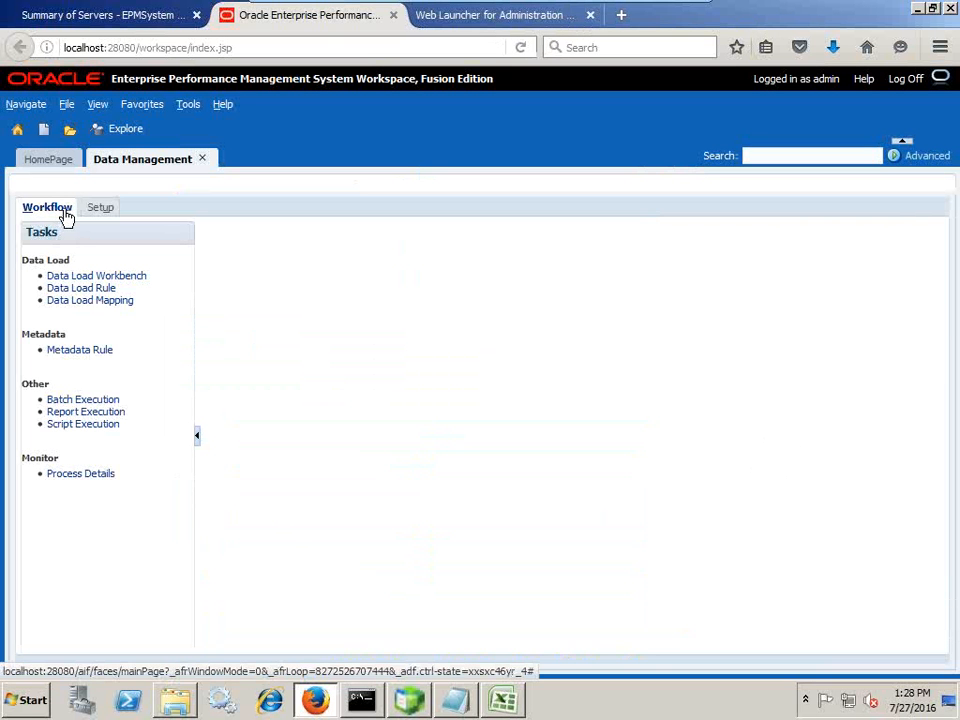
left_click(104, 212)
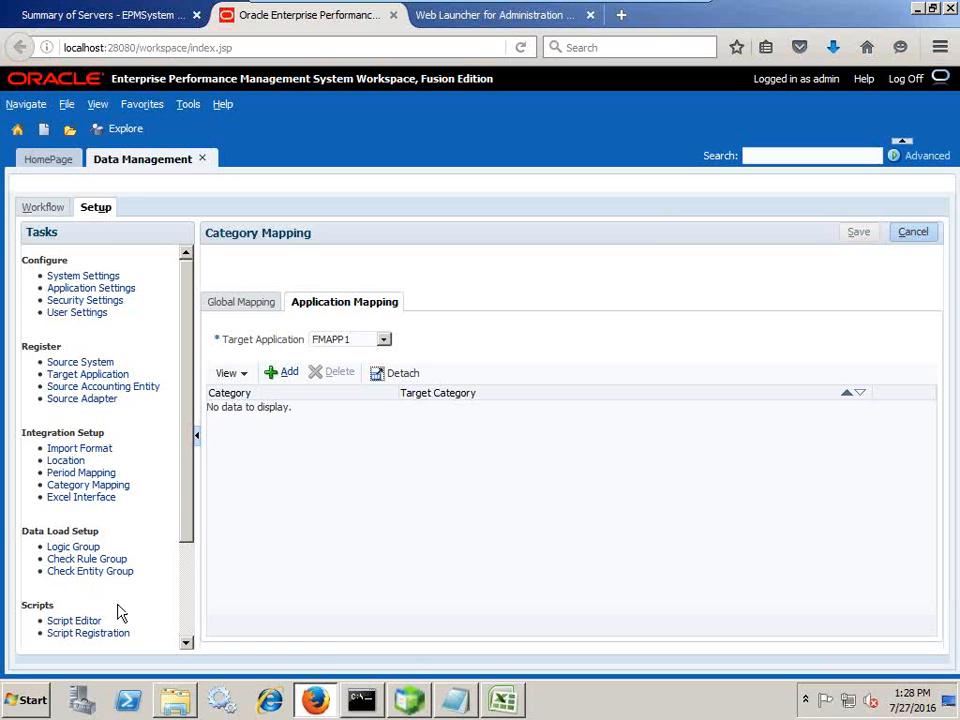
left_click(33, 210)
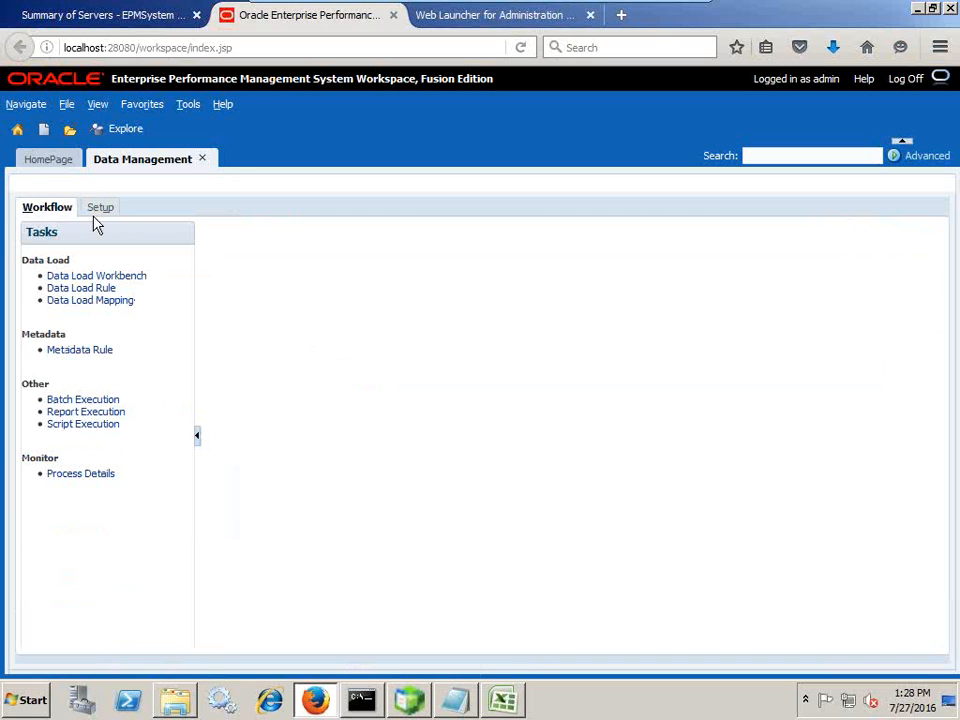
left_click(111, 303)
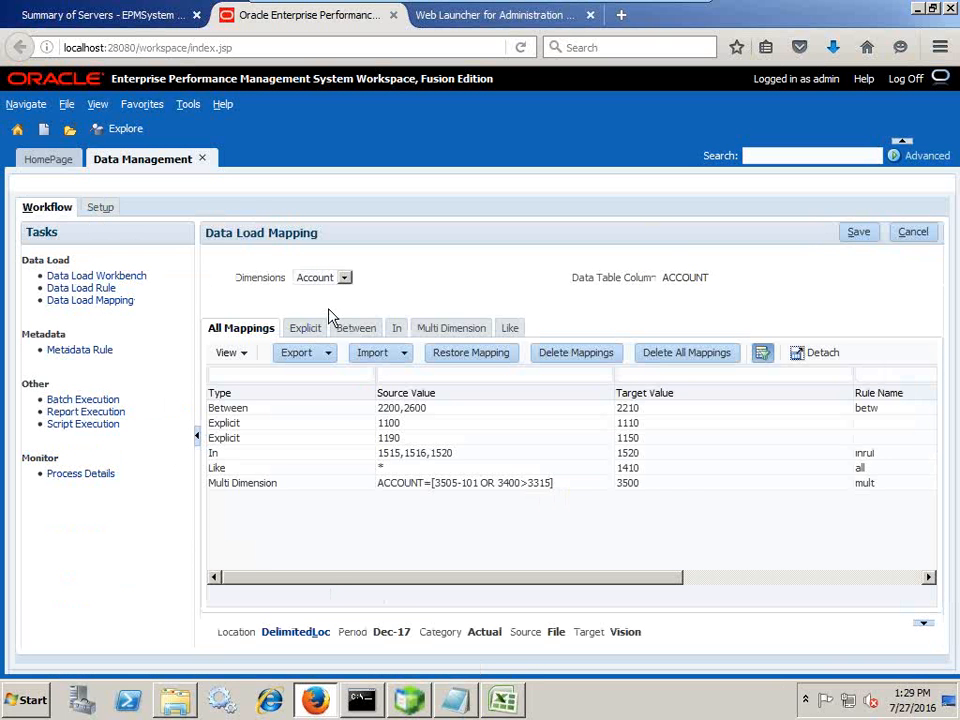
- Set the data load mapping's point of view to location LFinCube with period Jan and category Actual
left_click(296, 636)
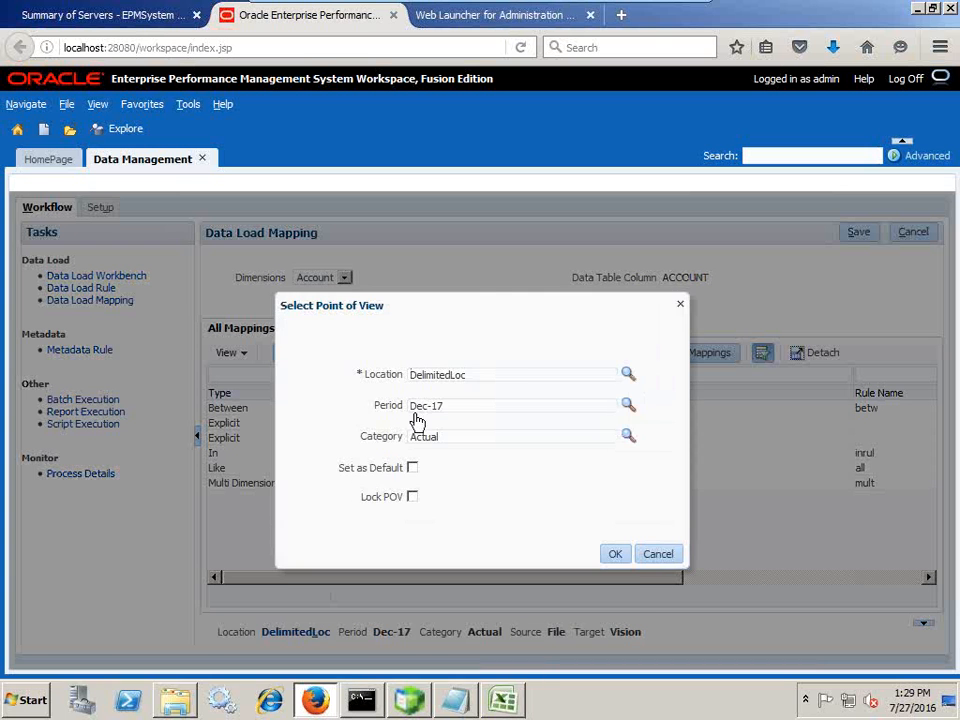
left_click(628, 376)
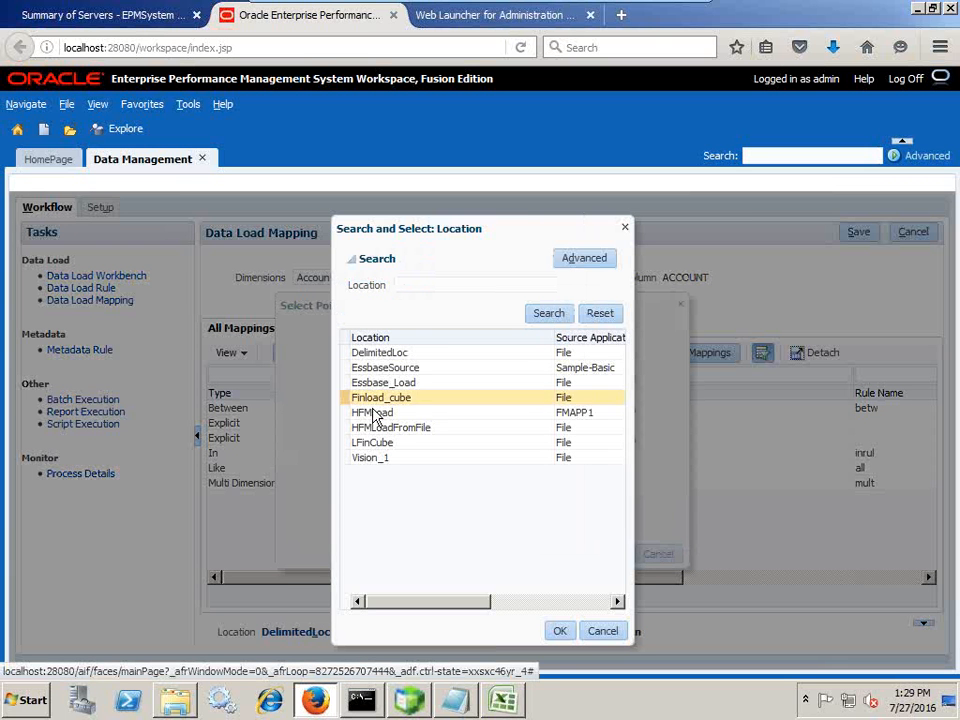
left_click(373, 447)
left_click(560, 633)
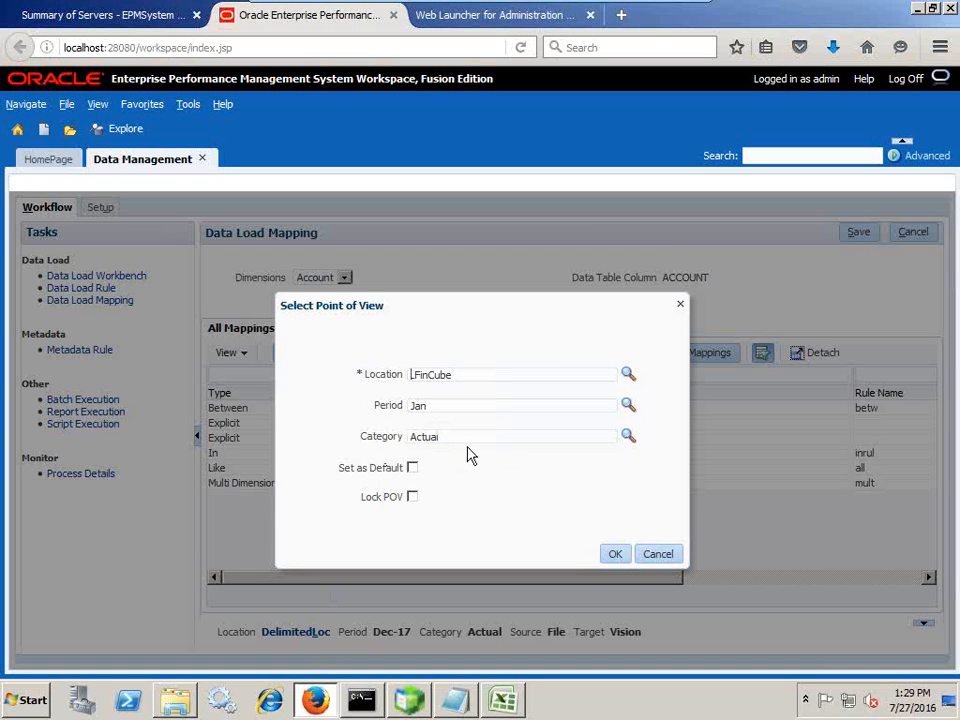
left_click(610, 553)
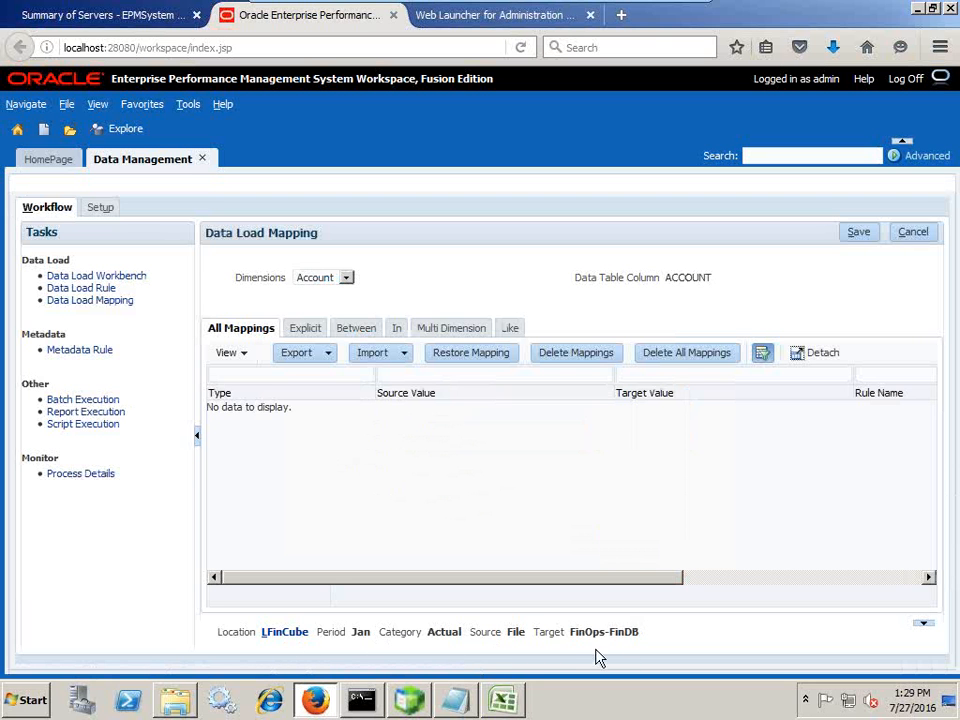
left_click_drag(569, 634, 638, 630)
left_click(340, 421)
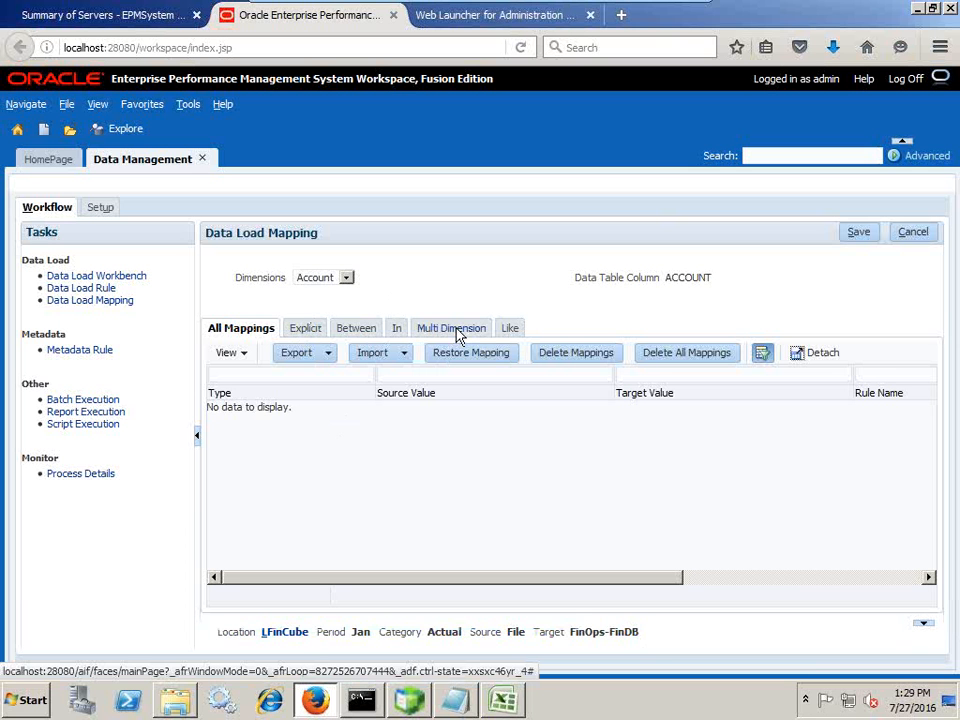
- Add a Like mapping for the Account dimension with source value * and target value *
left_click(512, 329)
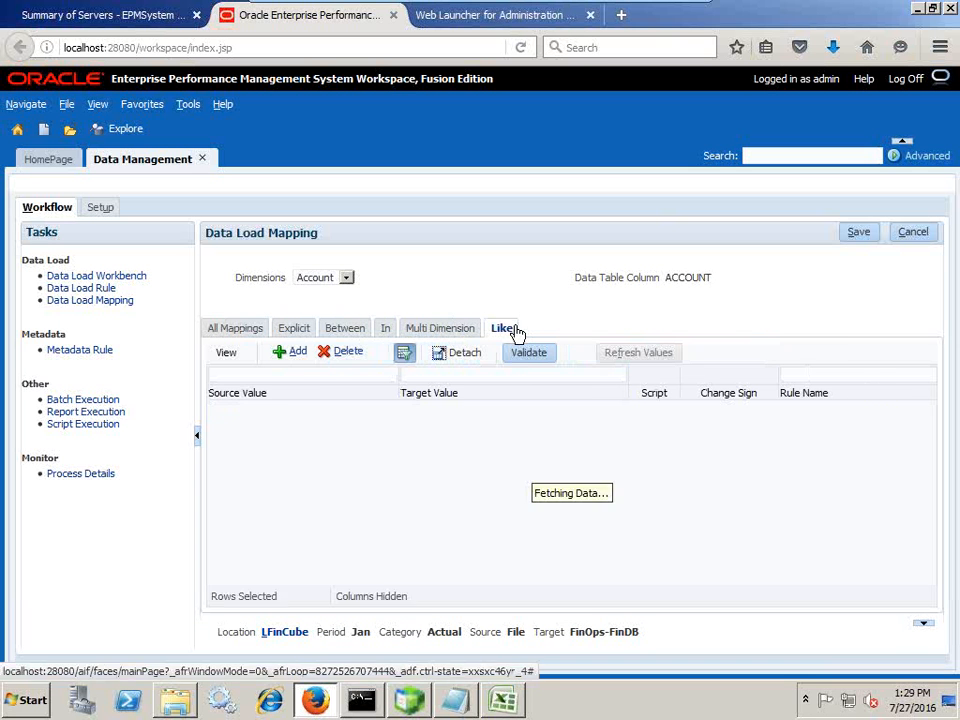
left_click(295, 356)
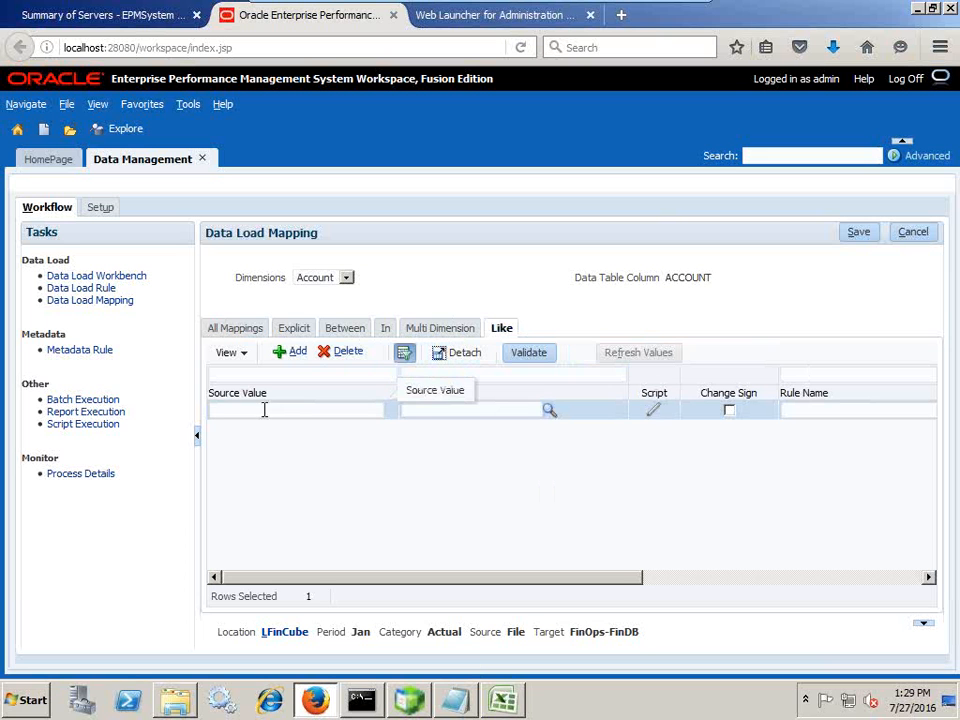
type("*")
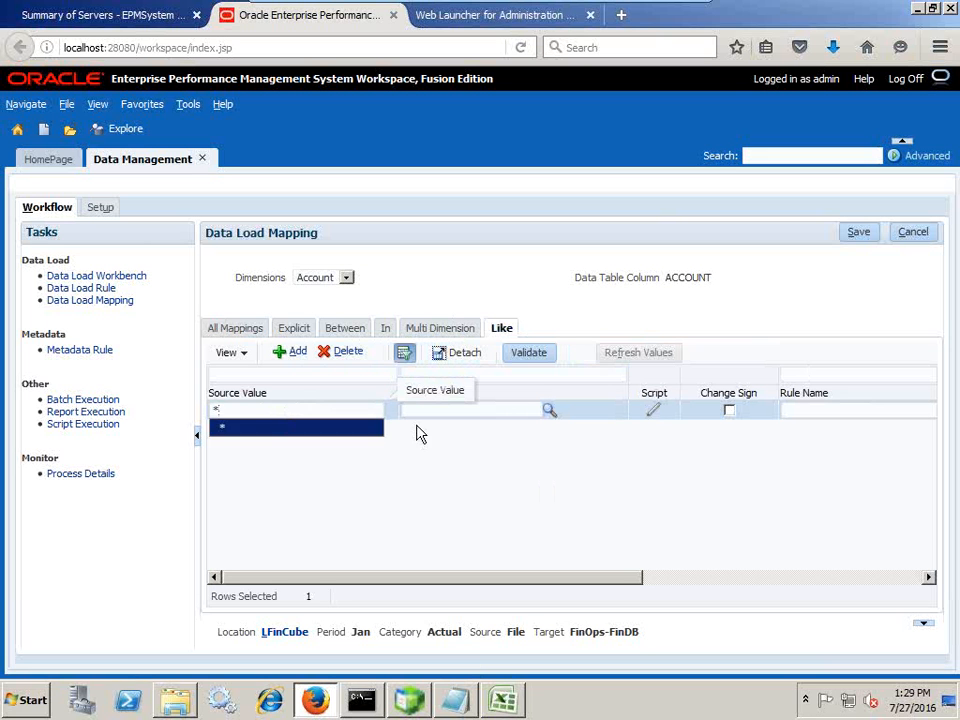
key("Tab")
type("*")
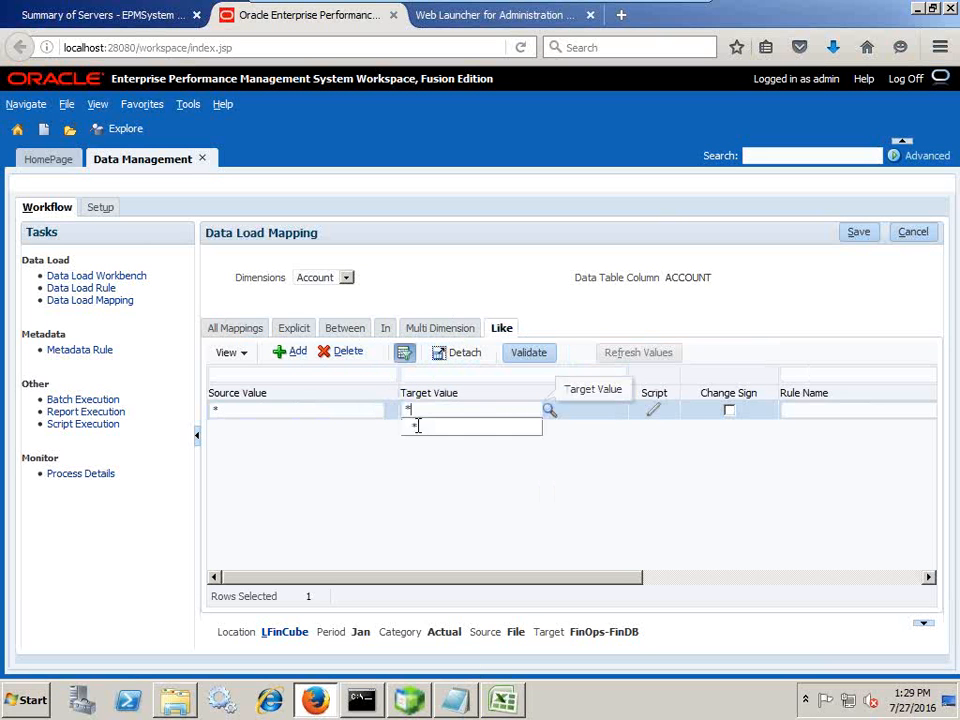
- Set the Account mapping's rule name to AllAccount and save the data load mapping
left_click(703, 578)
left_click(864, 410)
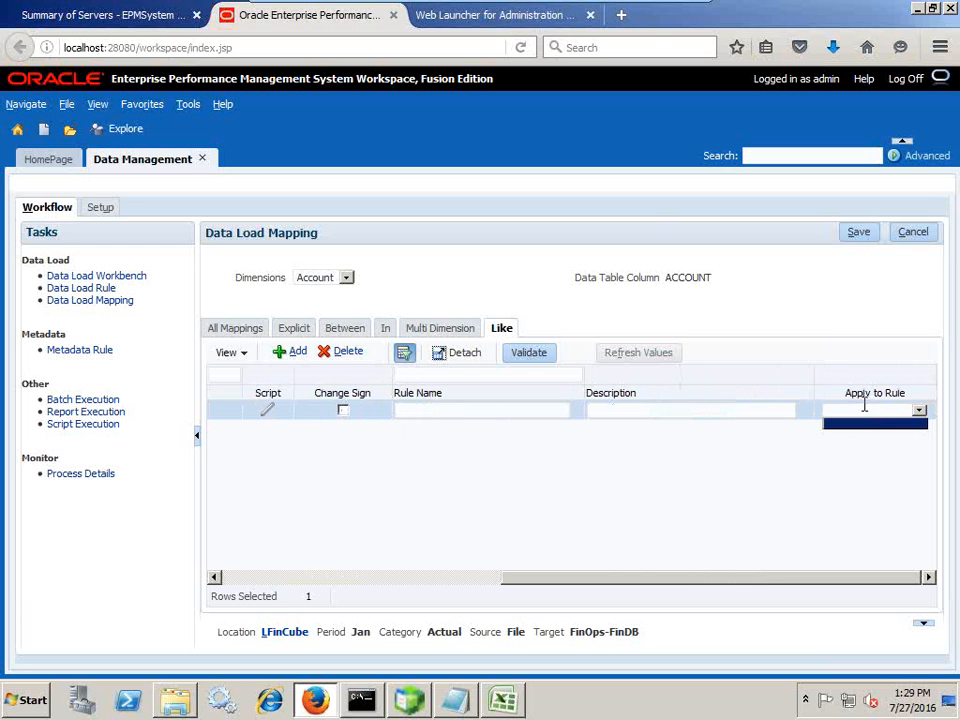
left_click(485, 407)
type("AllAccount")
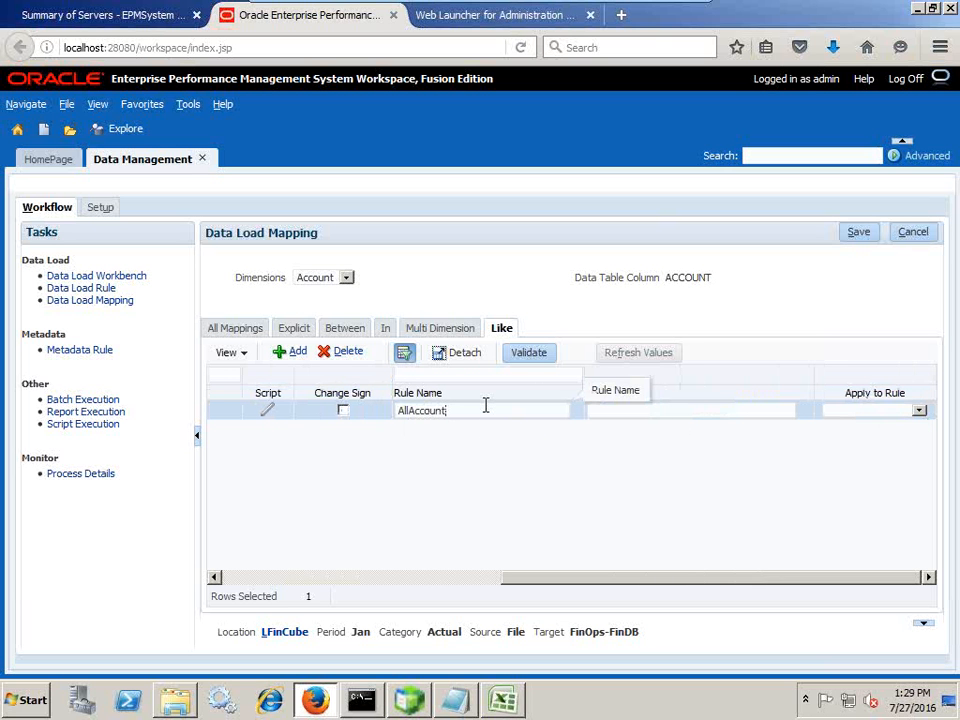
left_click(859, 231)
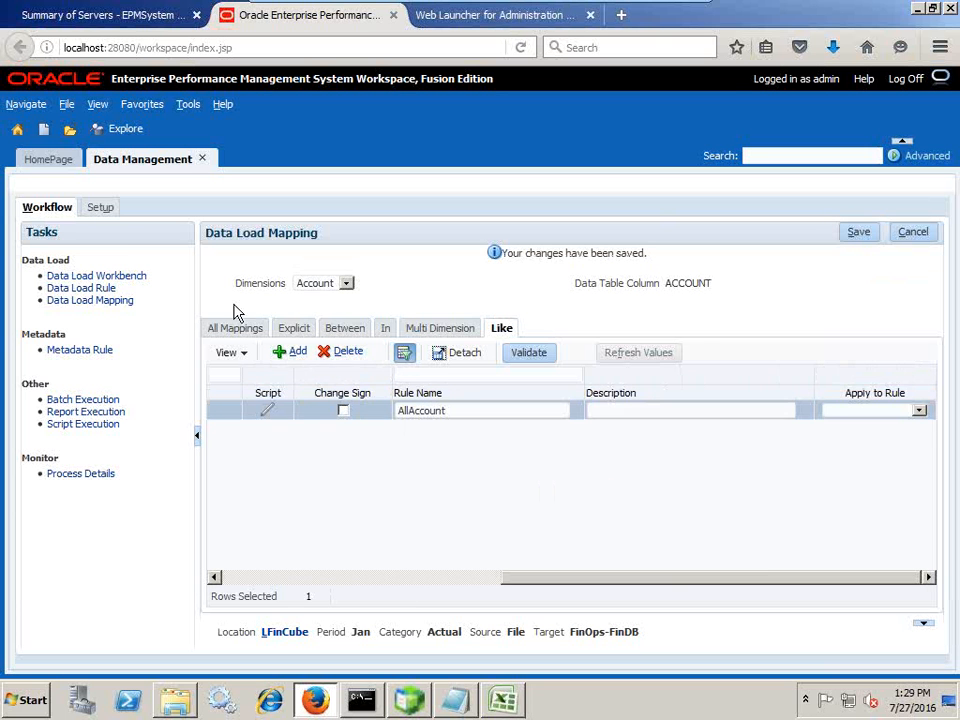
- Add a Like mapping for the Entity dimension with source *, target * and rule name AllEntity, and save it
left_click(330, 283)
left_click(310, 310)
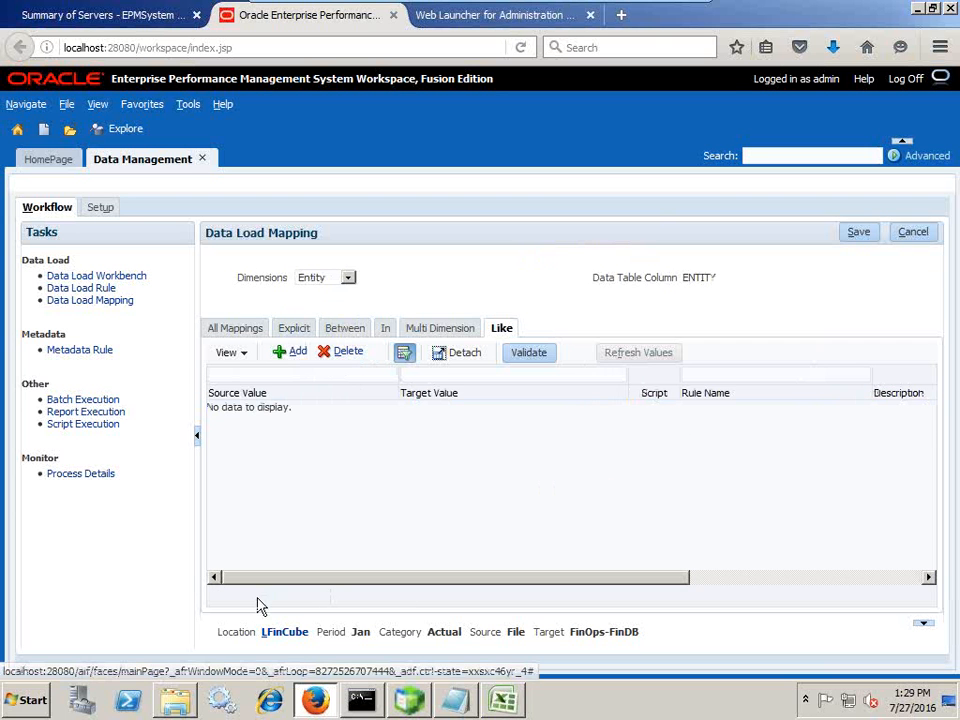
left_click(296, 352)
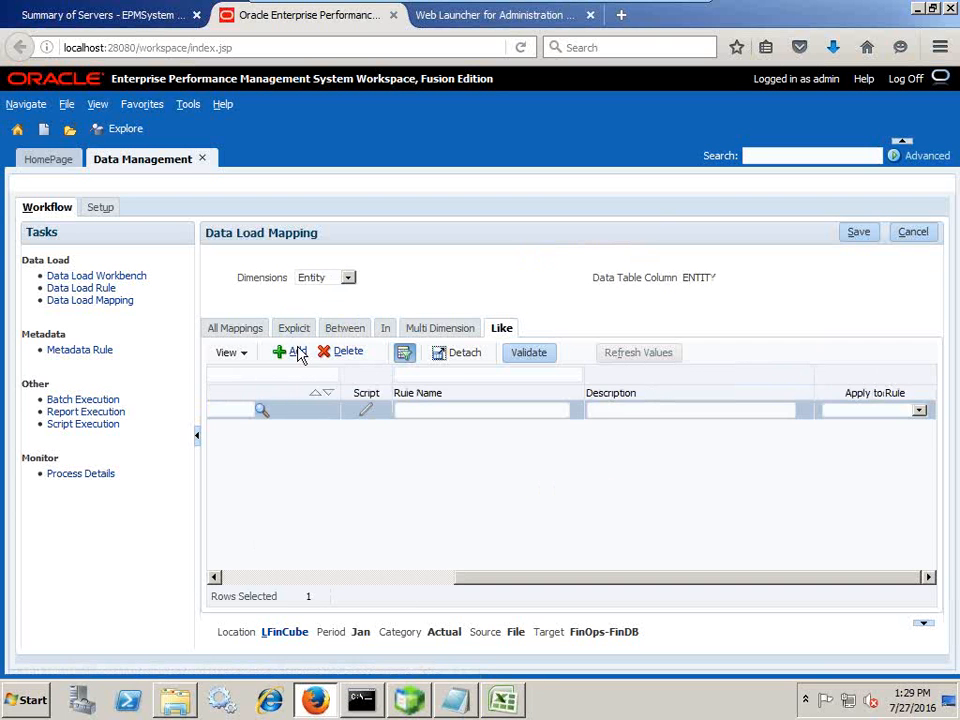
left_click(266, 579)
left_click(287, 410)
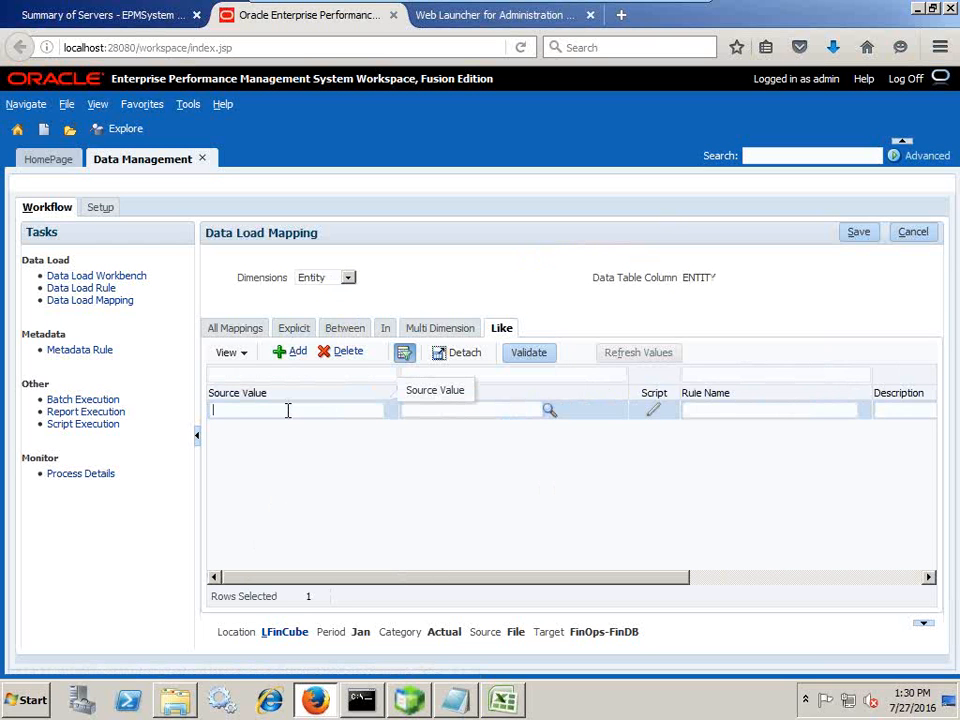
left_click(461, 404)
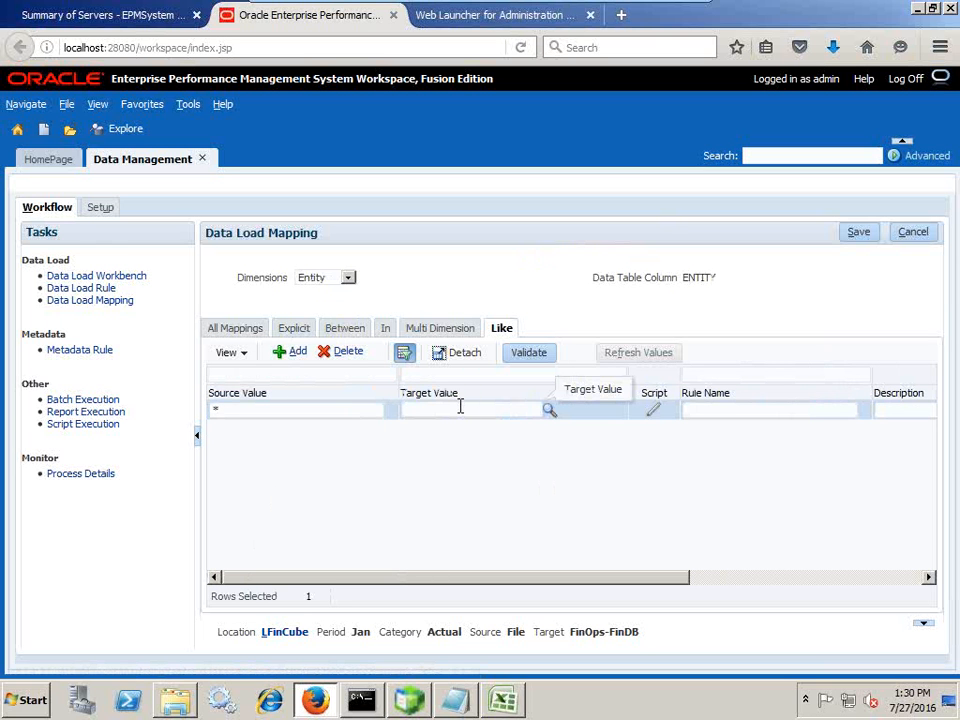
left_click(714, 414)
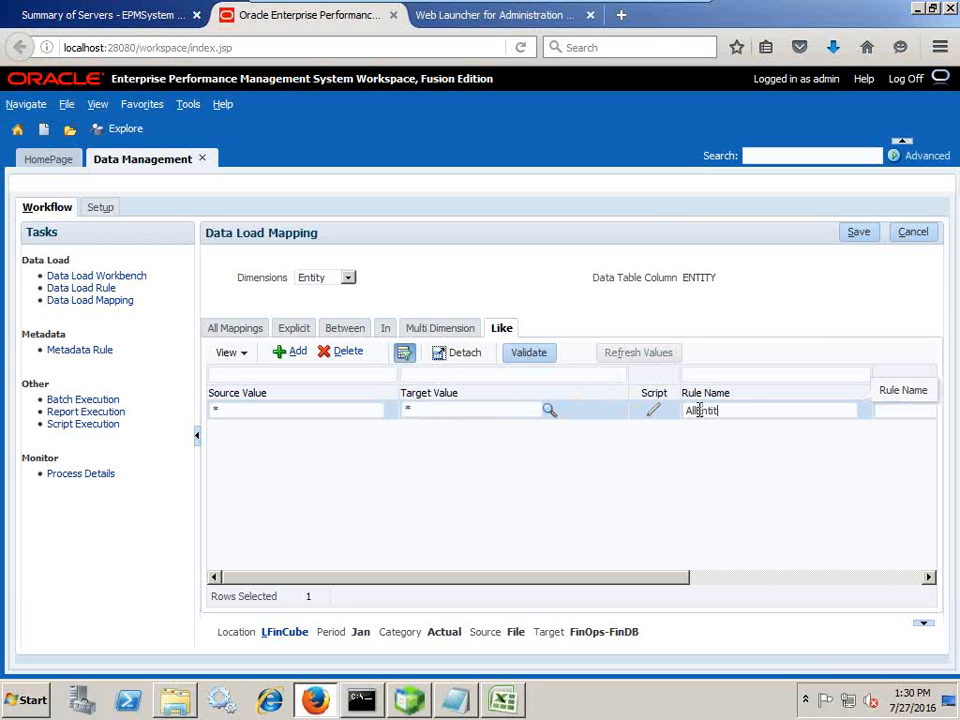
left_click(851, 233)
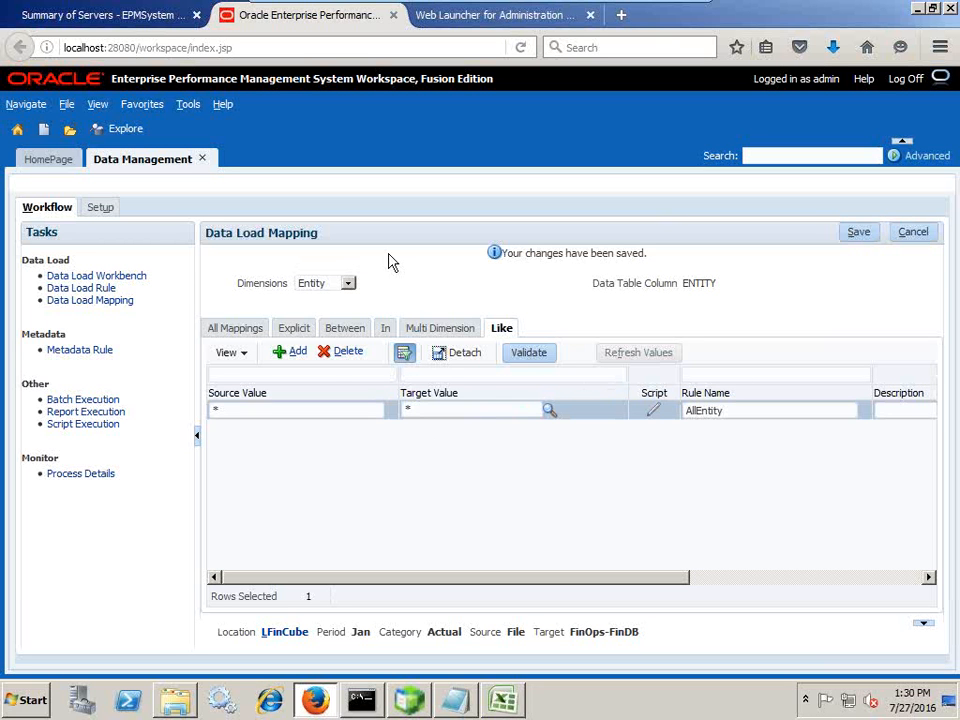
- Add a Like mapping for the Product dimension with source *, target * and rule name AllProducts, and save it
left_click(325, 283)
left_click(314, 323)
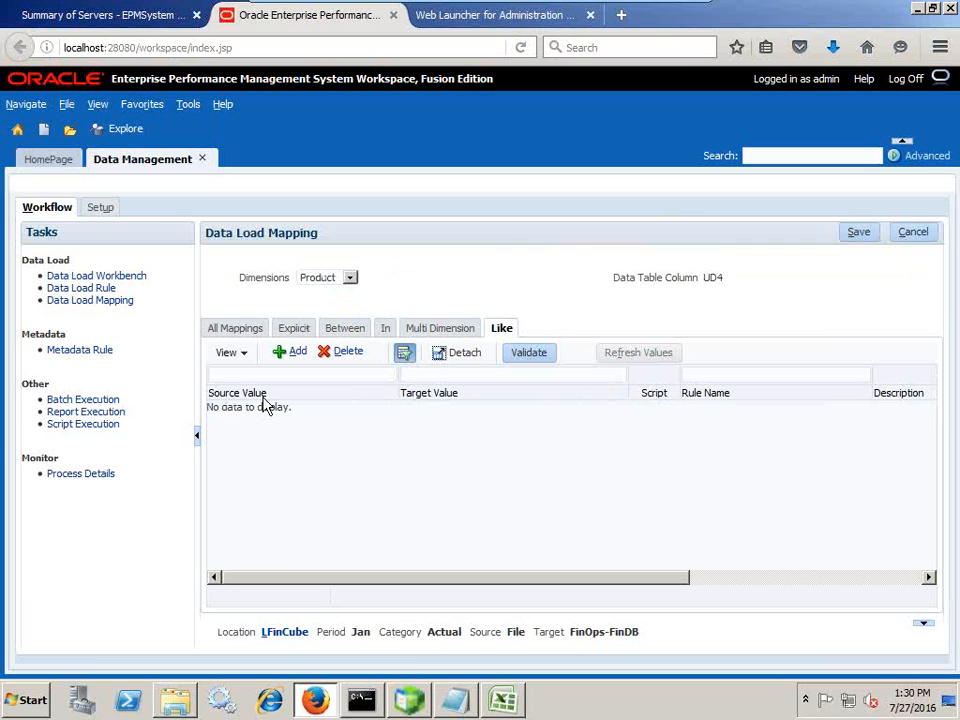
left_click(256, 408)
type("*")
left_click(455, 408)
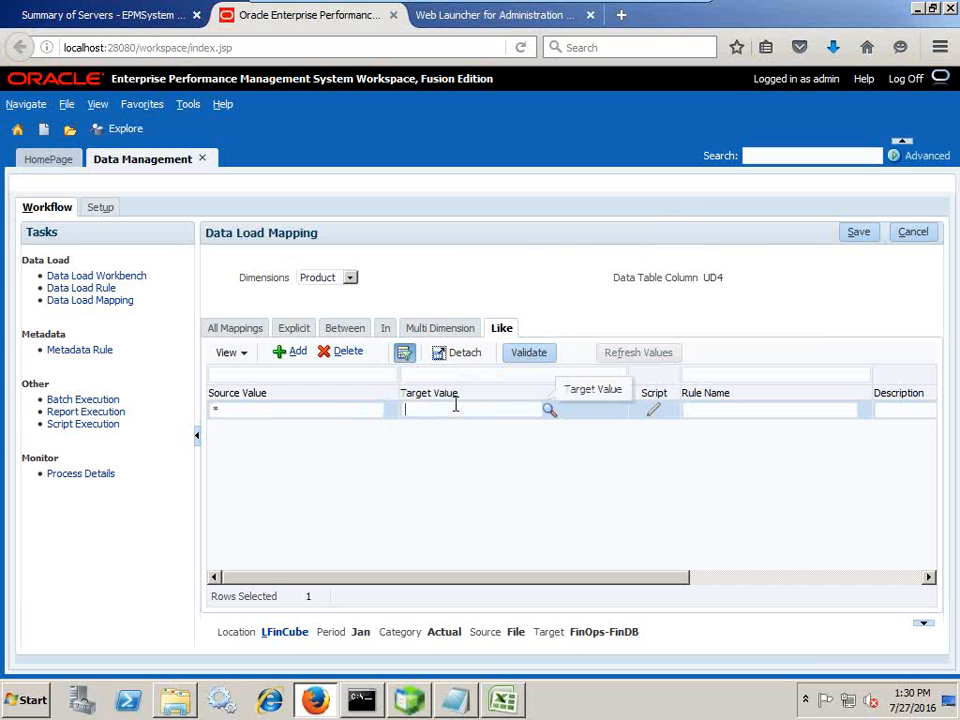
type("*")
left_click(752, 407)
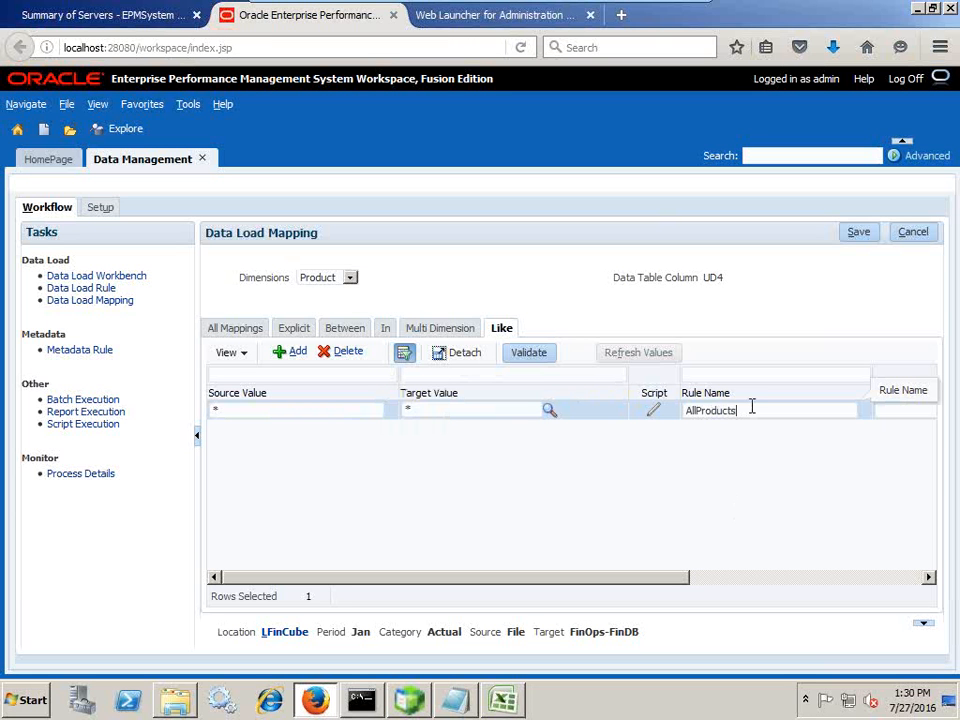
left_click(864, 227)
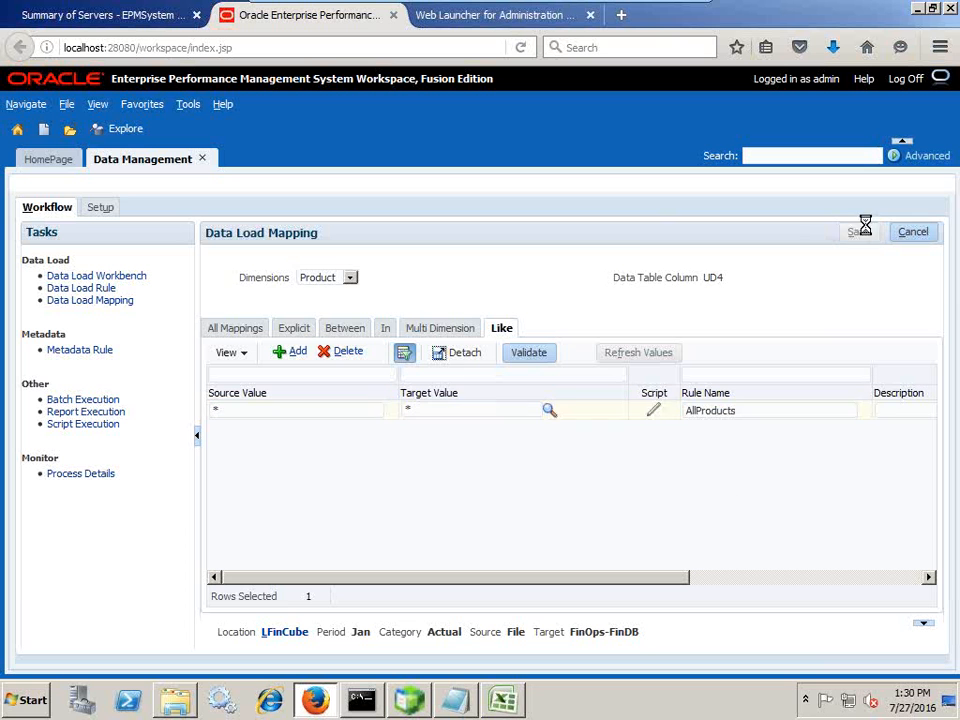
- Add a Like mapping for the Scenario dimension with source *, target * and rule name AlLScenario, and save it
left_click(330, 283)
left_click(321, 335)
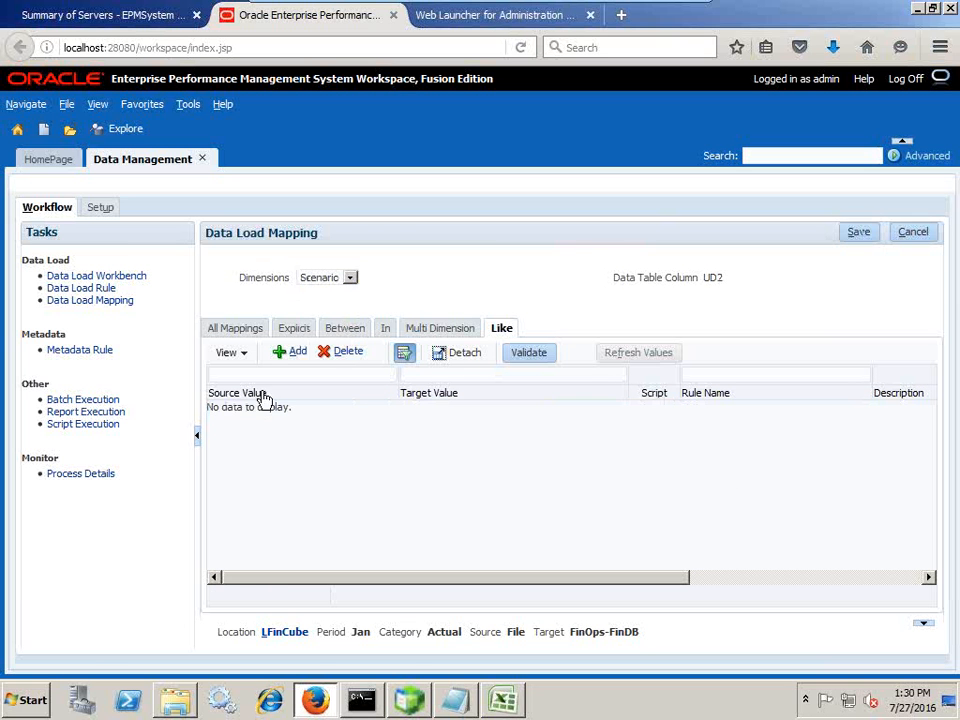
left_click(294, 355)
type("*")
left_click(439, 408)
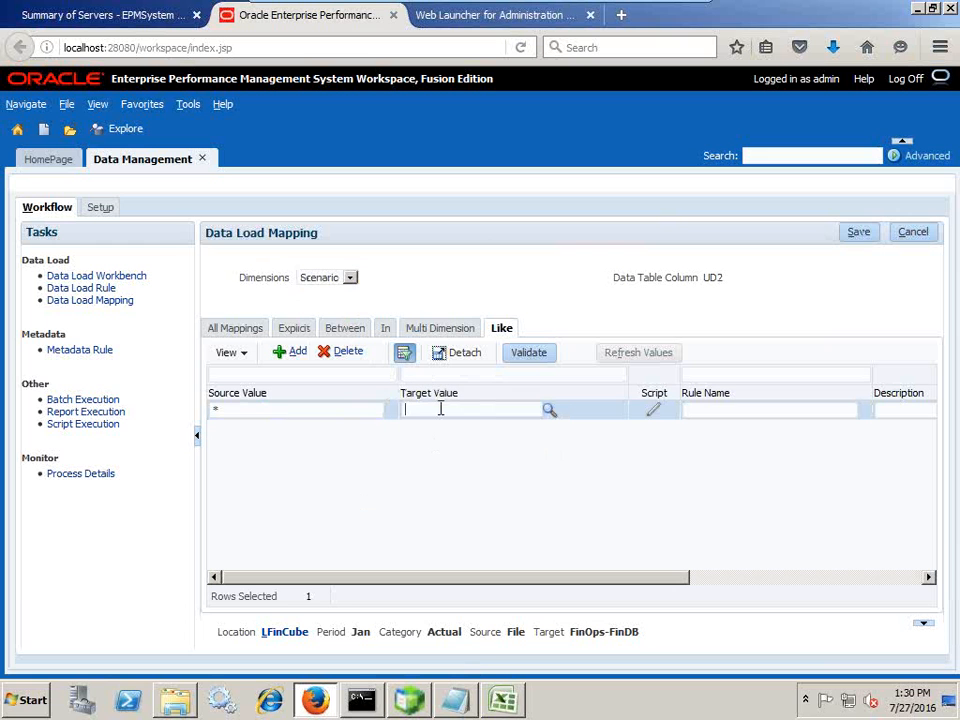
type("*")
left_click(729, 407)
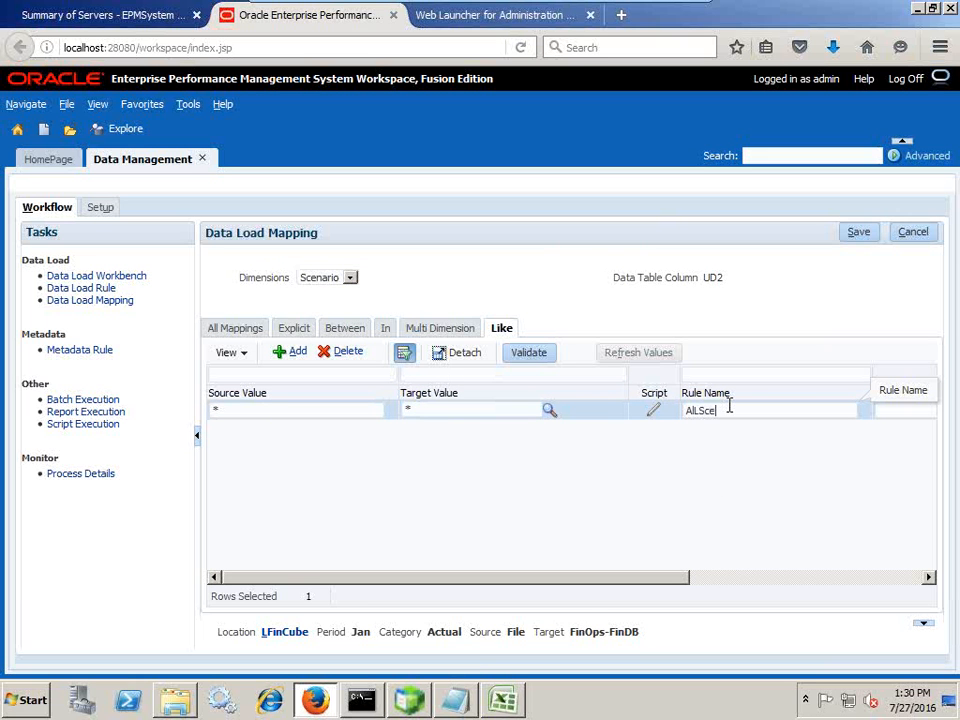
left_click(858, 231)
- Add a Like mapping for the Version dimension with source *, target * and rule name AllVersion, and save it
left_click(316, 284)
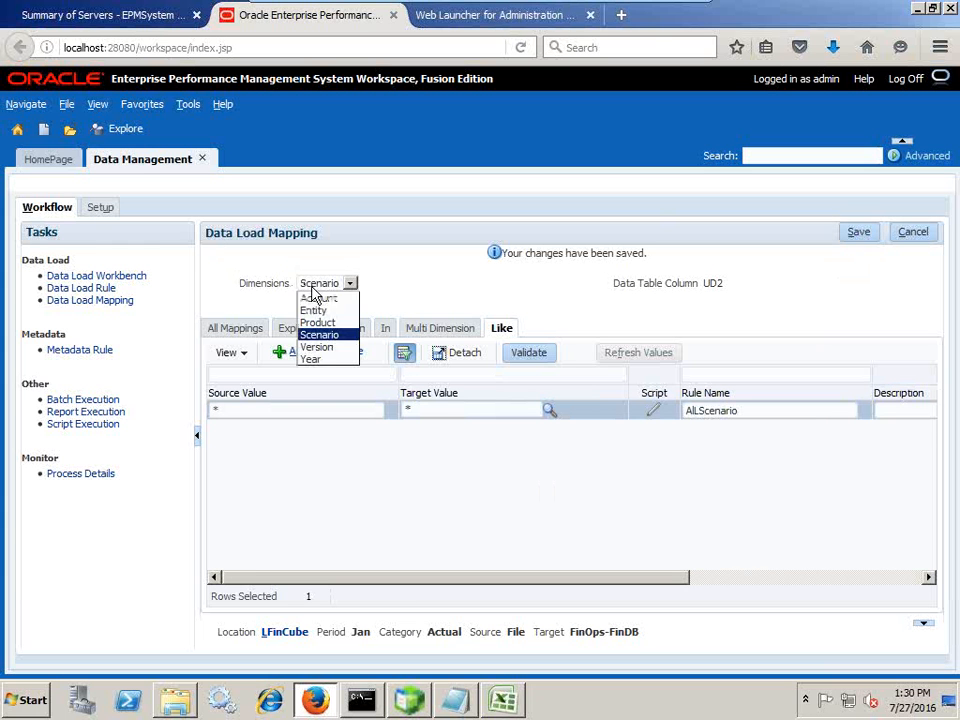
left_click(320, 346)
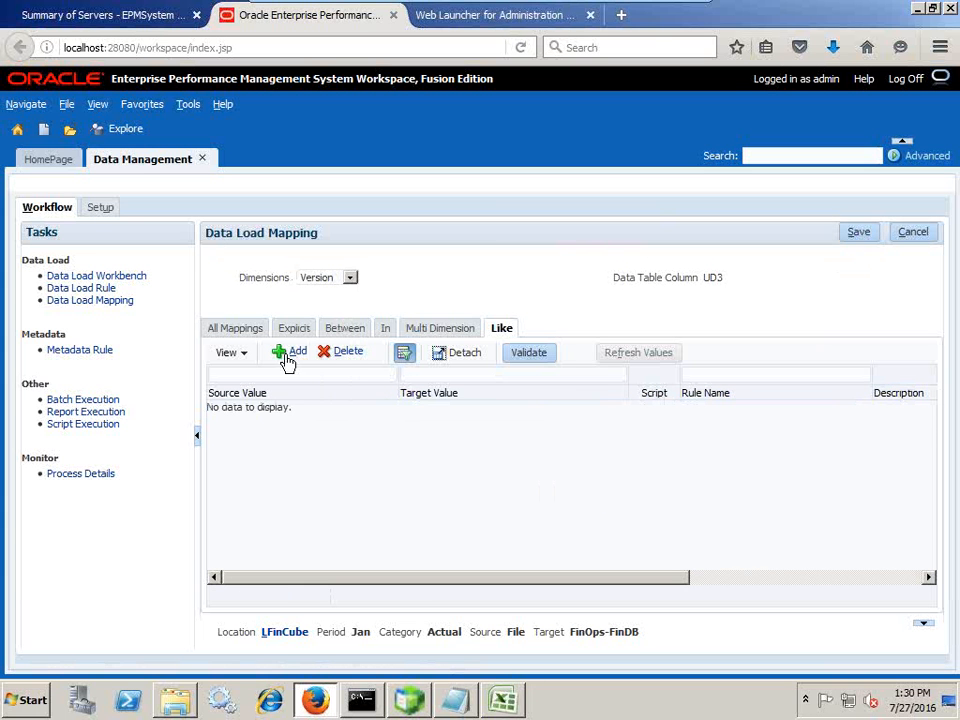
left_click(294, 361)
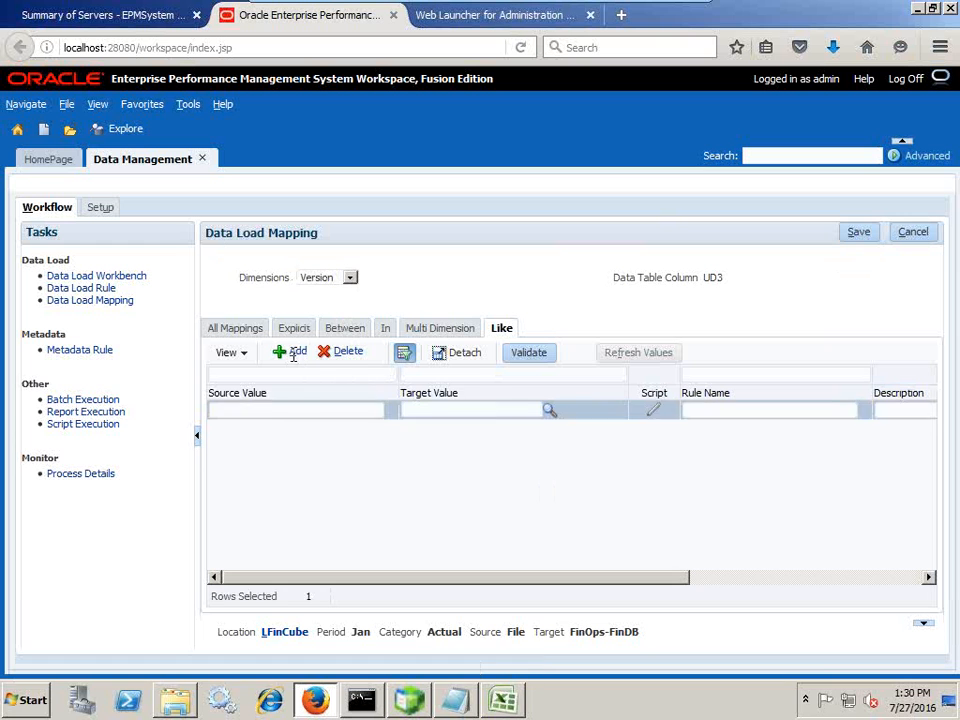
left_click(277, 408)
type("*")
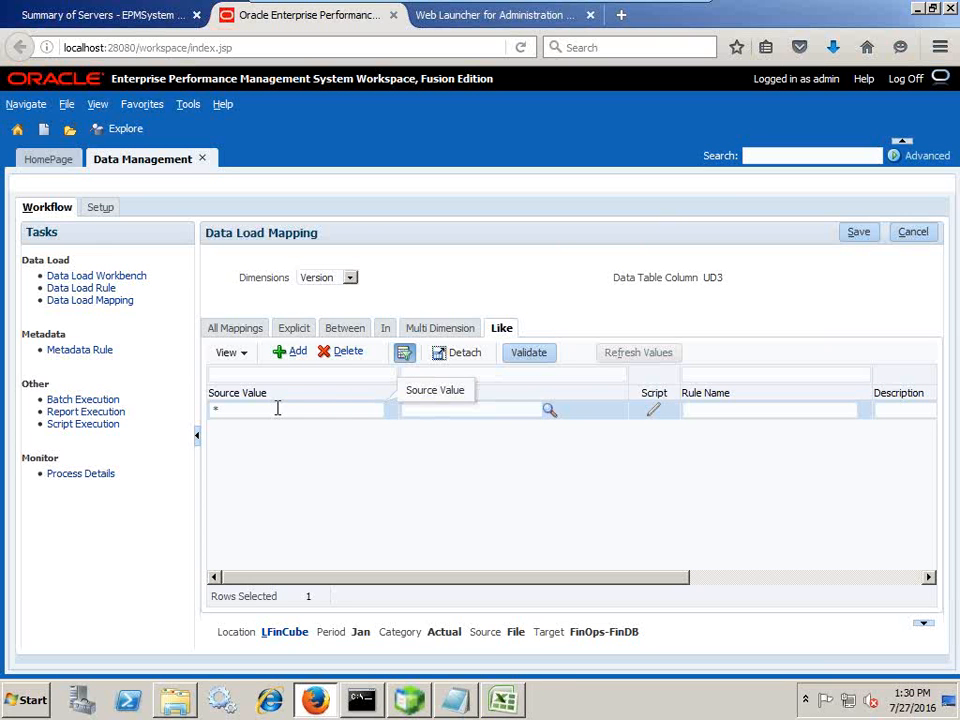
left_click(426, 409)
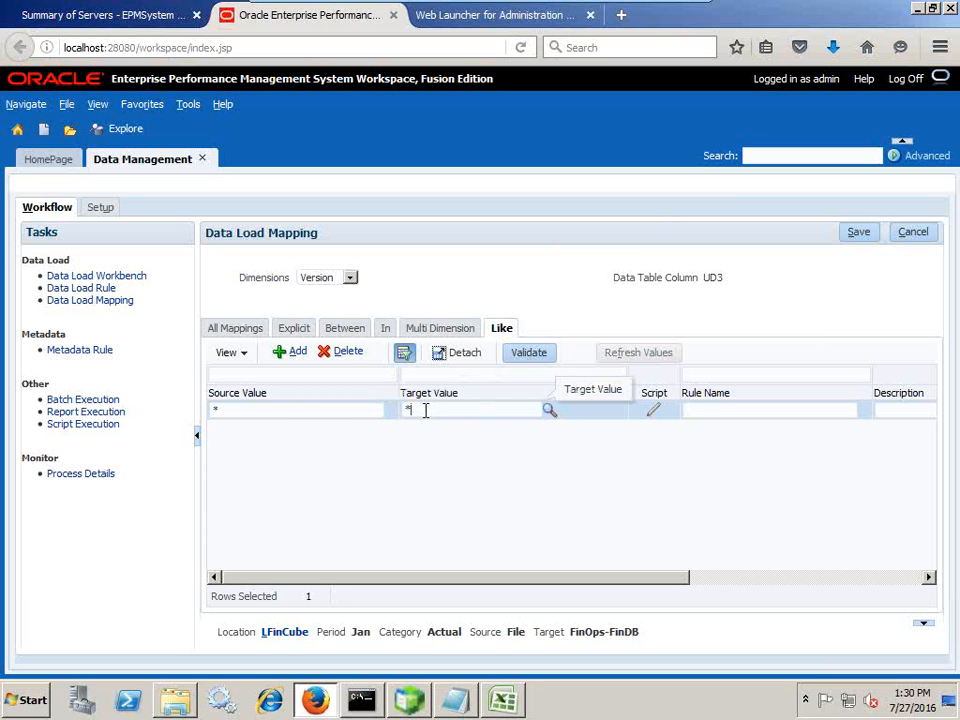
type("*")
left_click(700, 418)
type("Al")
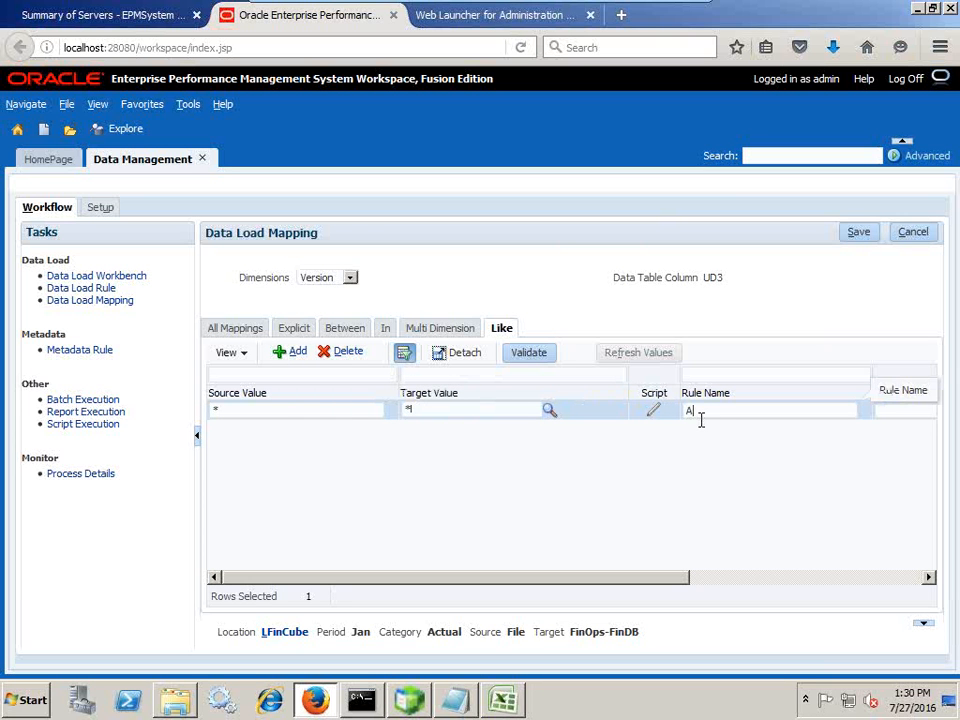
type("lVersion")
left_click(857, 232)
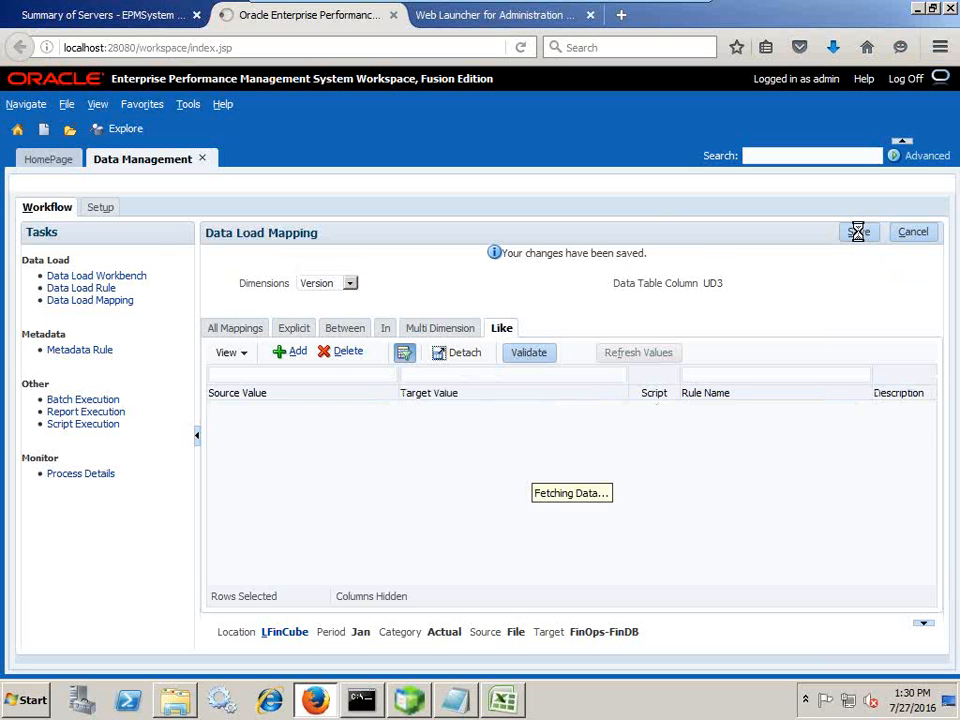
- Add a Like mapping for the Year dimension with source *, target * and rule name AllYear, and save it
left_click(310, 285)
left_click(322, 362)
left_click(292, 352)
left_click(270, 408)
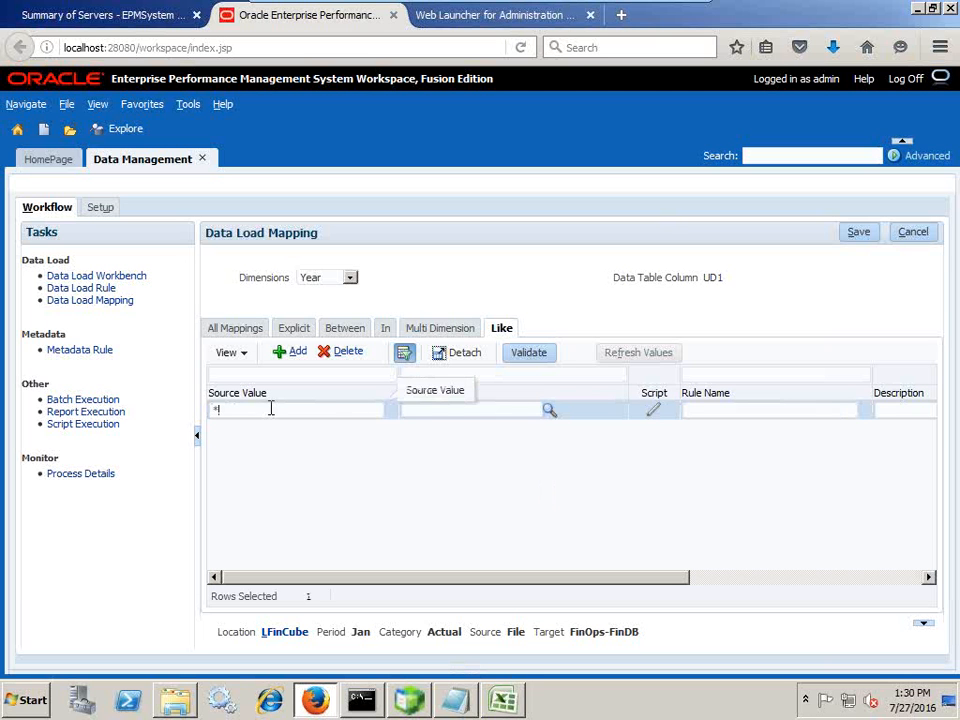
key("Tab")
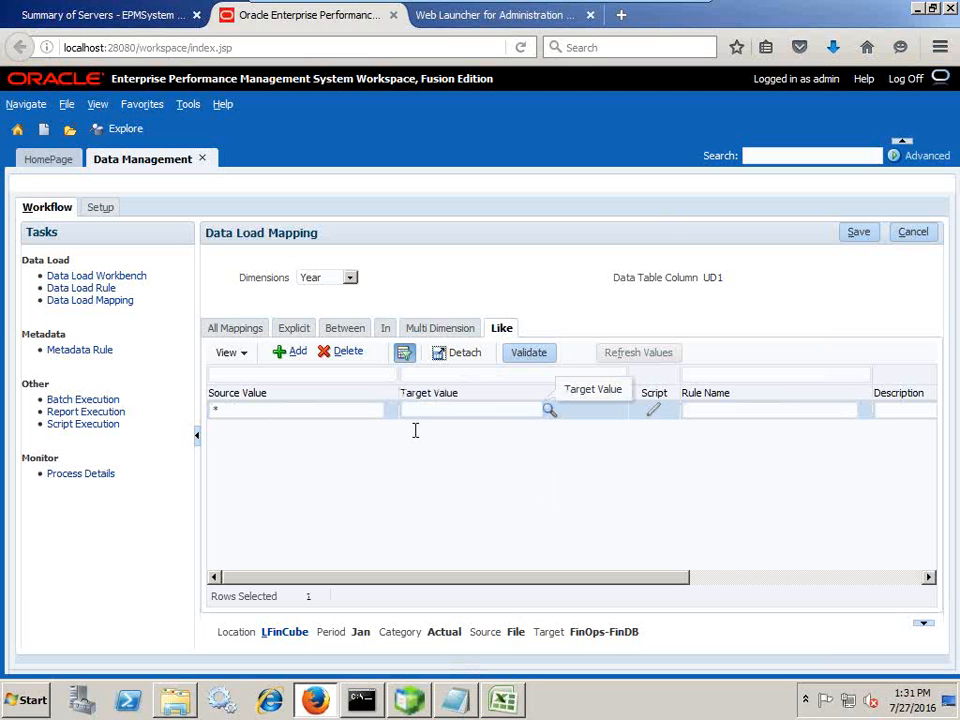
left_click(726, 420)
type("AllYear")
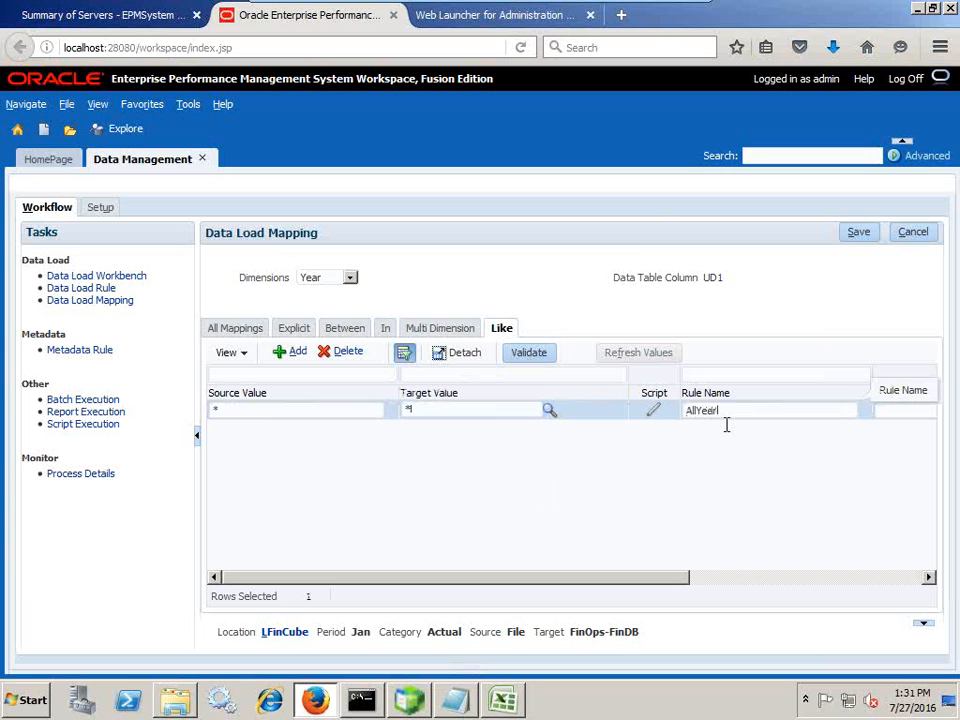
left_click(857, 236)
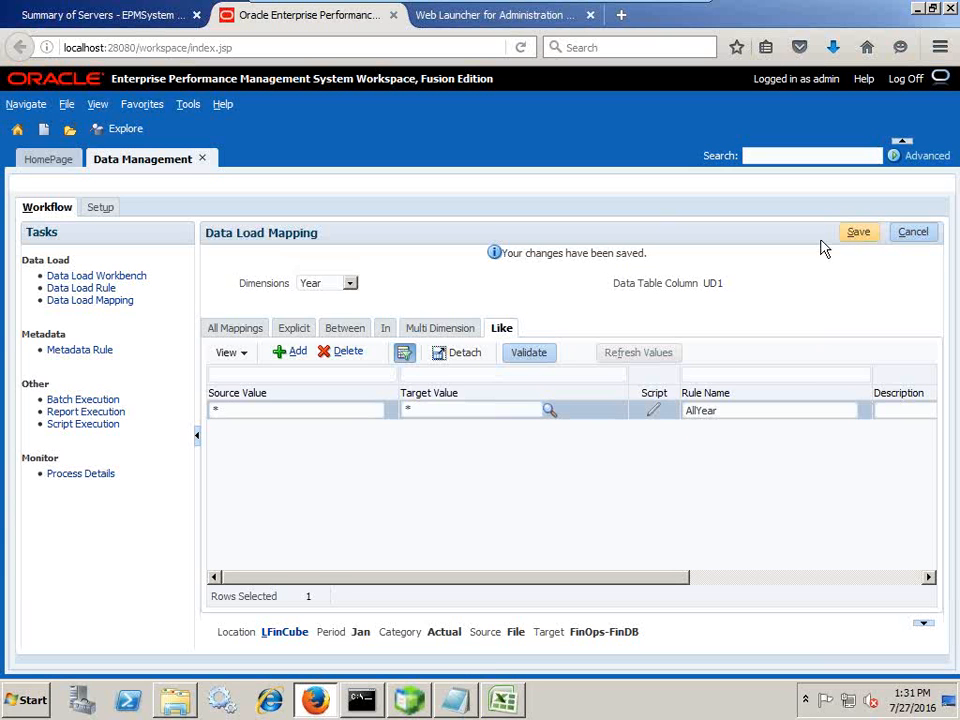
left_click(340, 287)
left_click(486, 300)
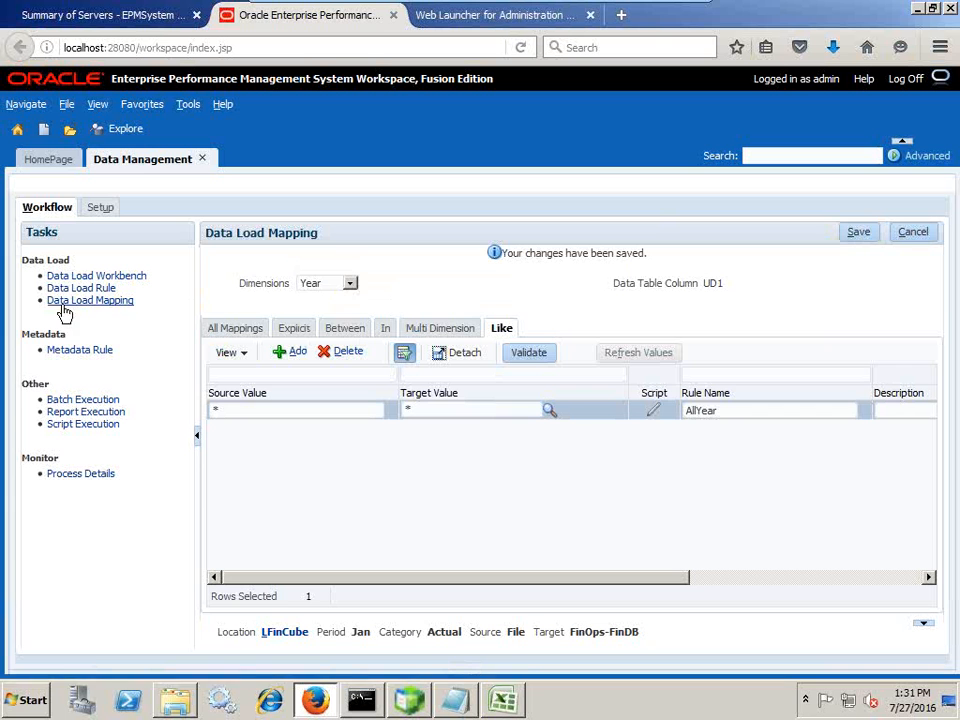
- Create and save a data load rule named FinCube_Load with NetIncome.txt as its source file
left_click(90, 288)
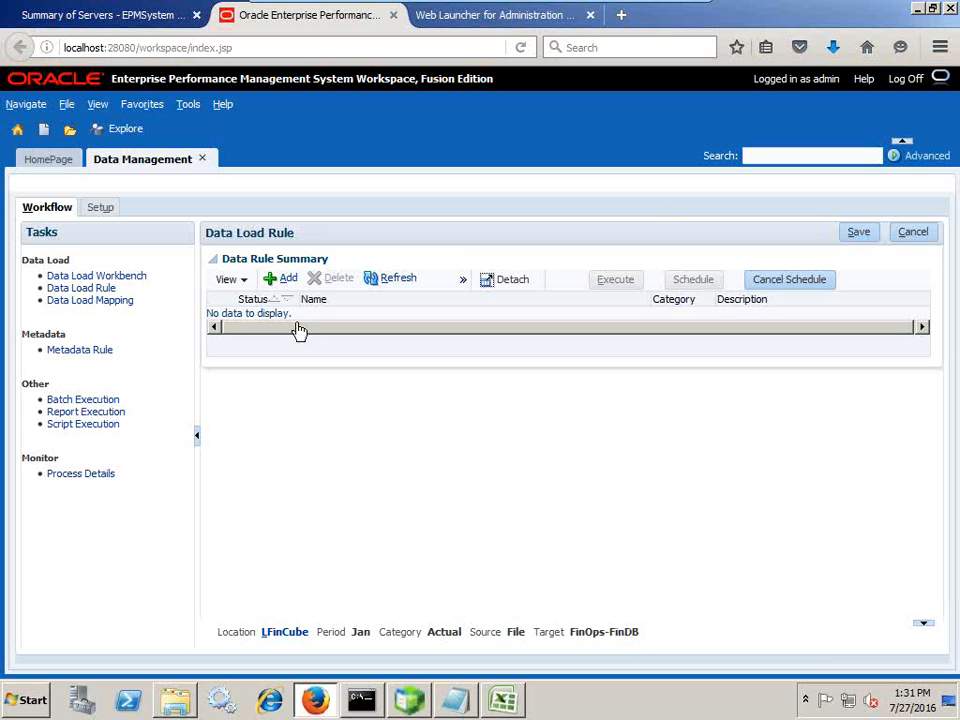
left_click(283, 278)
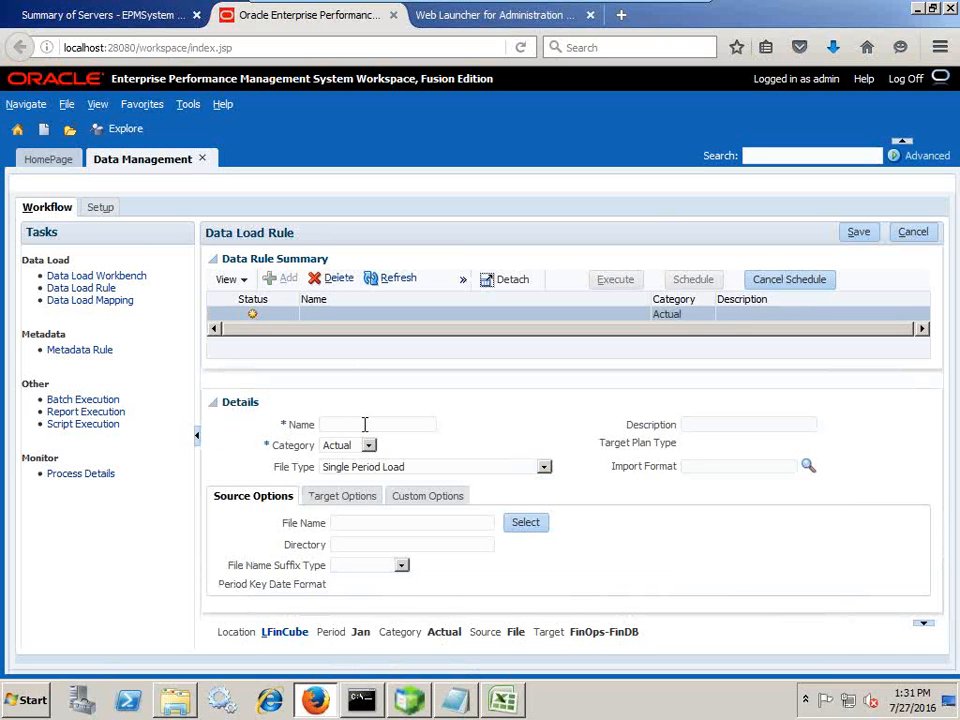
type("FinCube_Load")
left_click(515, 524)
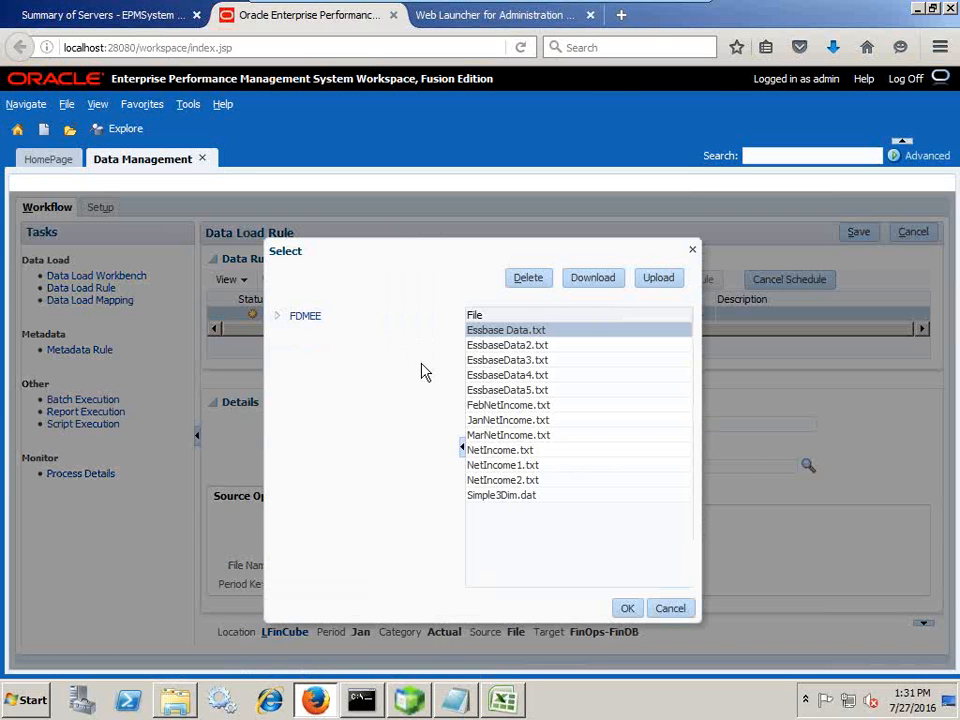
left_click(530, 455)
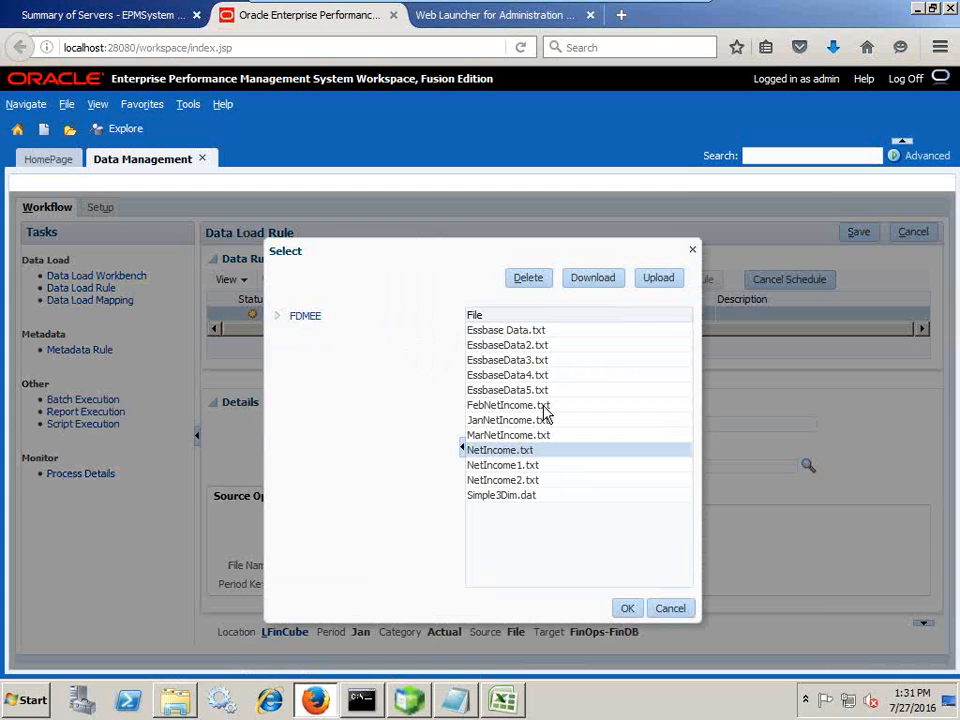
left_click(630, 612)
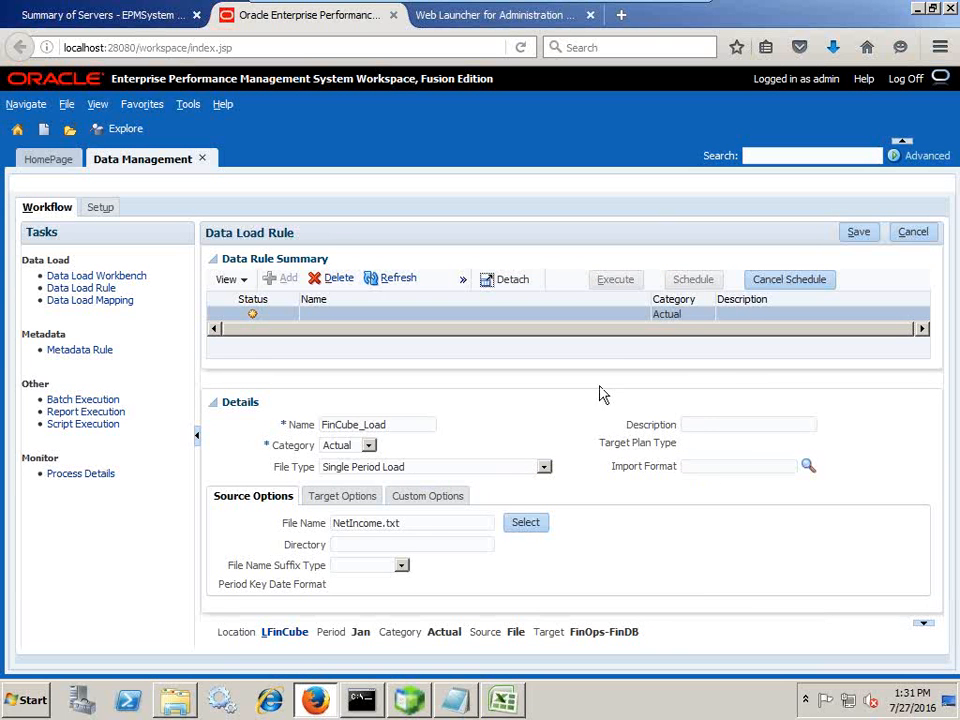
left_click(858, 232)
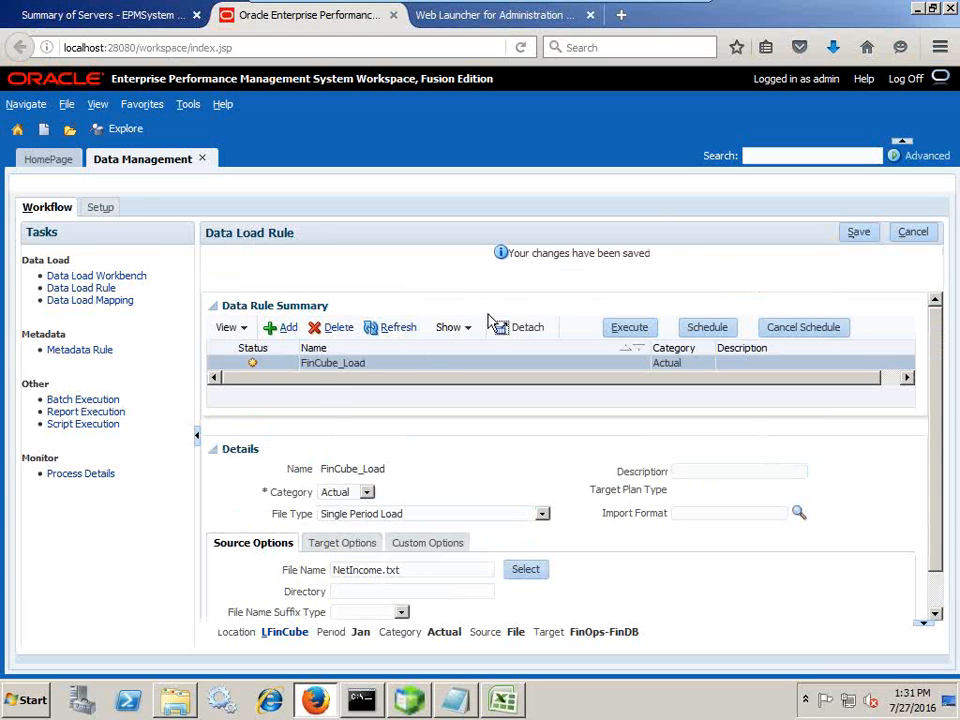
- Execute the FinCube_Load rule with import from source and export to target for Jan, using import mode Replace and export mode Store Data
left_click(630, 328)
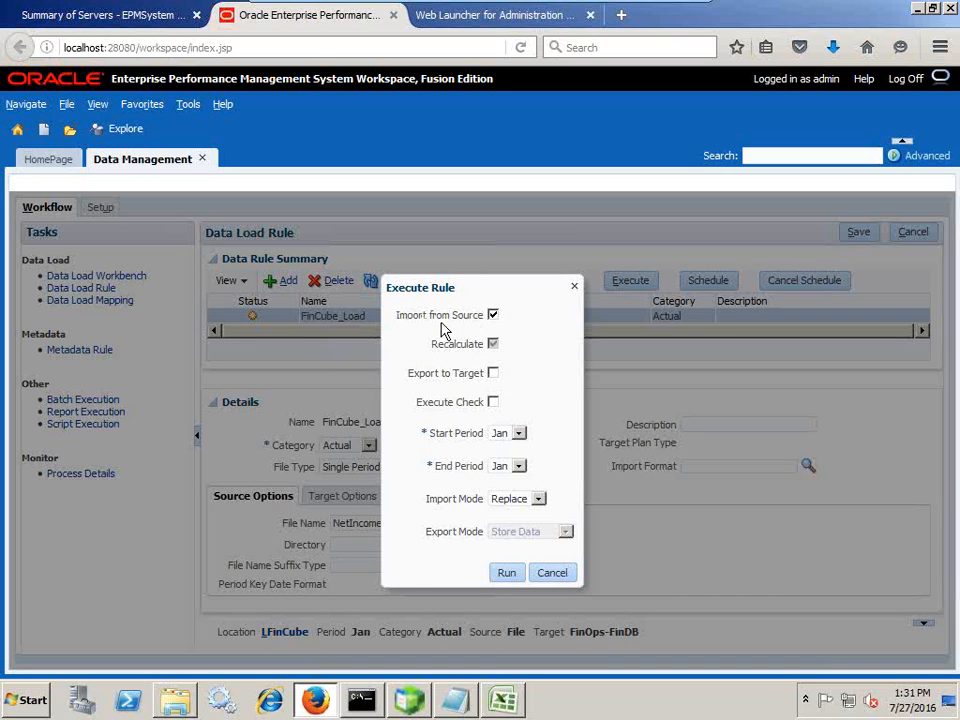
left_click(493, 374)
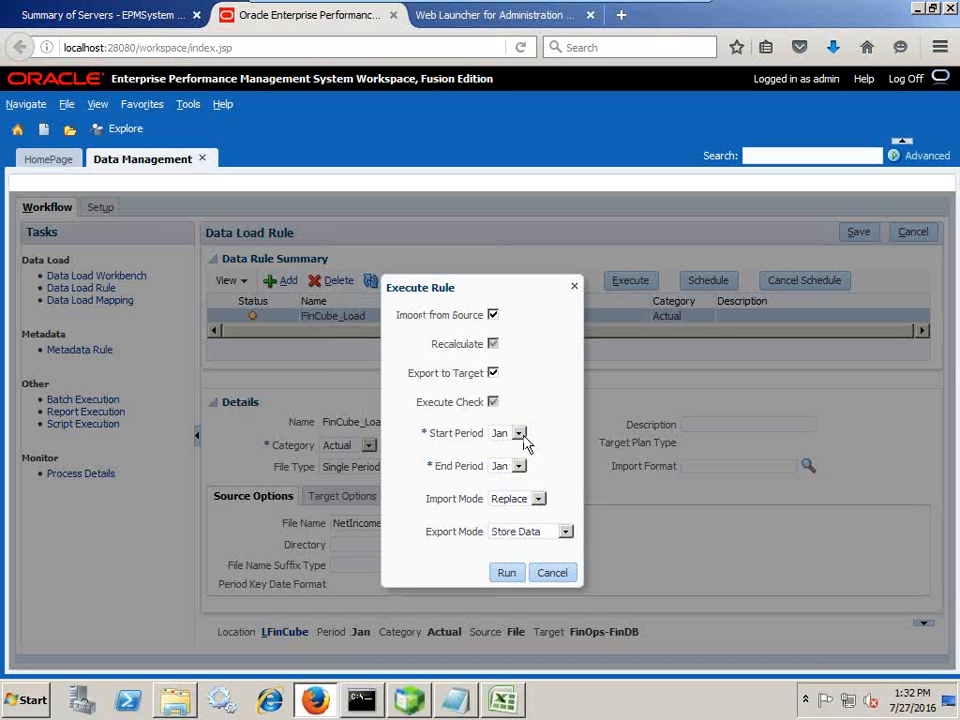
left_click(519, 503)
left_click(512, 527)
left_click(535, 541)
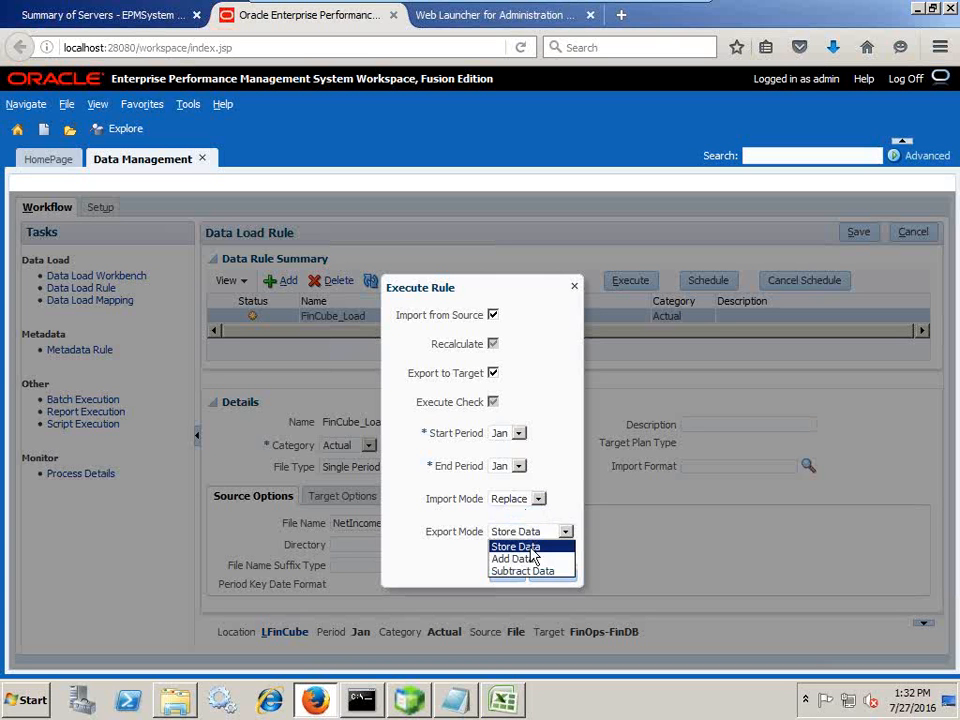
left_click(516, 548)
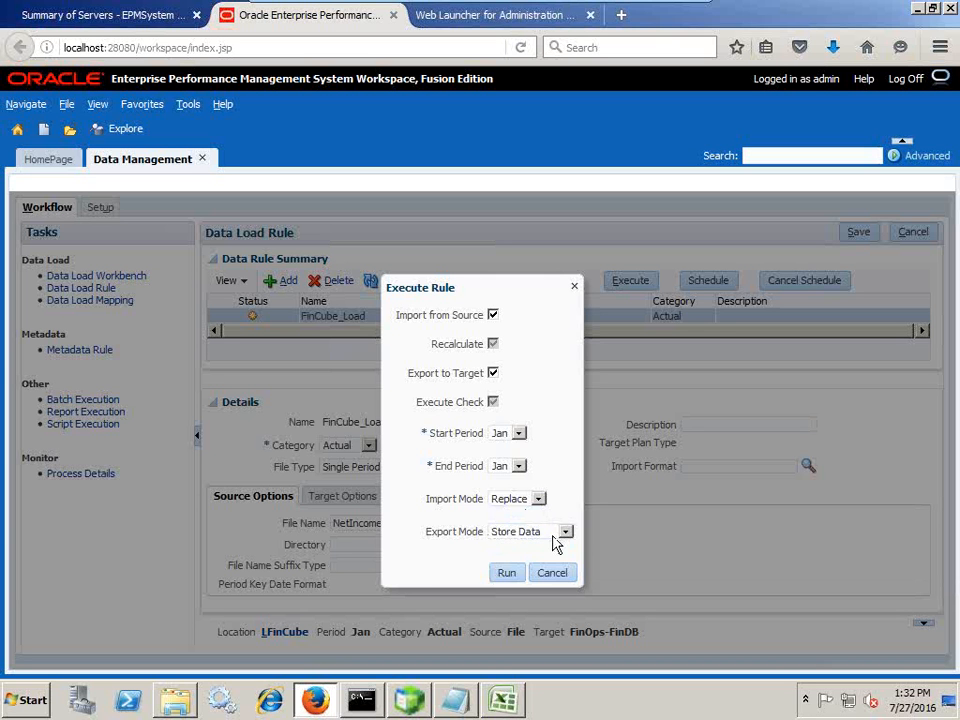
left_click(507, 573)
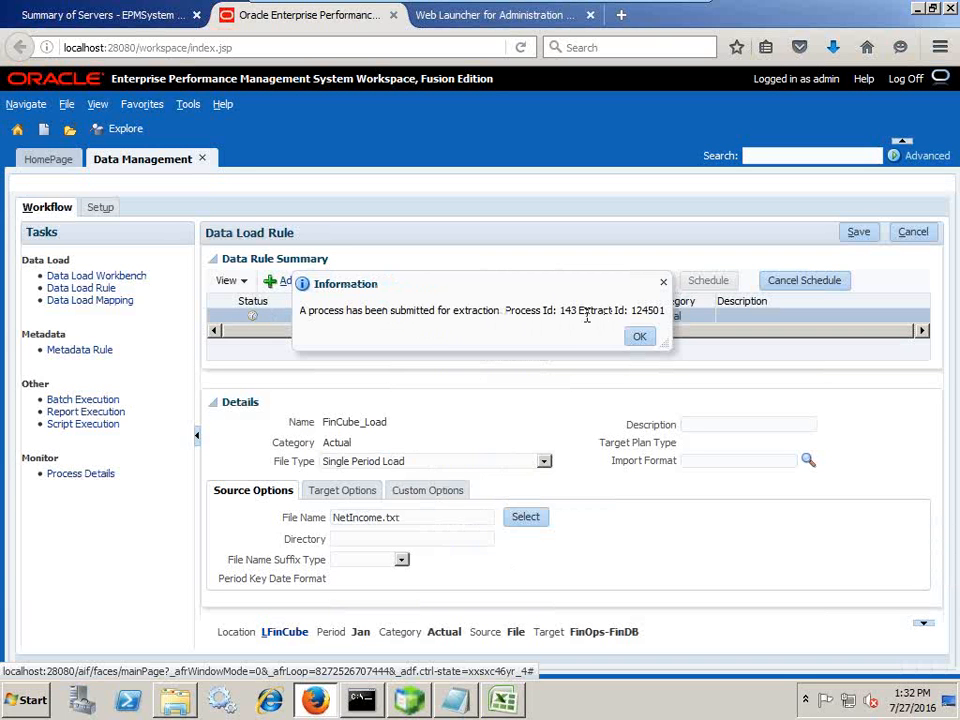
left_click(640, 338)
- Refresh the data rule summary until the load status updates and open the process details of the FinCube_Load run
left_click(398, 283)
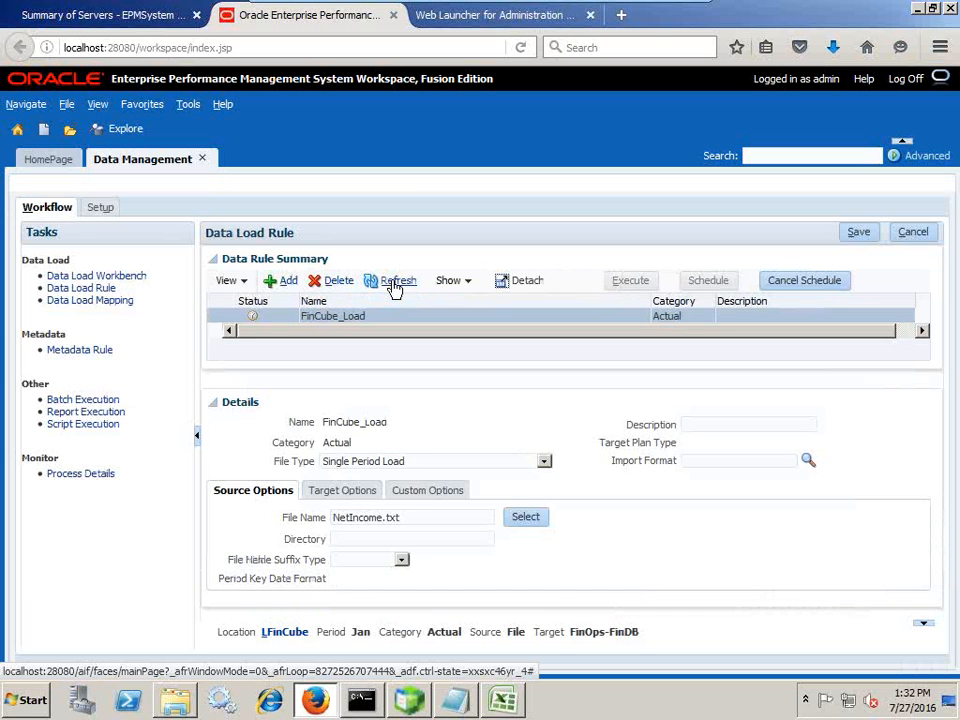
left_click(399, 287)
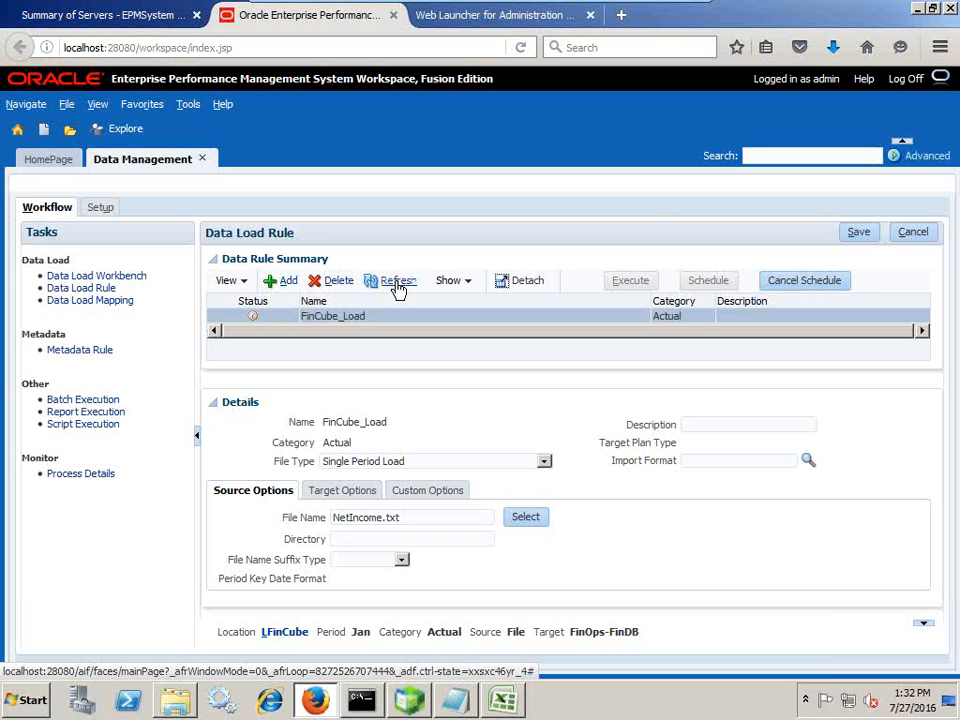
left_click(397, 284)
left_click(397, 284)
left_click(397, 287)
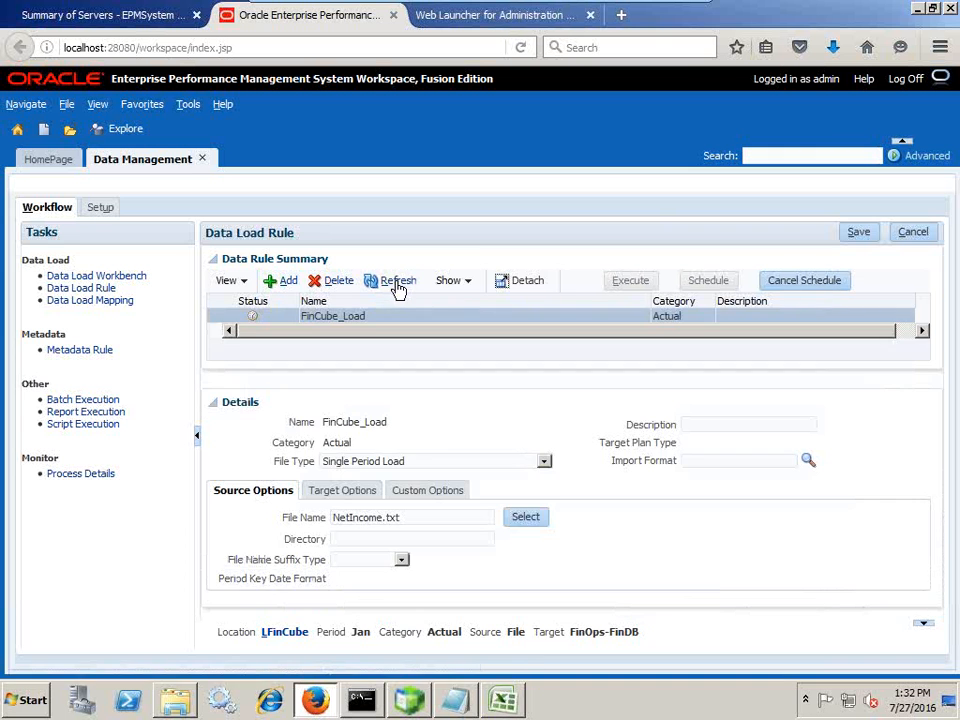
left_click(251, 317)
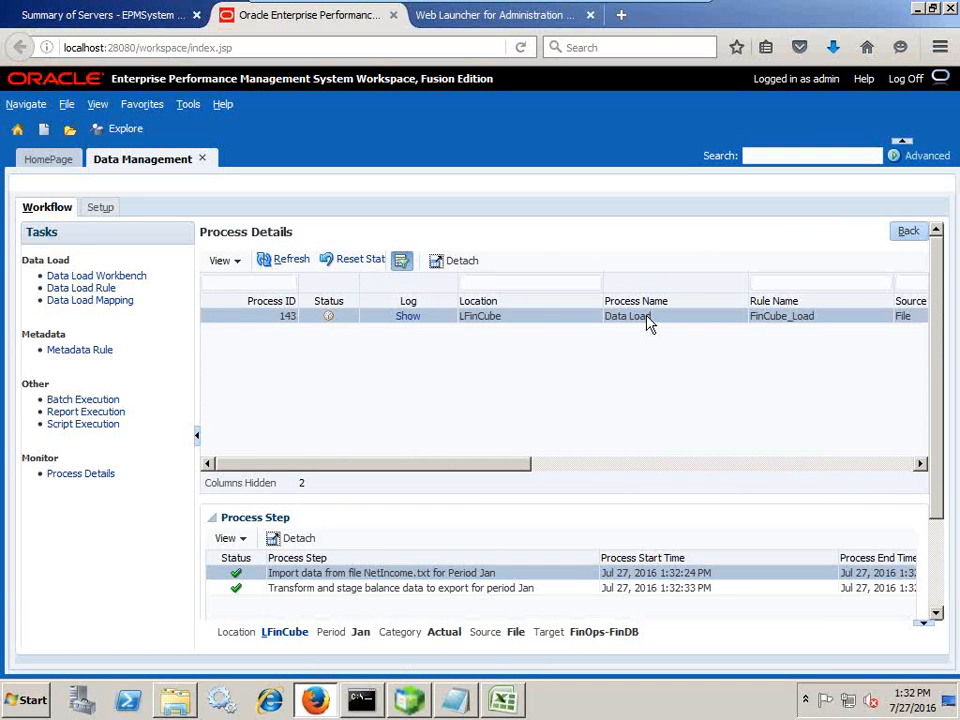
- Review the data load process log in Notepad through to its end, close it and refresh the process details
left_click(409, 318)
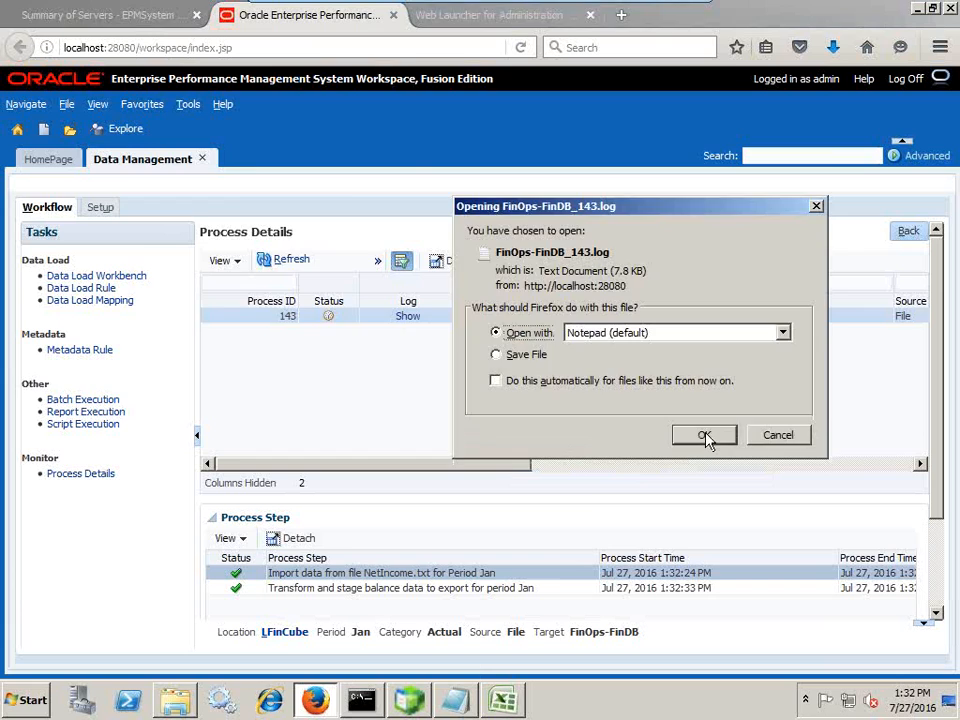
left_click(705, 436)
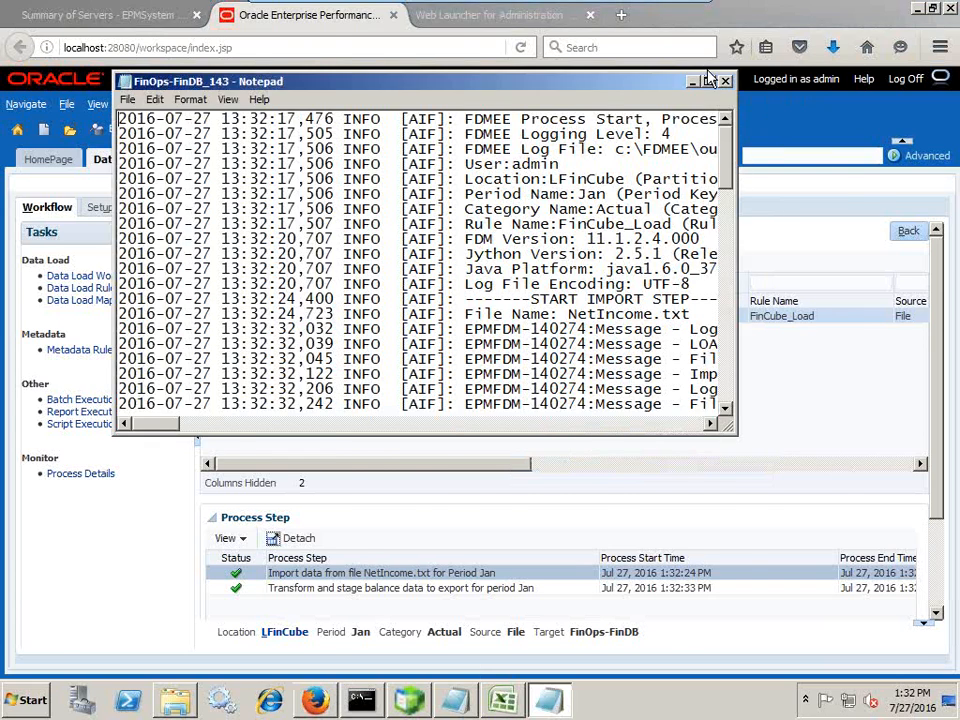
left_click(709, 80)
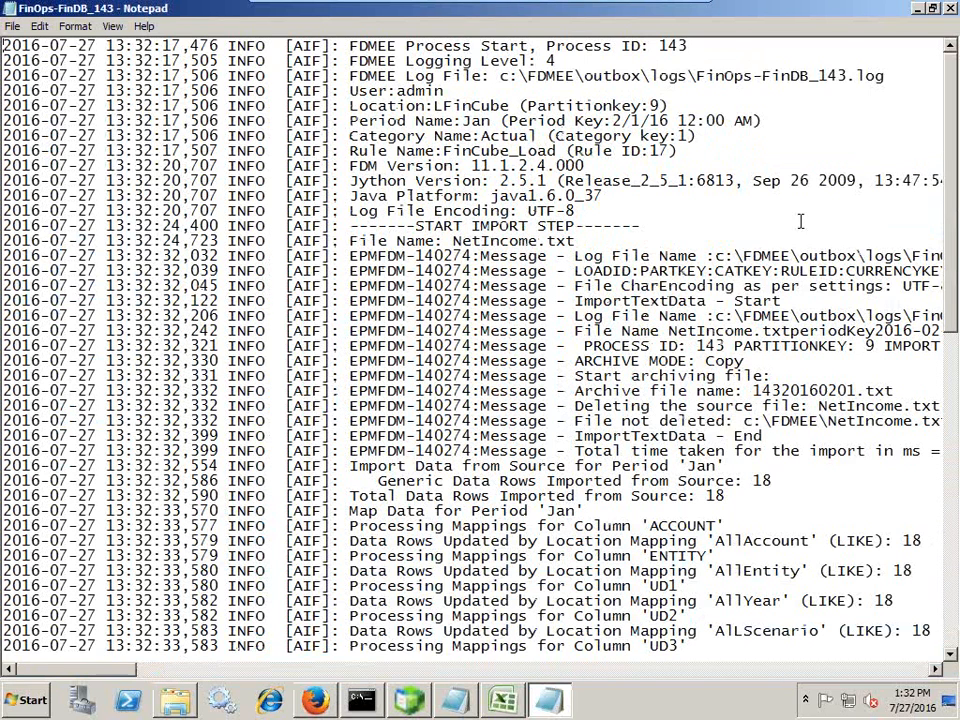
left_click_drag(10, 360, 125, 362)
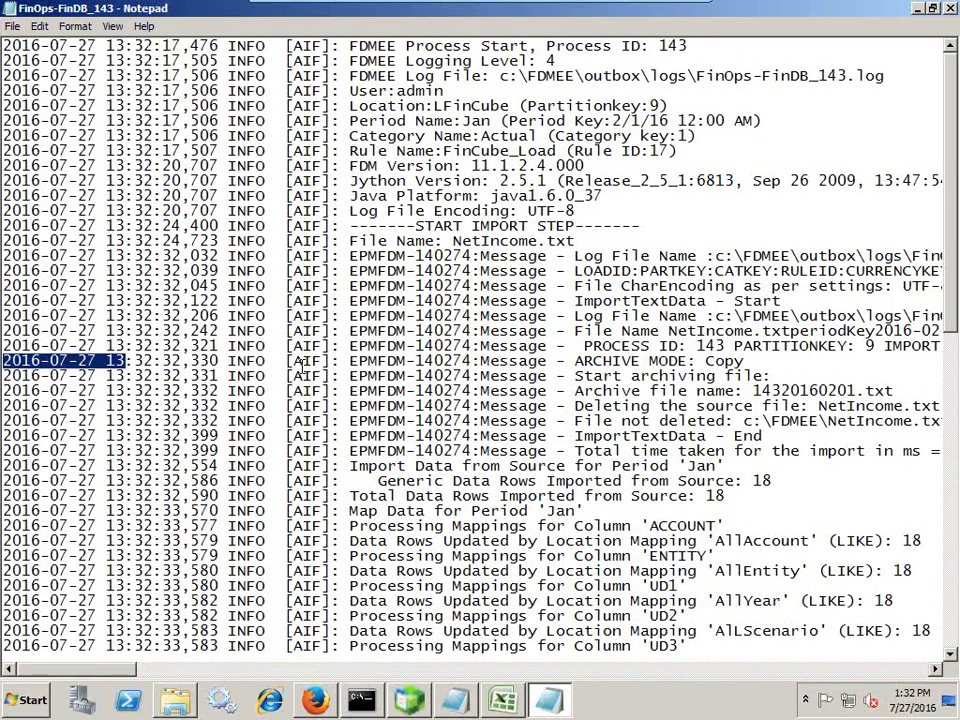
scroll(297, 405, "down", 16)
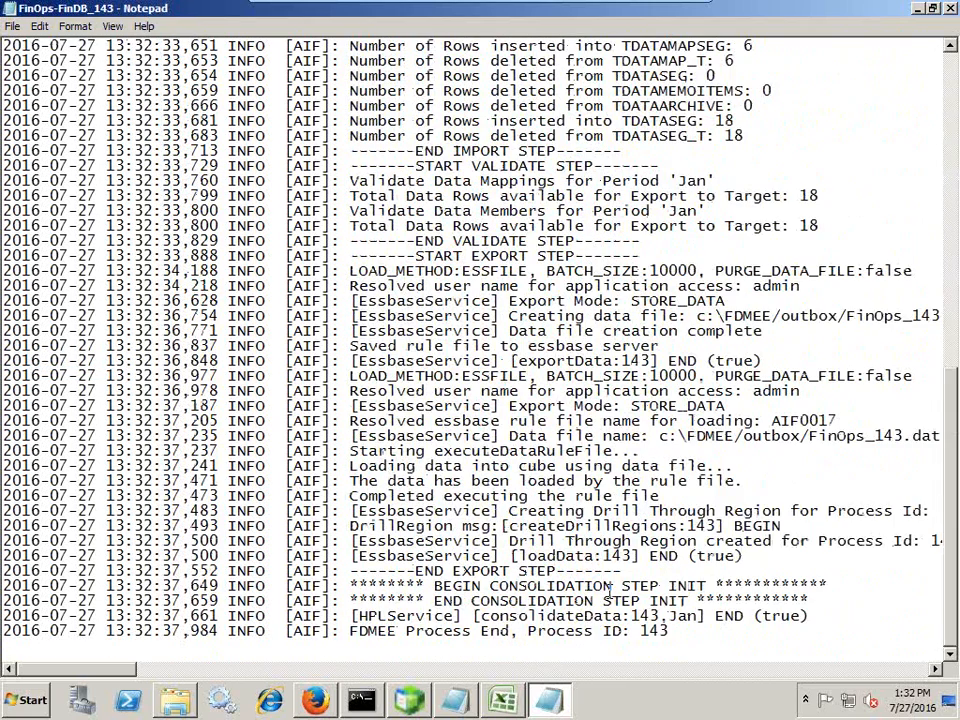
left_click_drag(695, 632, 3, 617)
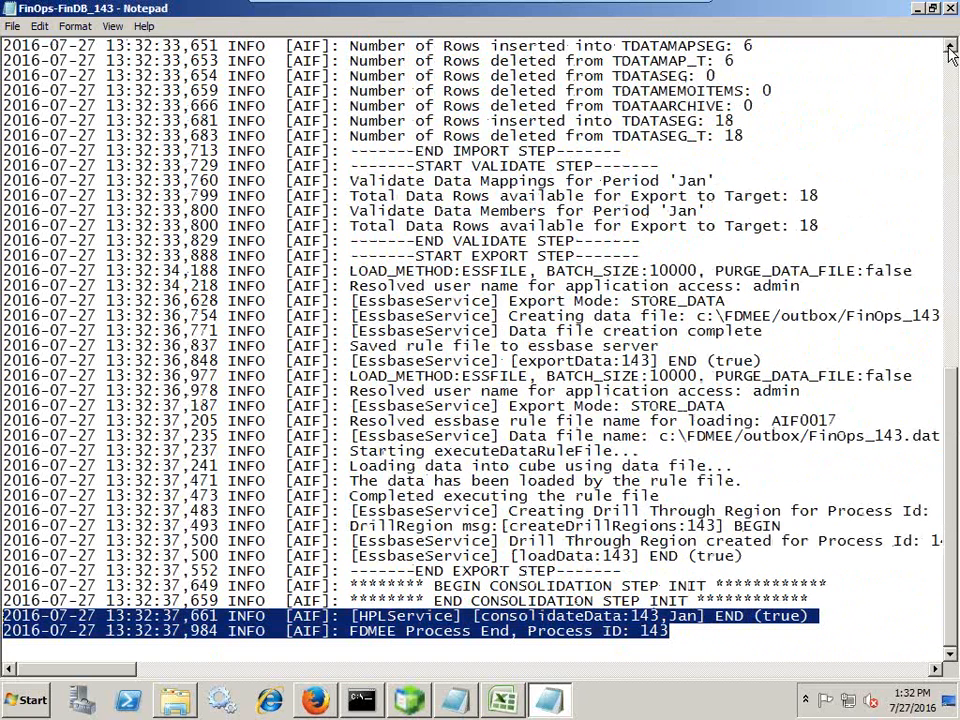
left_click(948, 8)
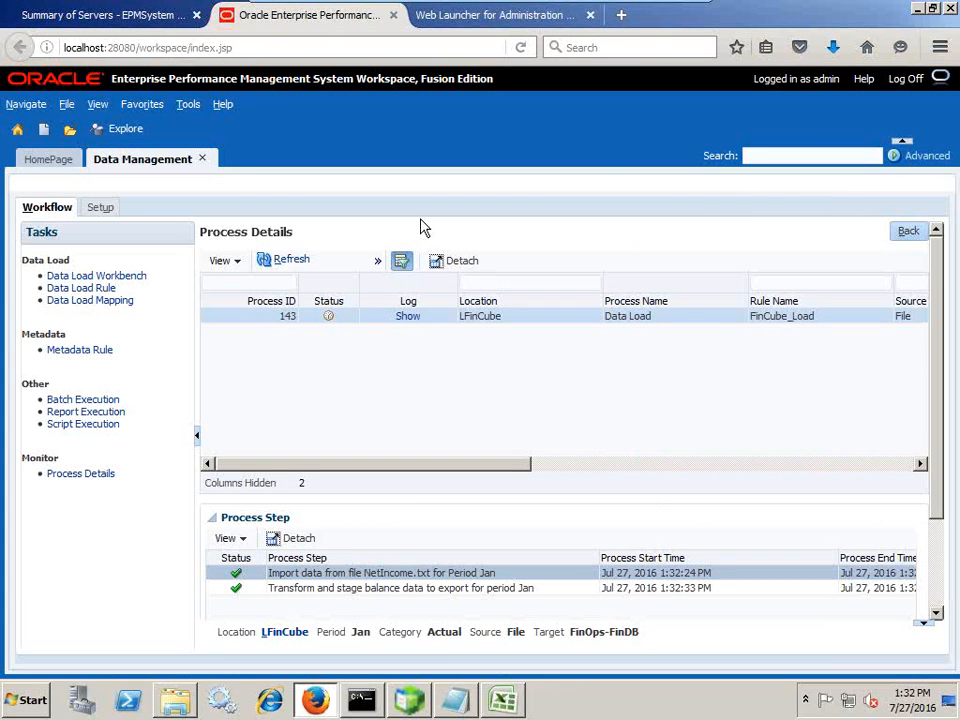
left_click(283, 260)
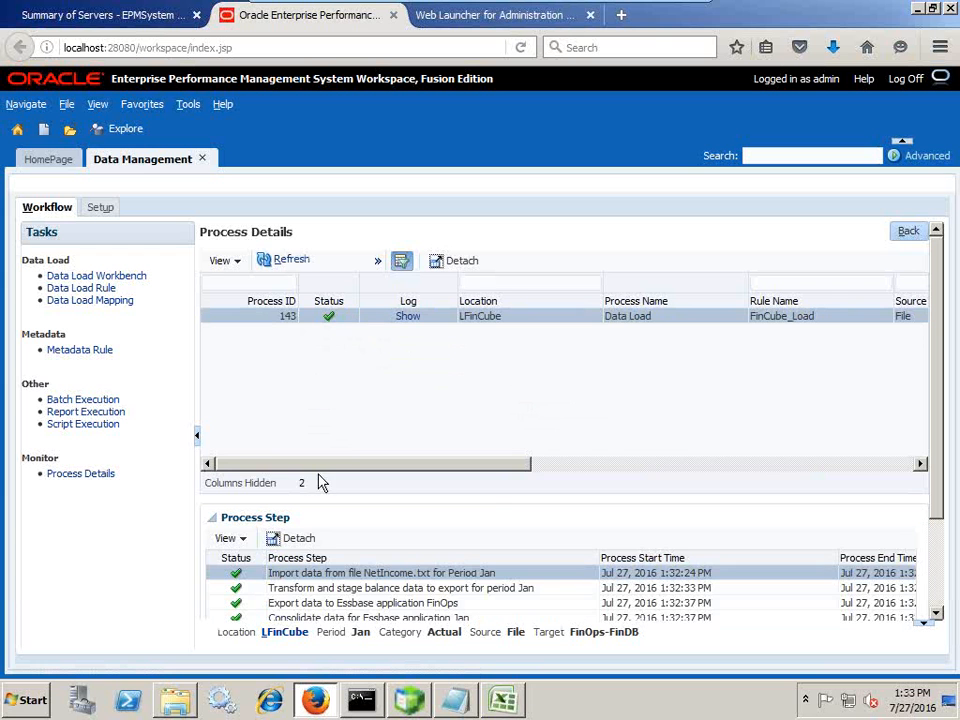
- Review the FinCube_Load results in the Data Load Workbench, checking the import, validate and export statuses and all source, target and amount columns
left_click(912, 232)
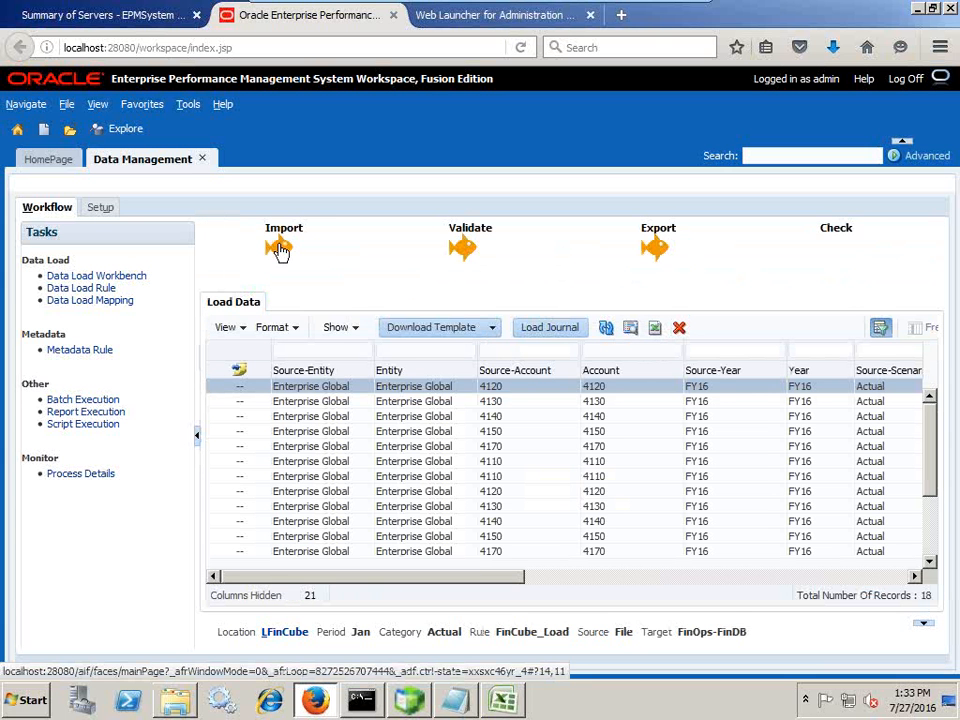
mouse_move(284, 262)
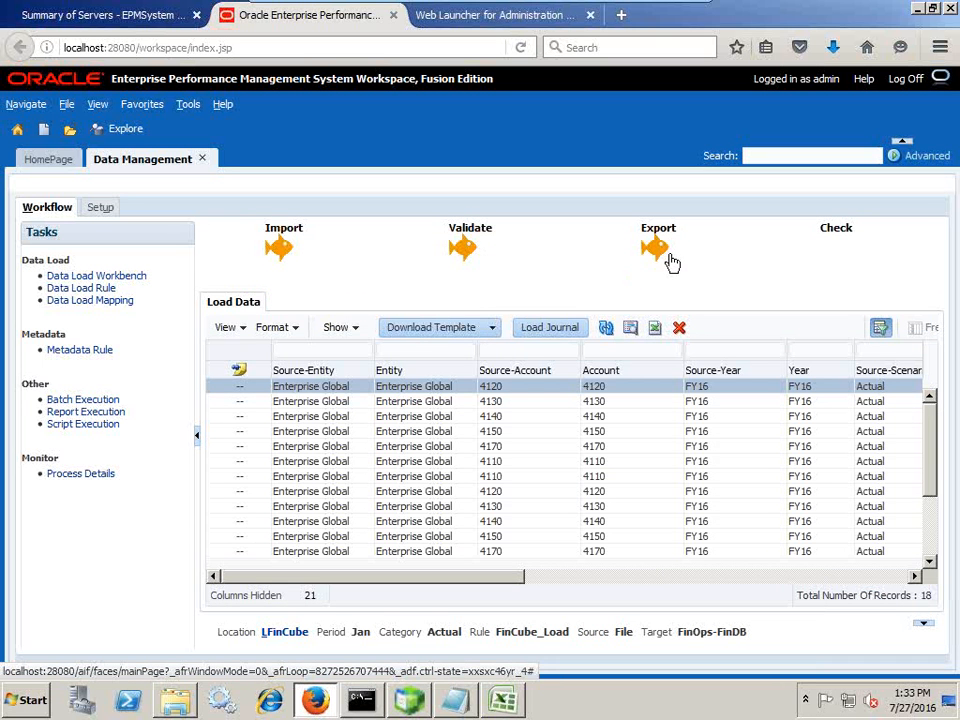
mouse_move(658, 260)
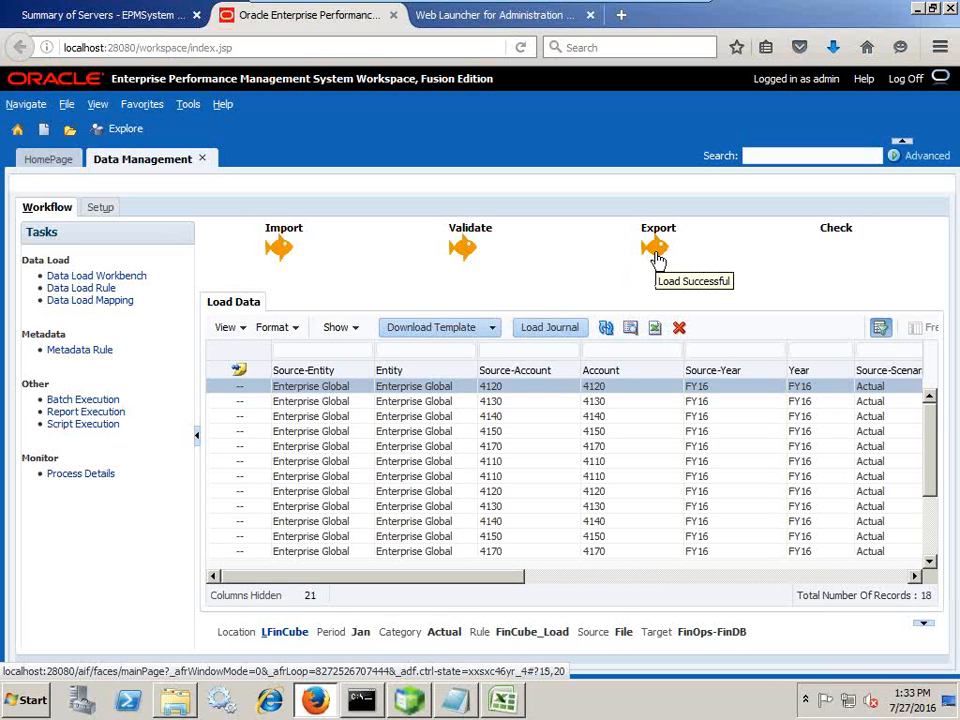
left_click_drag(407, 577, 373, 585)
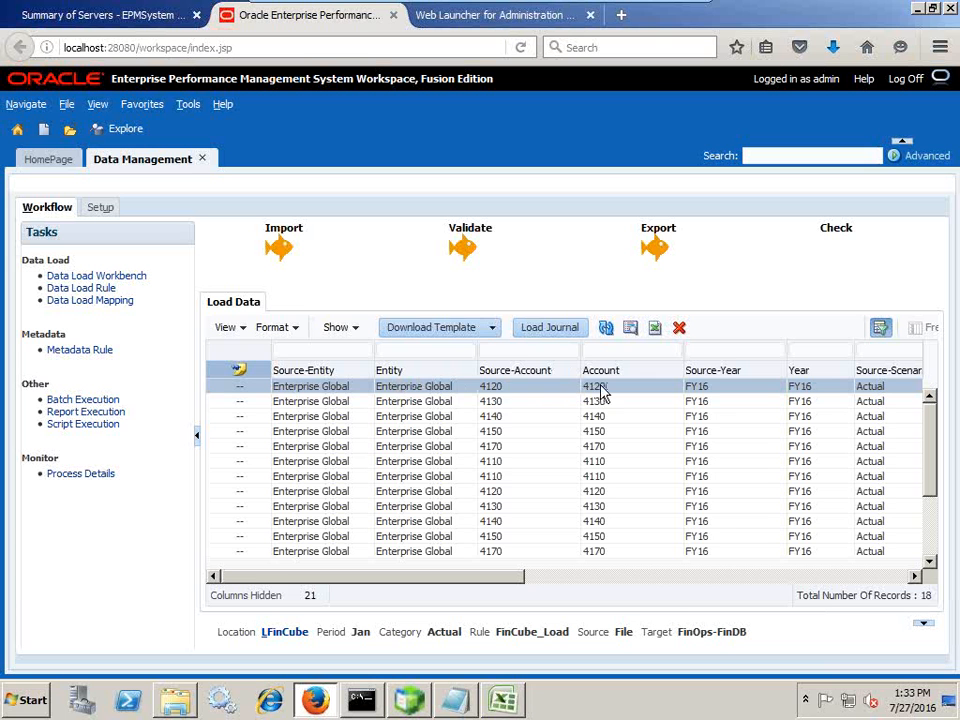
left_click_drag(478, 581, 648, 581)
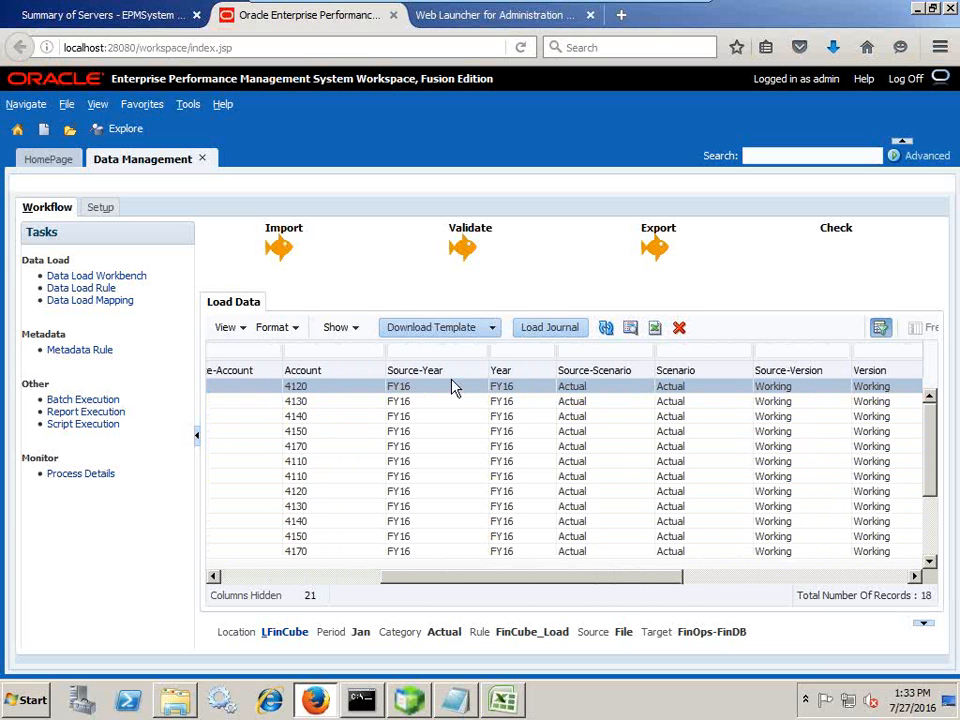
left_click_drag(651, 581, 885, 588)
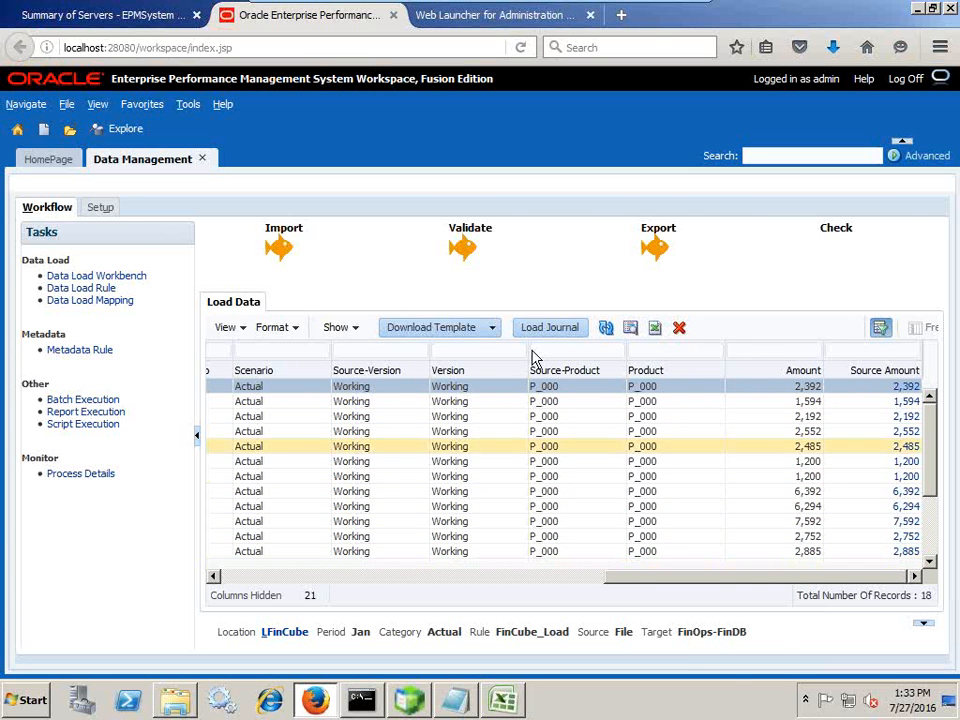
- Switch to Excel and try to start an ad hoc analysis of the FinDB database on Sheet2
left_click(503, 699)
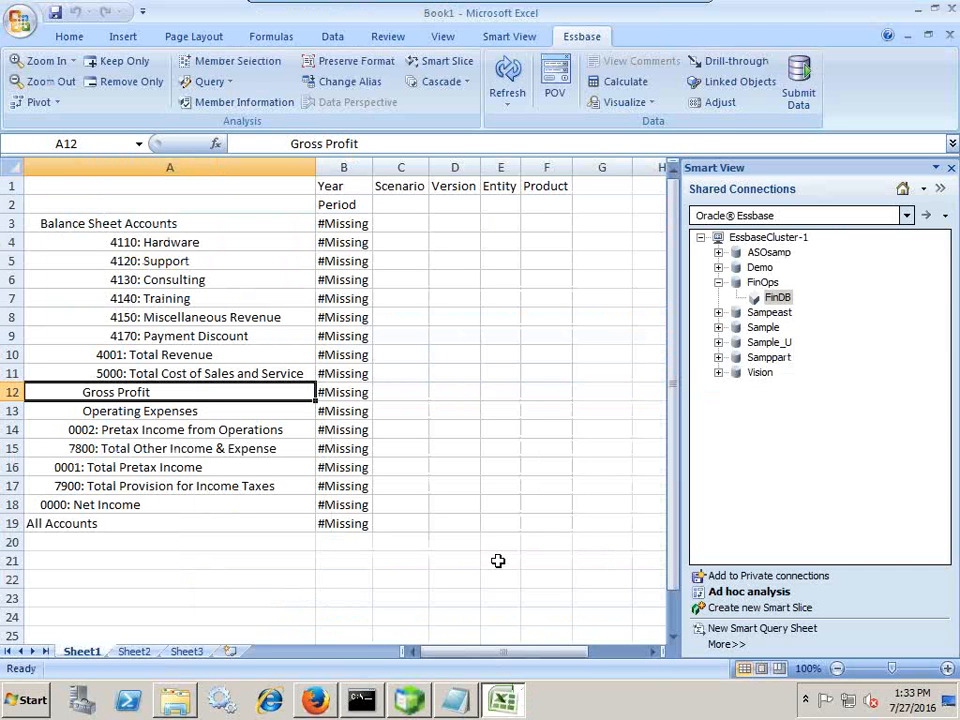
left_click(150, 650)
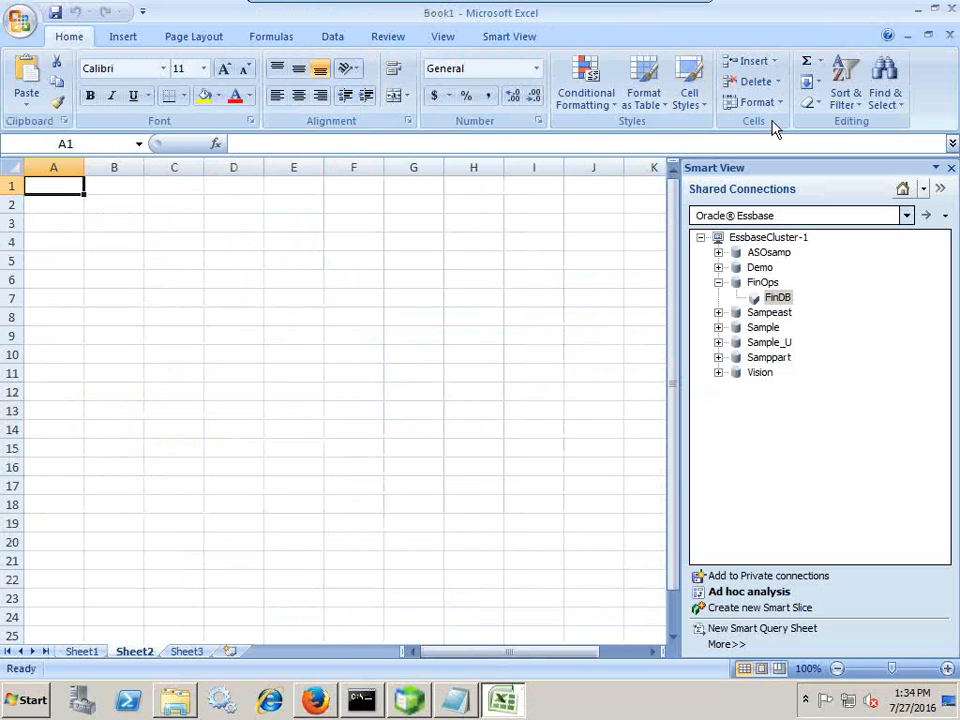
right_click(778, 299)
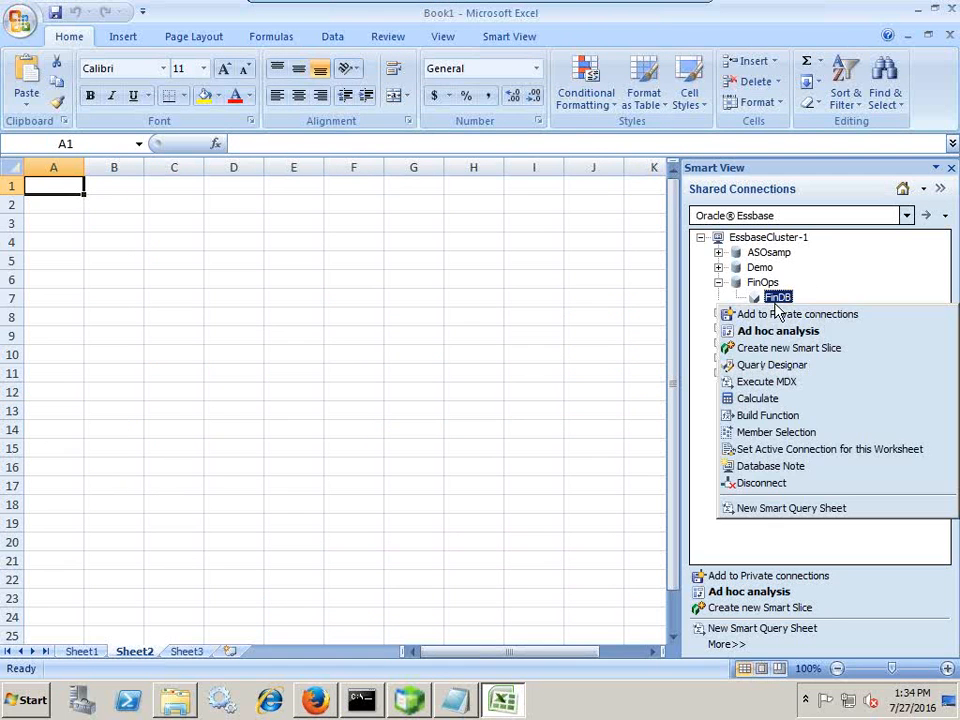
left_click(792, 331)
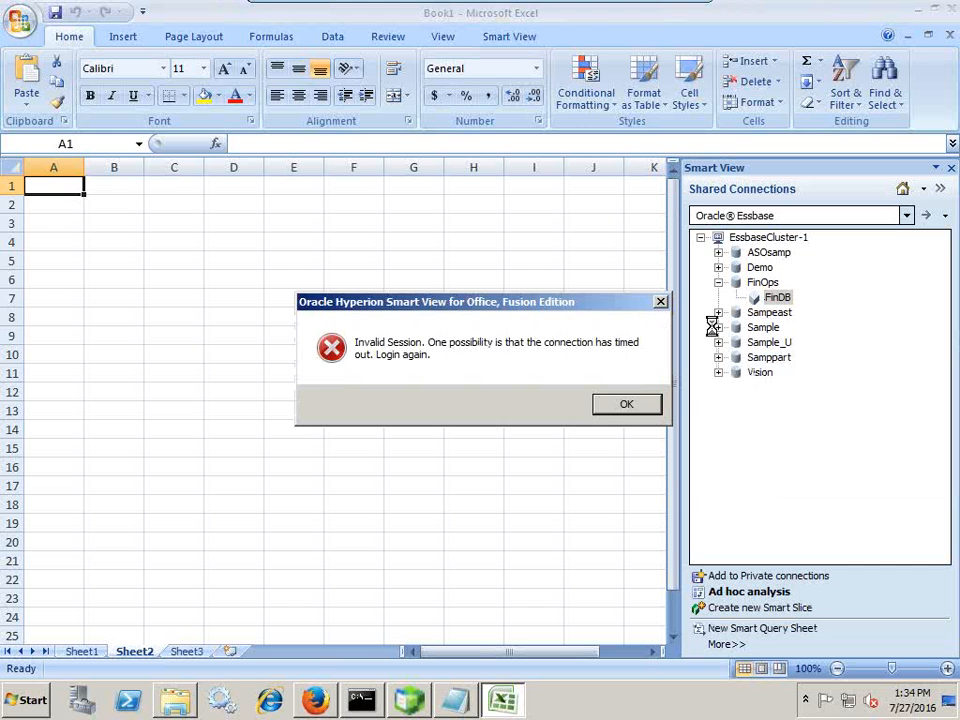
left_click(624, 406)
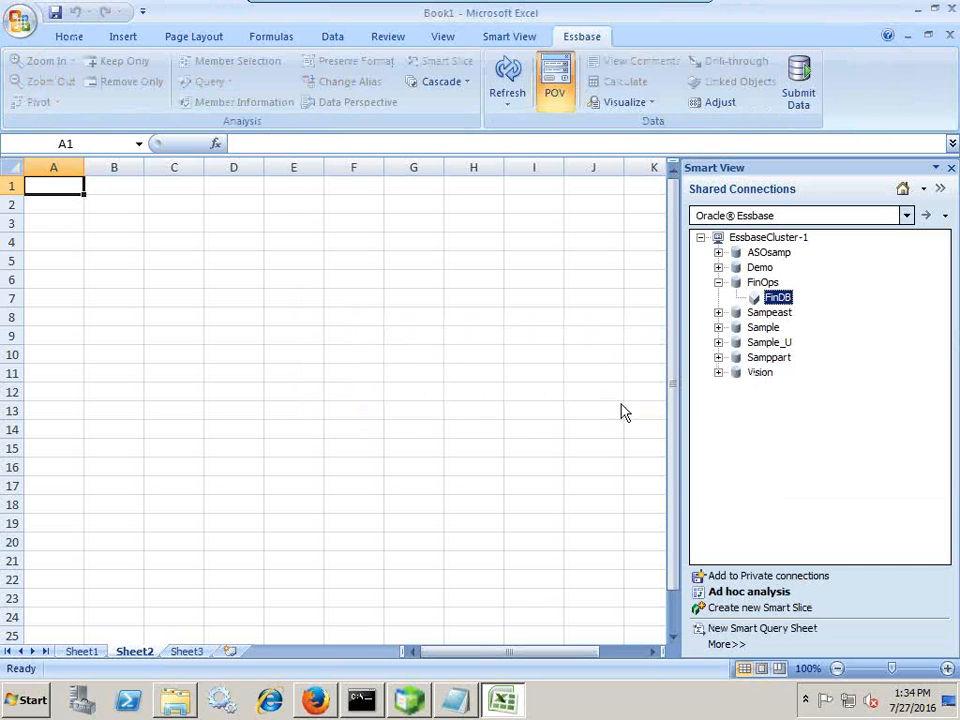
- Reopen the Smart View shared connections from the home view and sign in with the account password
left_click(925, 189)
left_click(875, 330)
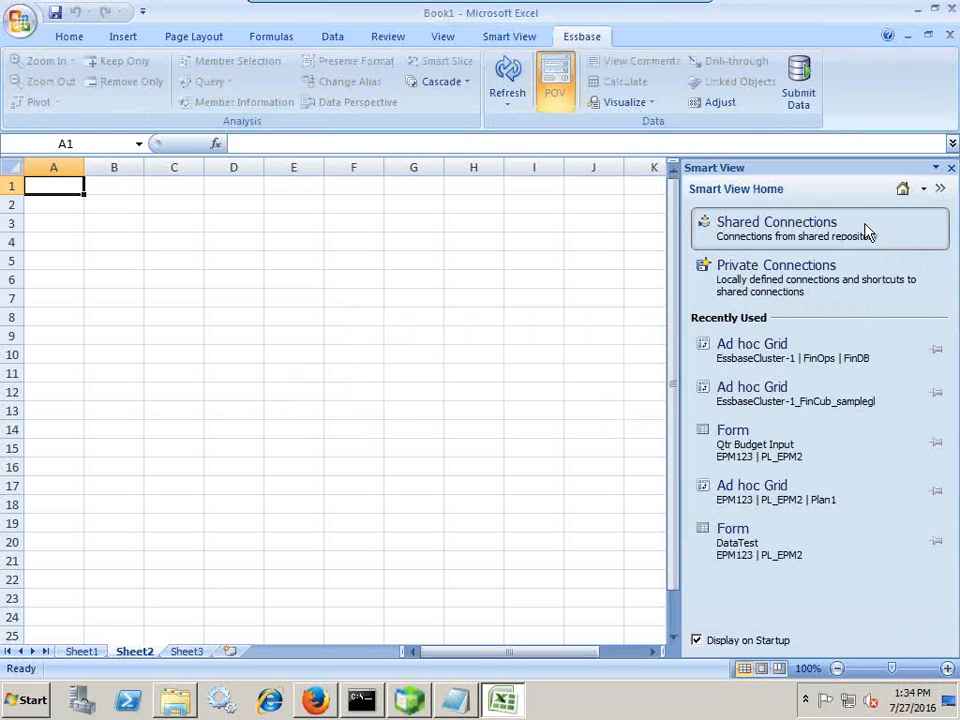
left_click(806, 230)
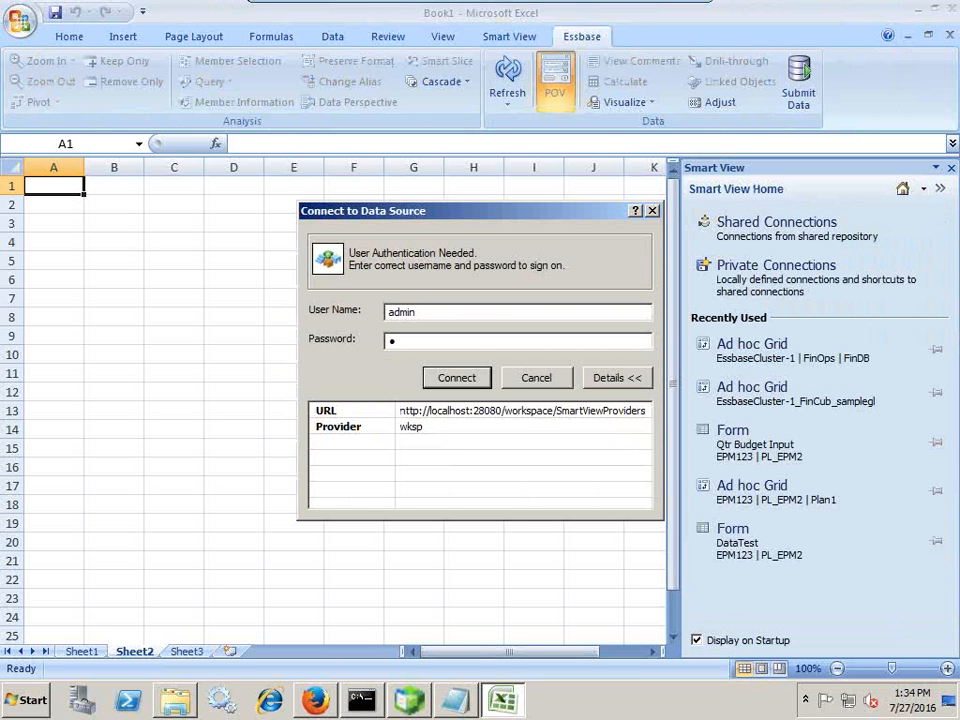
key("Return")
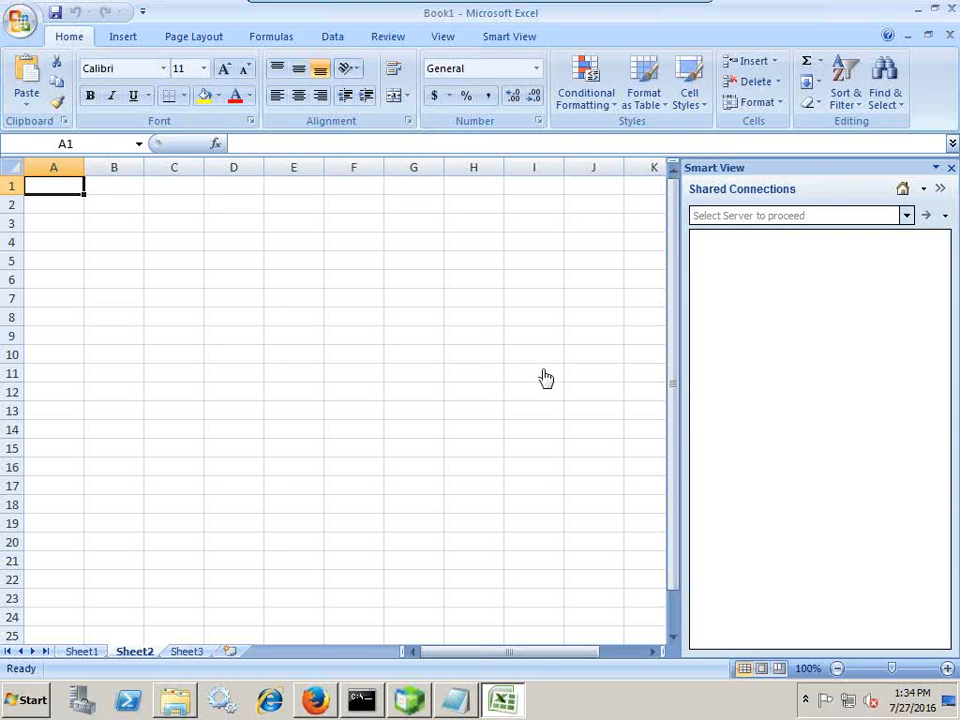
- Connect to Oracle Essbase and start an ad hoc analysis of FinDB under EssbaseCluster-1, FinOps on Sheet2
left_click(855, 216)
left_click(680, 261)
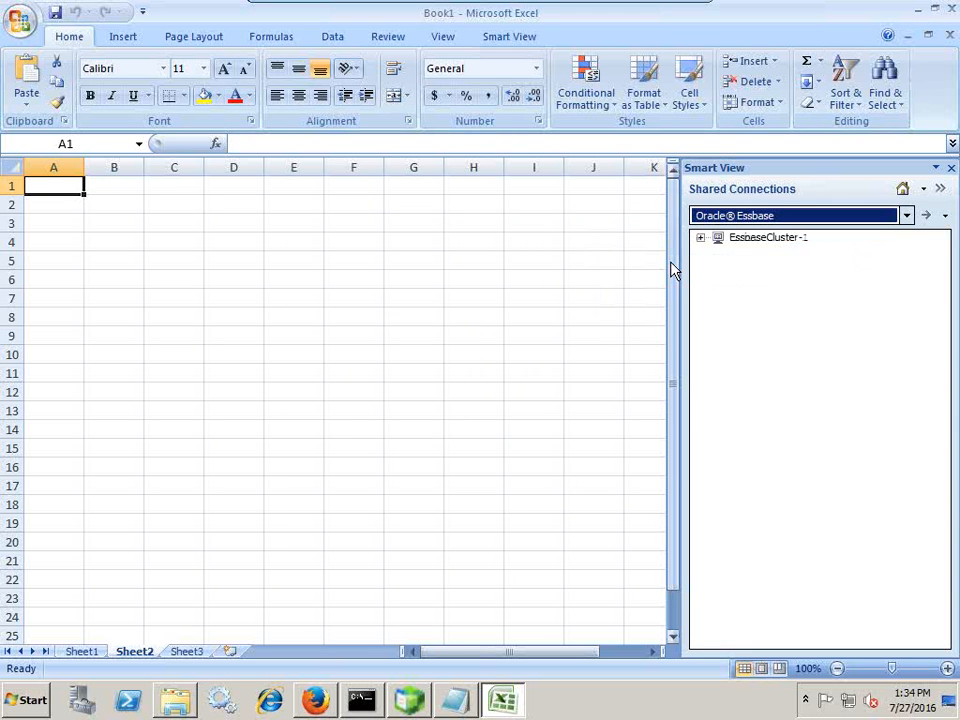
left_click(702, 238)
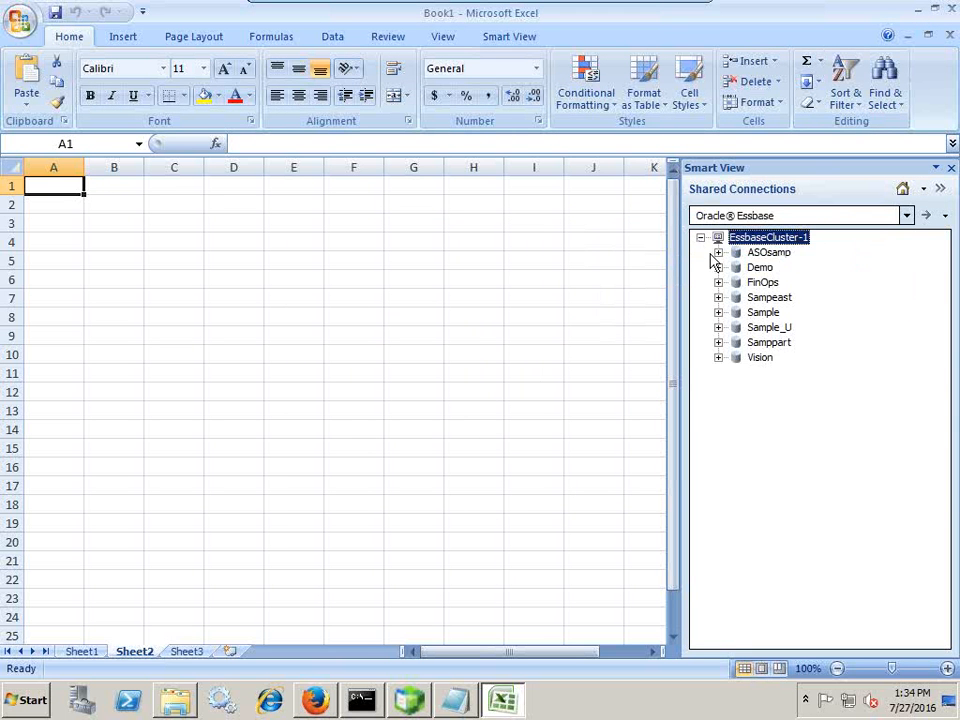
left_click(718, 282)
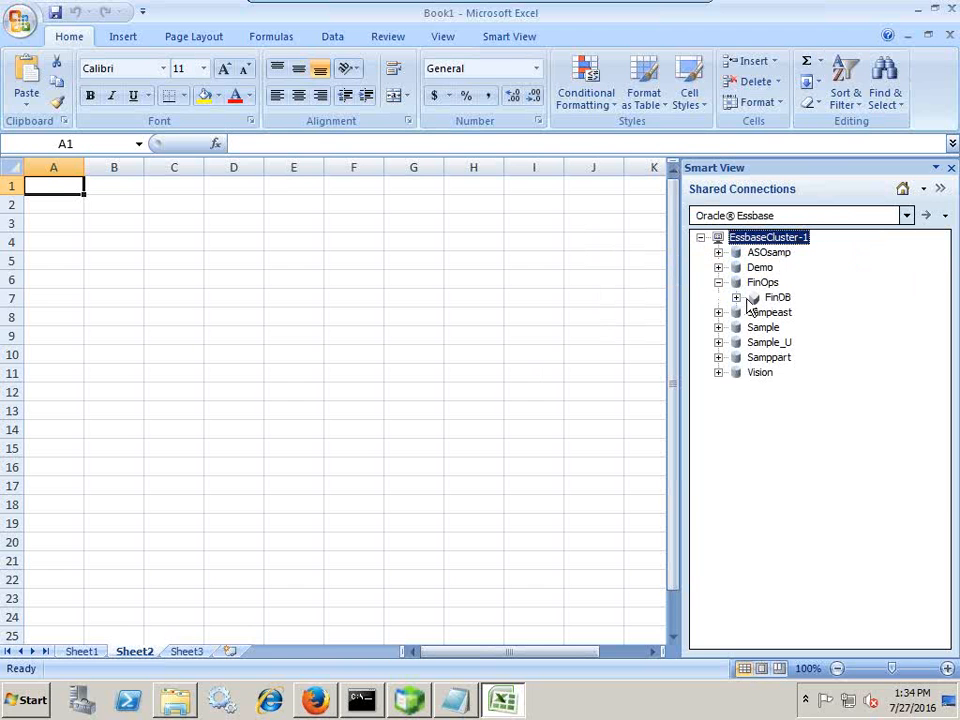
left_click(780, 299)
right_click(782, 301)
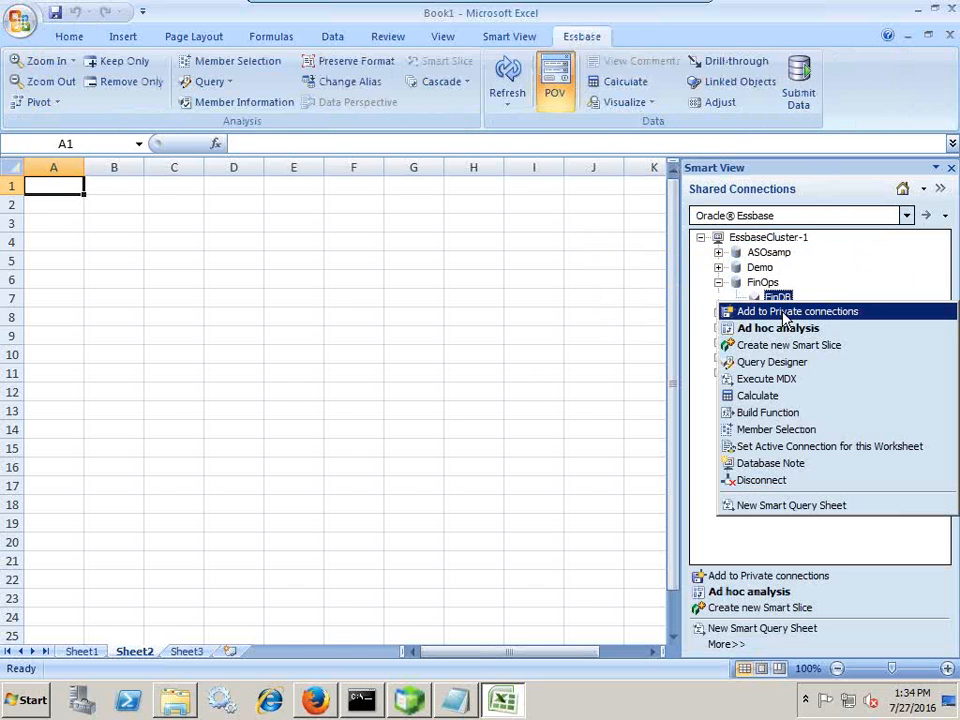
left_click(778, 328)
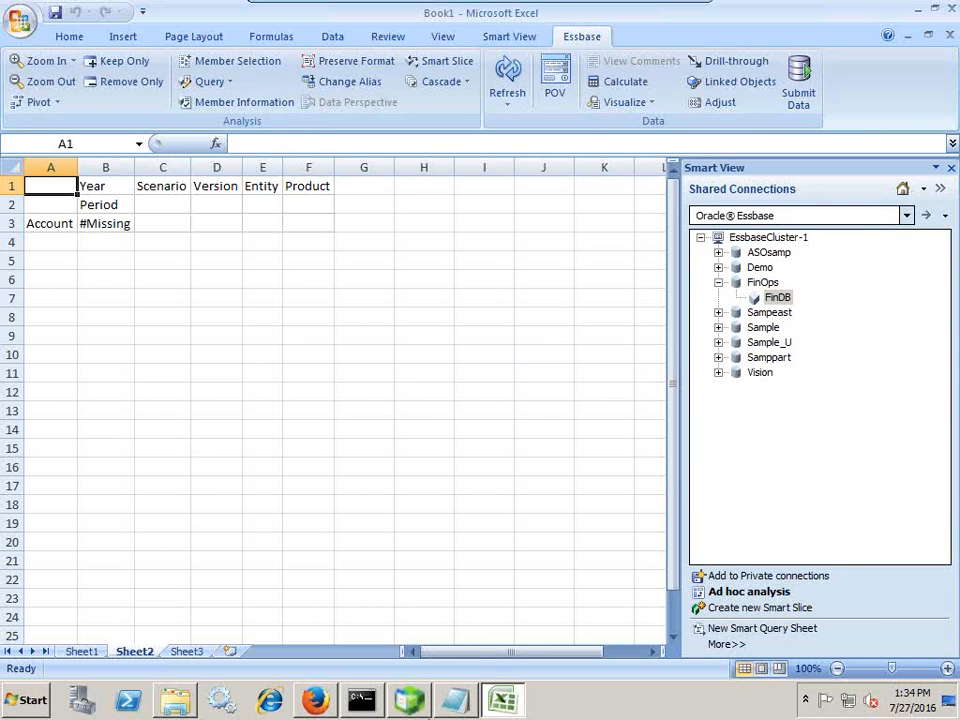
- Check the members in the NetIncome file, zoom in on Year in the ad hoc grid and keep only FY16
left_click(455, 700)
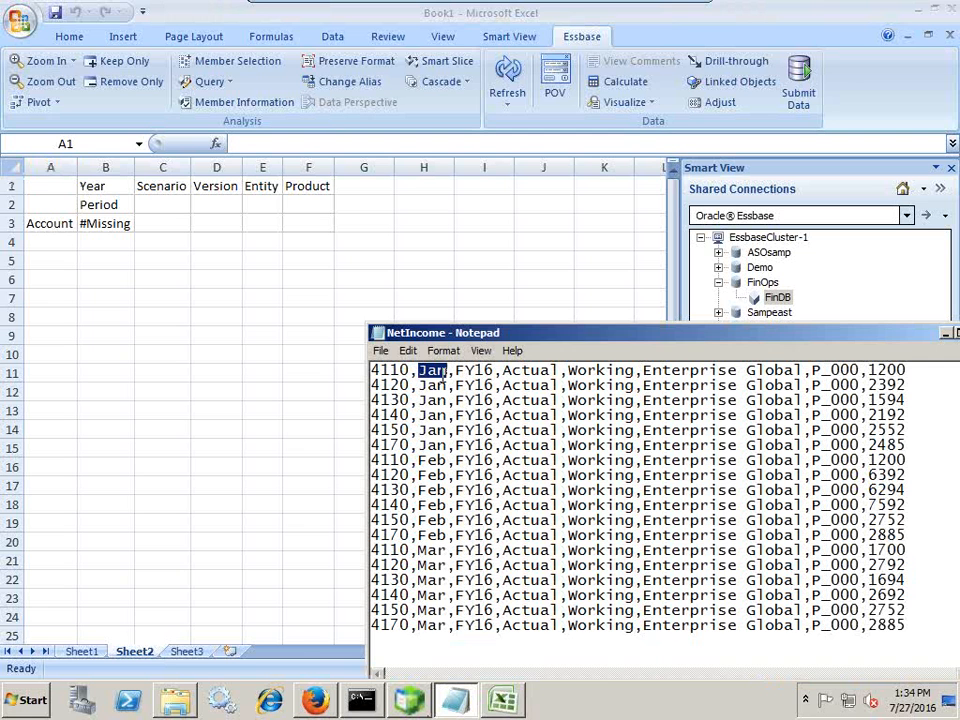
left_click(111, 189)
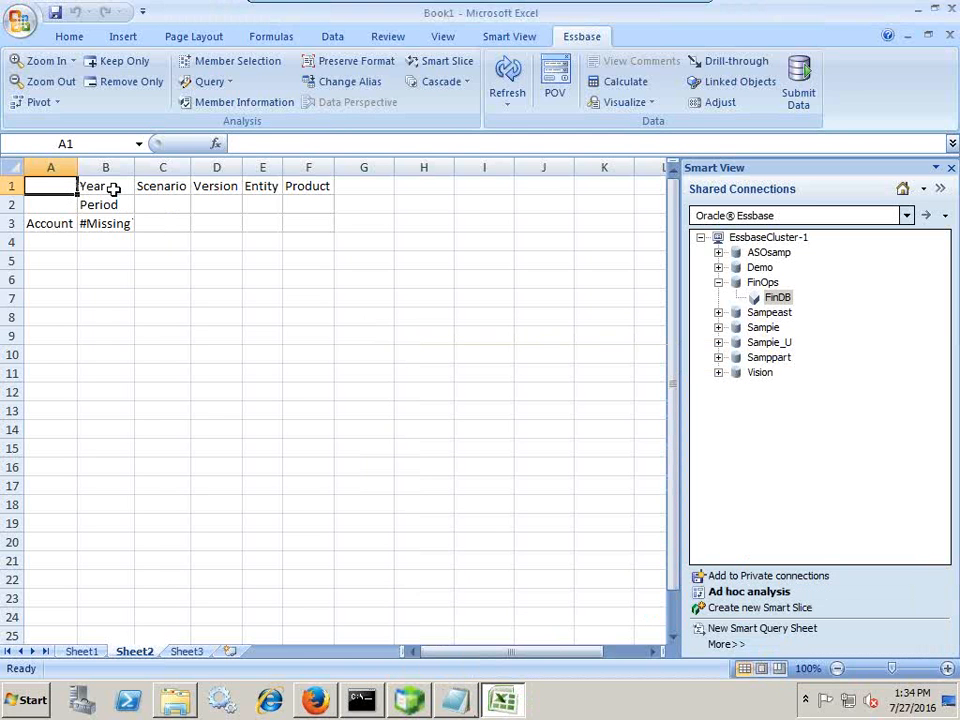
double_click(113, 186)
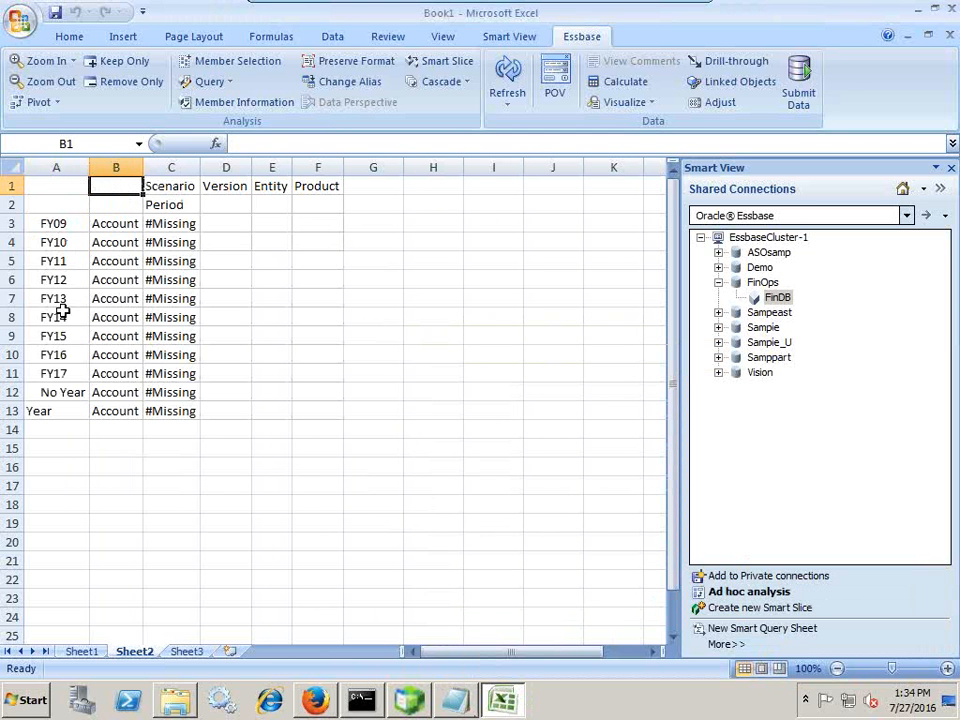
left_click(62, 354)
left_click(133, 61)
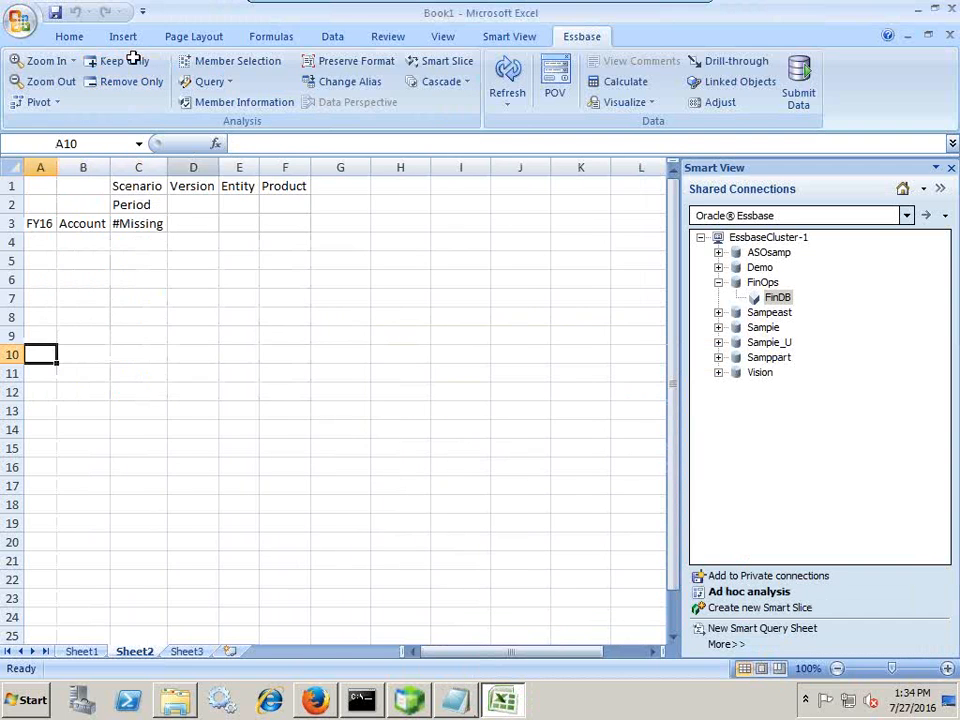
- Zoom in on Period through YearTotal and Q1 to the months and keep only Jan
double_click(146, 202)
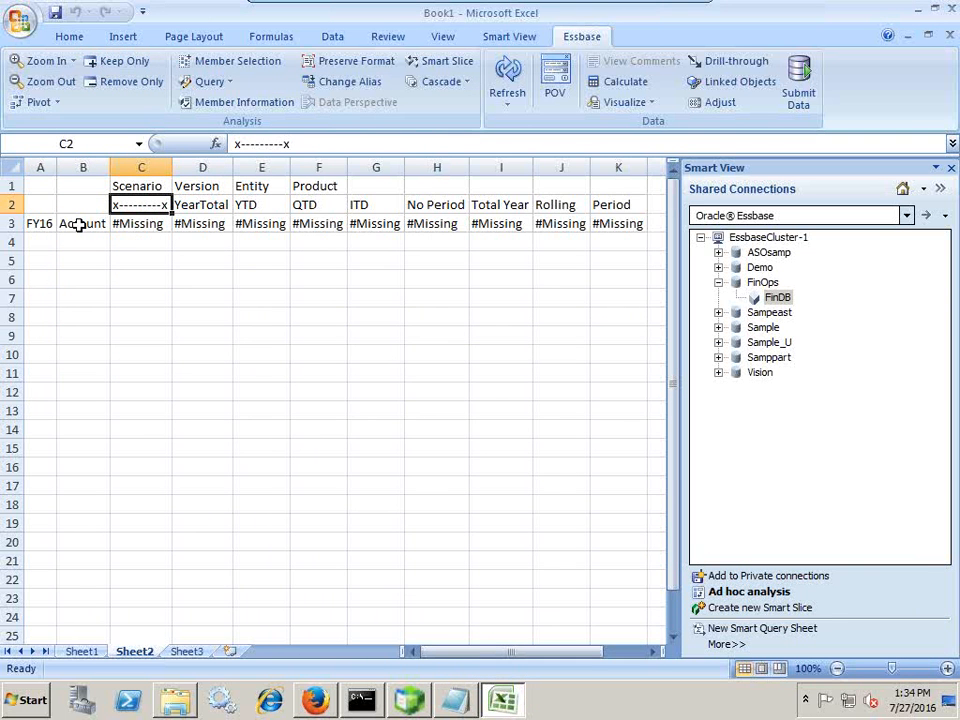
double_click(196, 204)
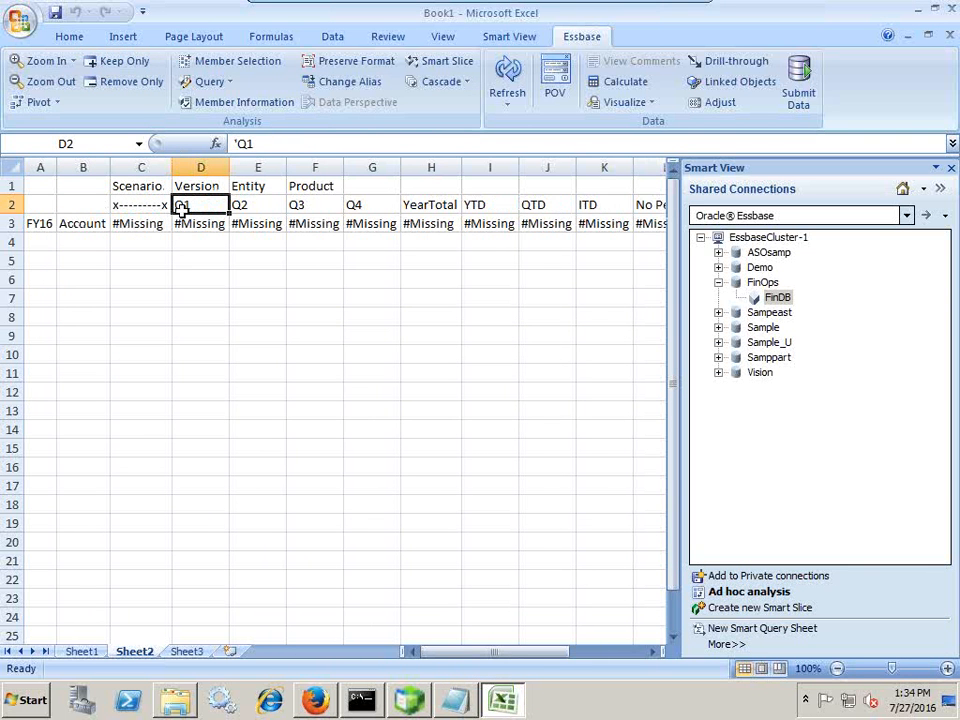
double_click(182, 206)
left_click(106, 61)
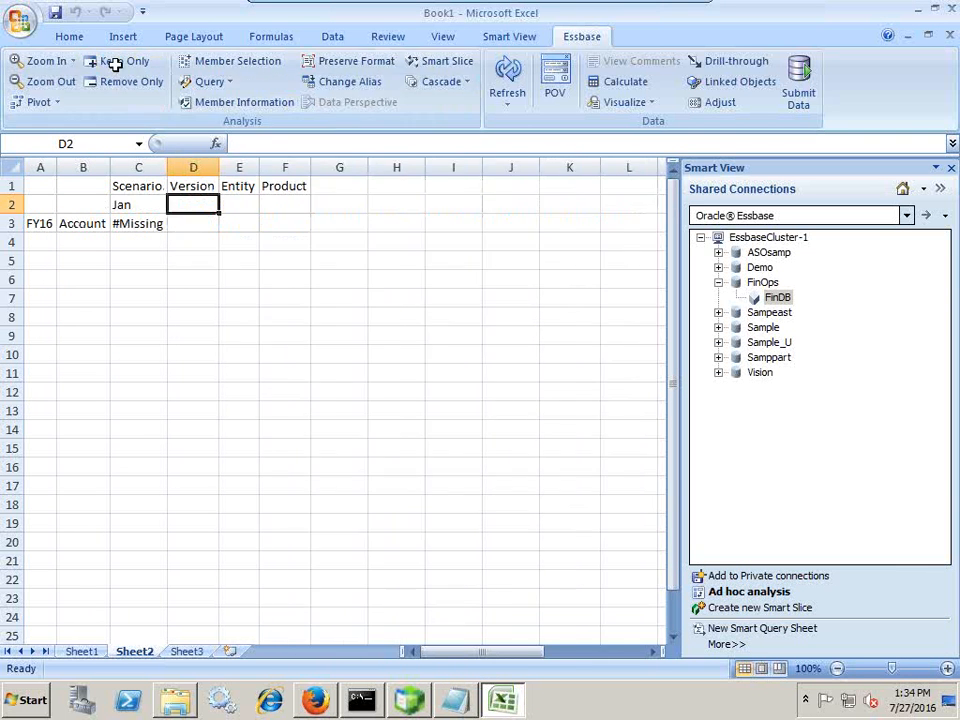
- Expand Entity into its members, check the NetIncome file and try to zoom in on Scenario
double_click(240, 187)
key("alt+Tab")
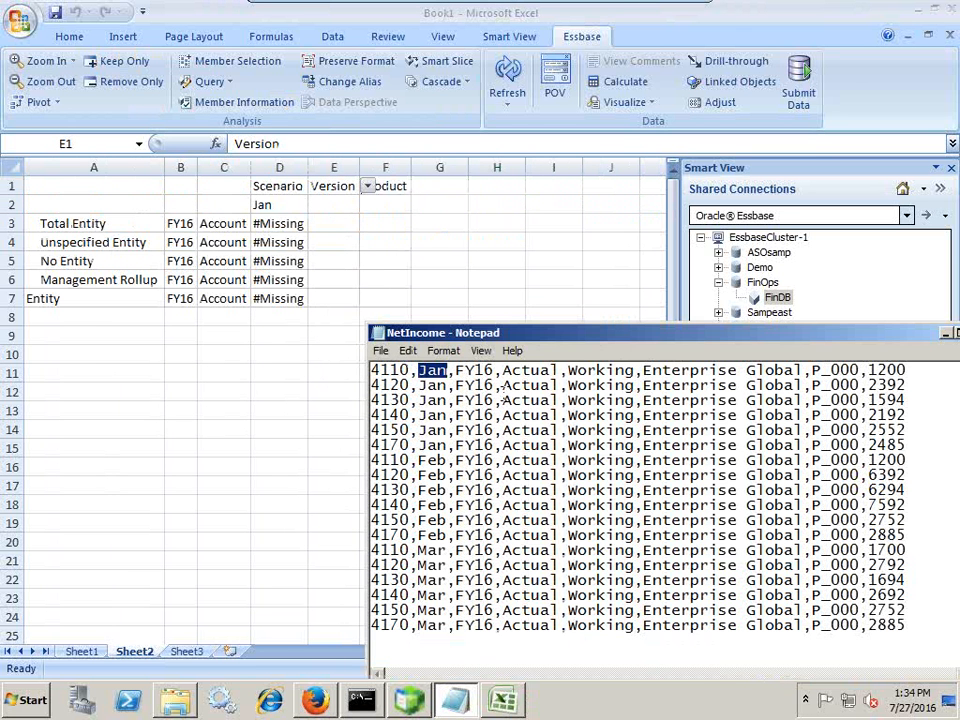
left_click(495, 372)
double_click(287, 187)
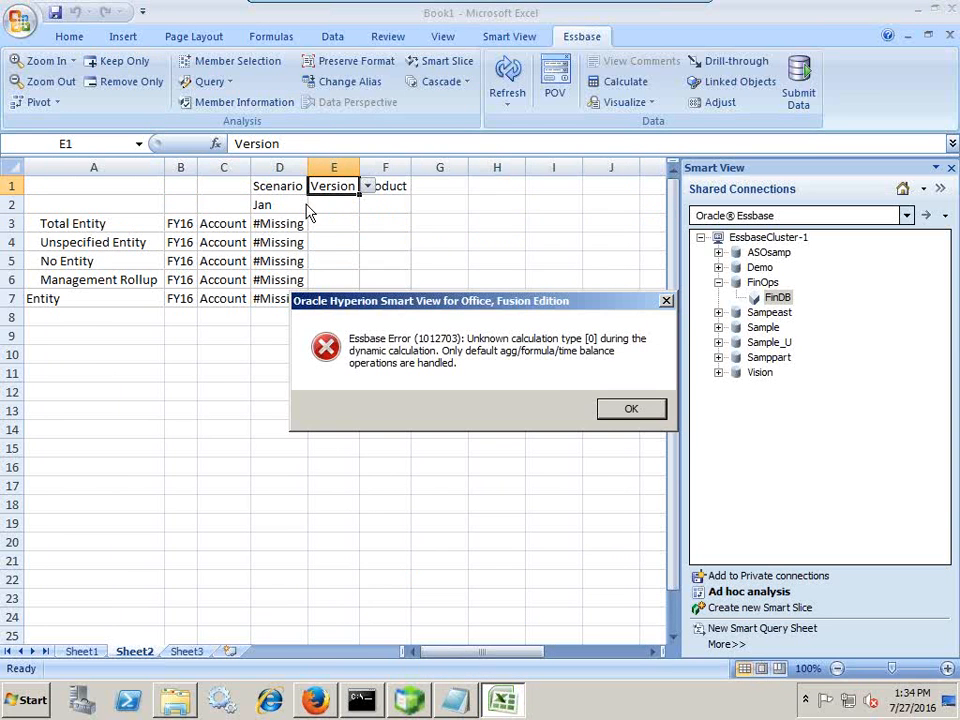
left_click(614, 416)
- Replace the Scenario dimension in the grid with the Actual member using Member Selection
double_click(282, 190)
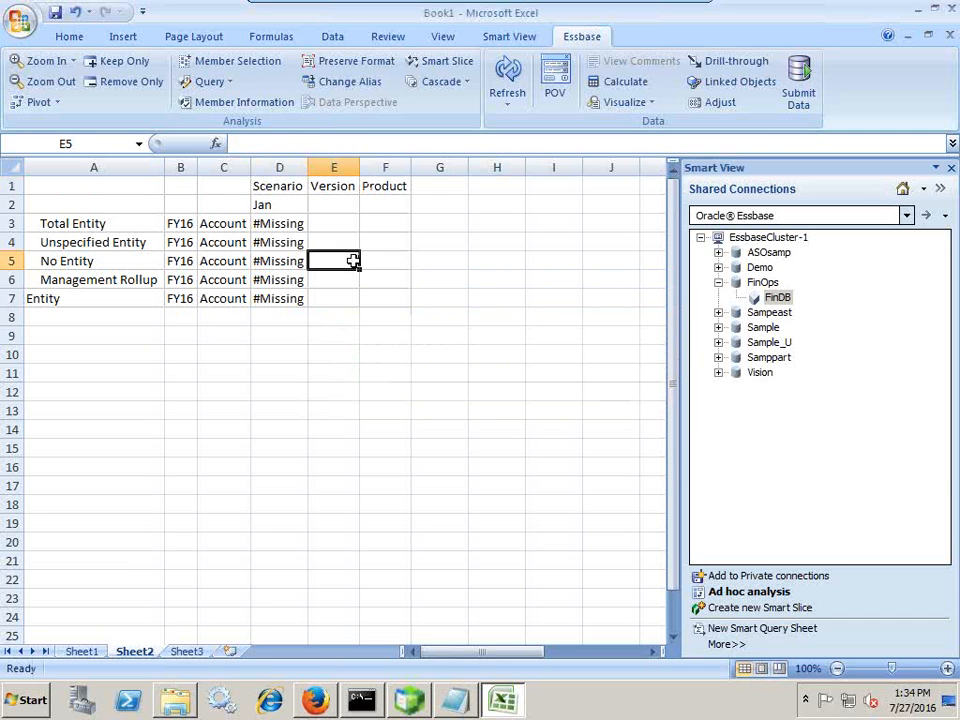
left_click(316, 193)
left_click(286, 246)
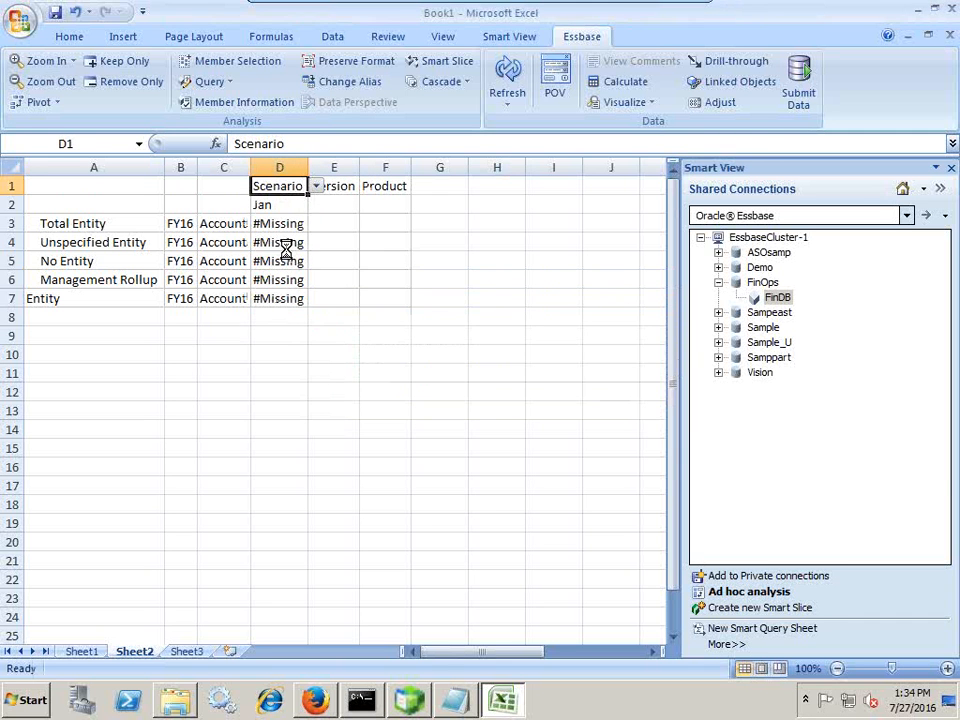
left_click(230, 245)
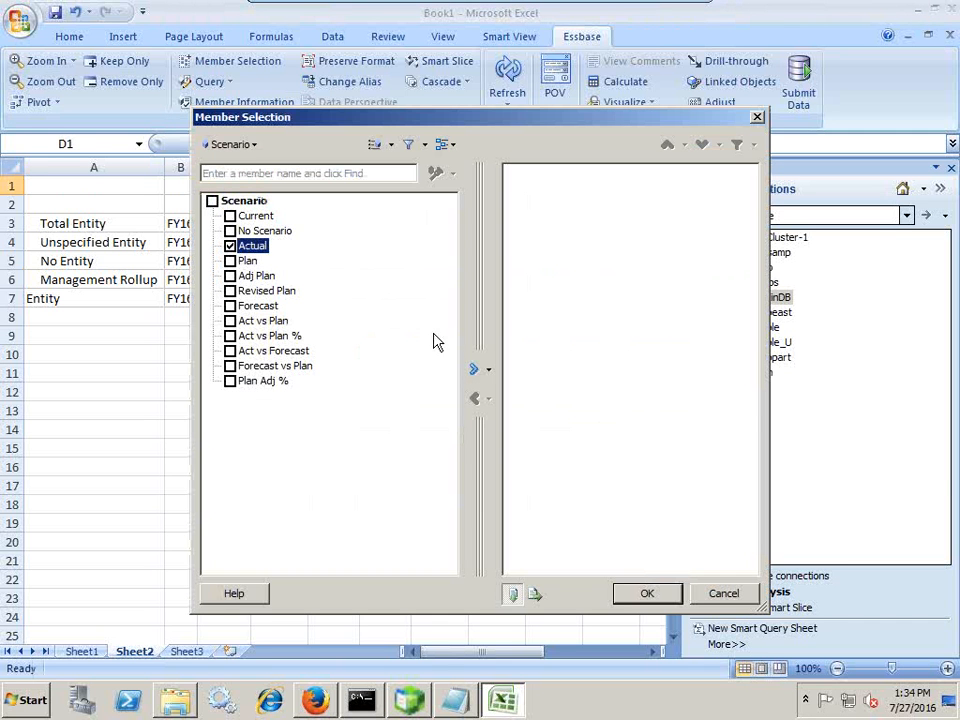
left_click(474, 369)
left_click(624, 593)
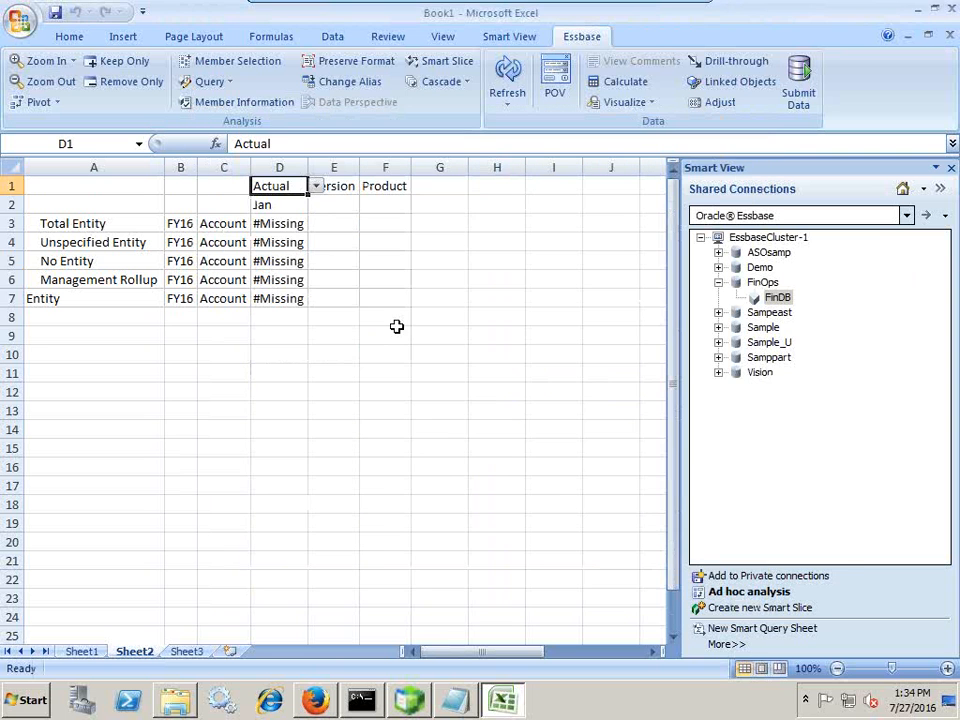
- Check the version in the NetIncome file and set the grid's Version dimension to the Working member
key("alt+Tab")
left_click_drag(570, 370, 640, 370)
key("alt+Tab")
left_click(340, 190)
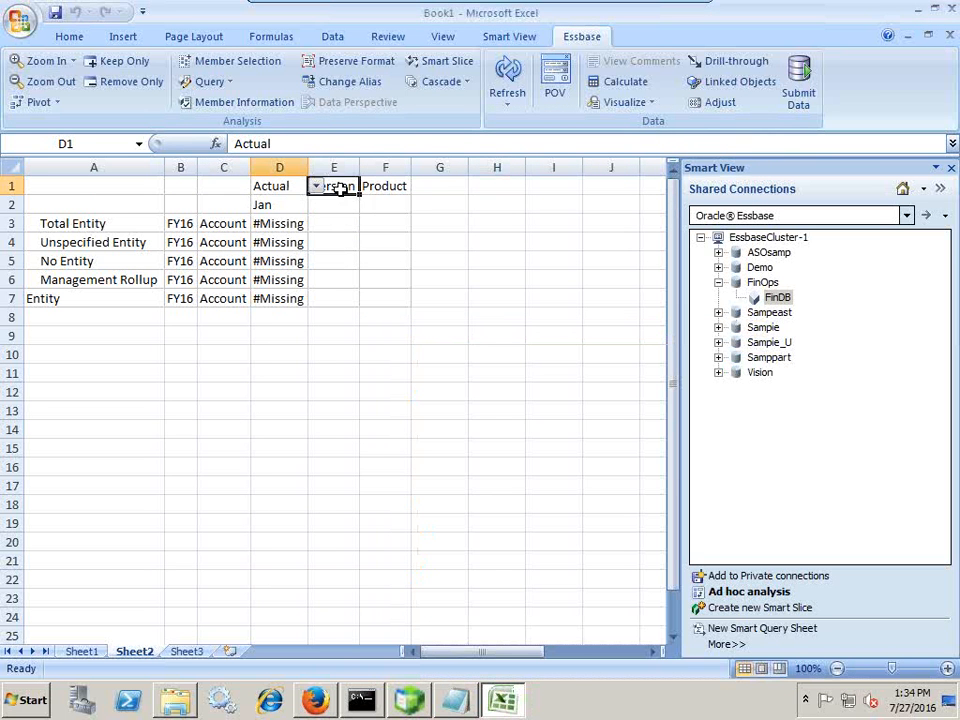
left_click(350, 189)
left_click(342, 250)
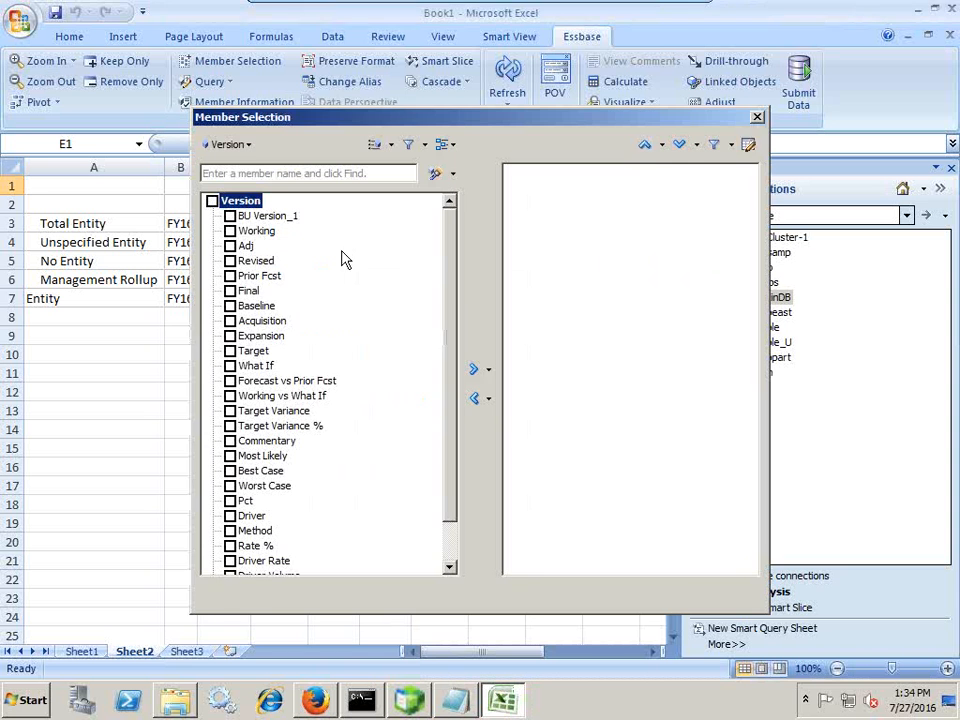
left_click(245, 231)
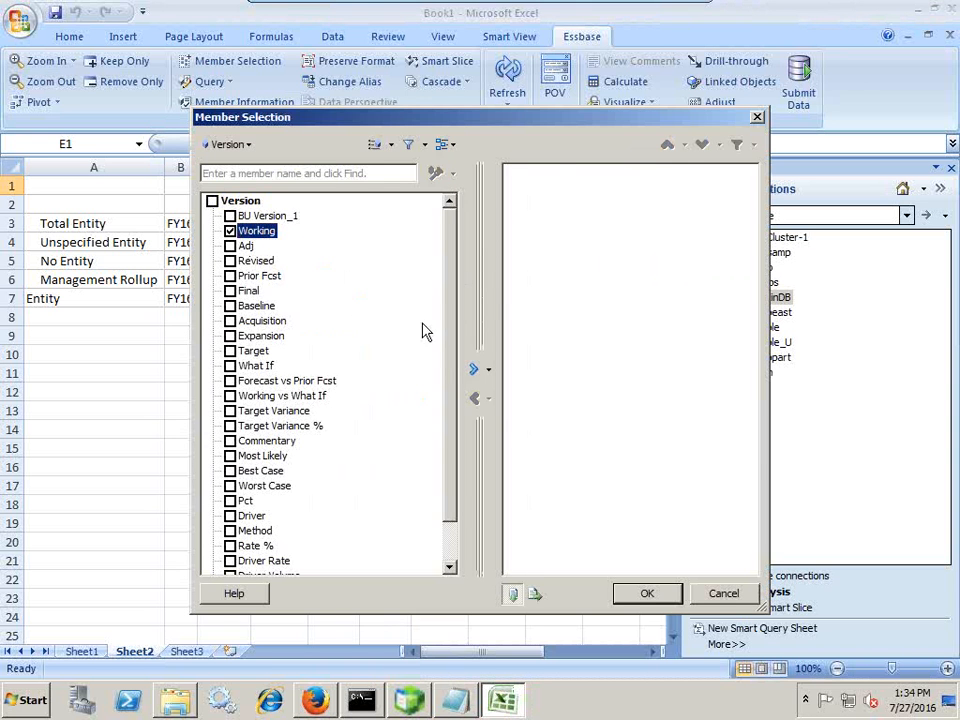
left_click(474, 369)
left_click(634, 590)
- Check the product in the NetIncome file and set the grid's Product dimension to No Product under Total Product
key("alt+Tab")
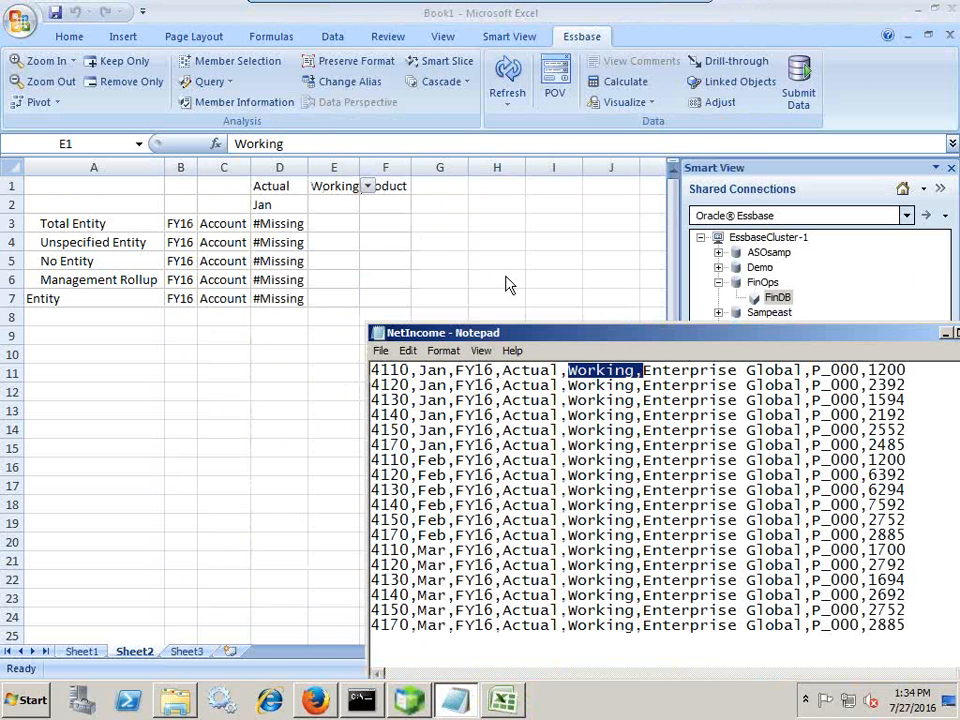
key("alt+Tab")
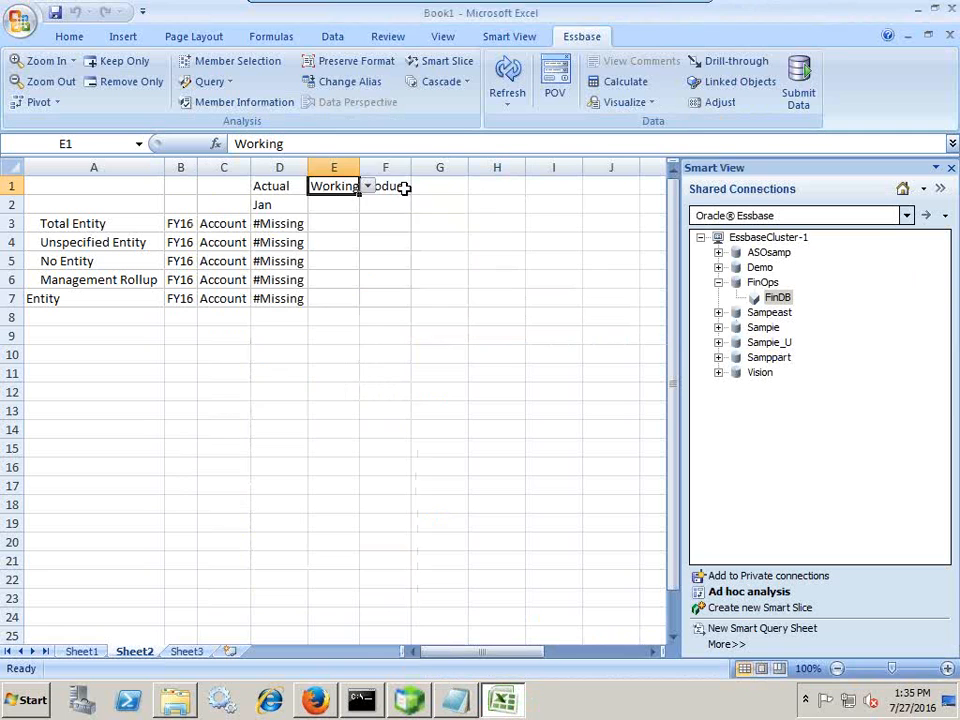
left_click(398, 186)
left_click(419, 186)
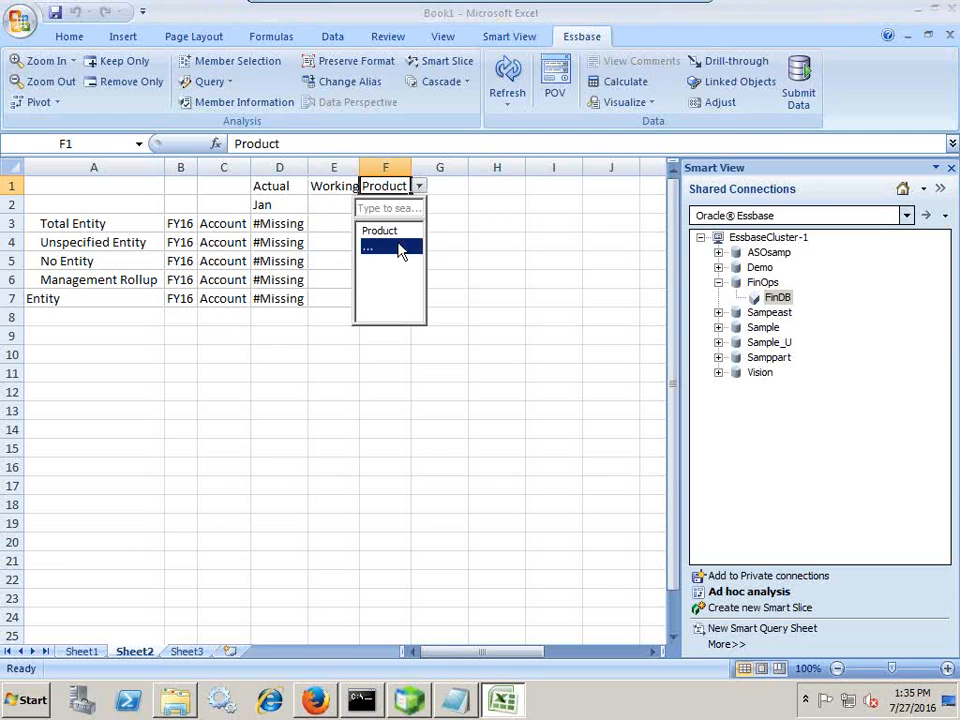
left_click(399, 248)
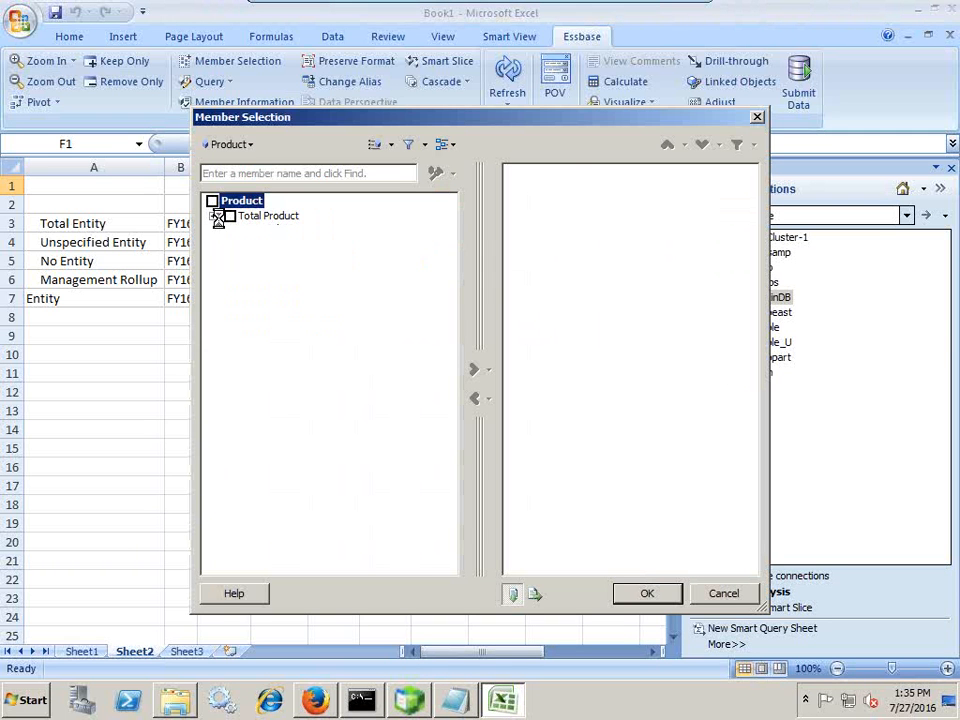
left_click(213, 216)
left_click(248, 231)
left_click(475, 366)
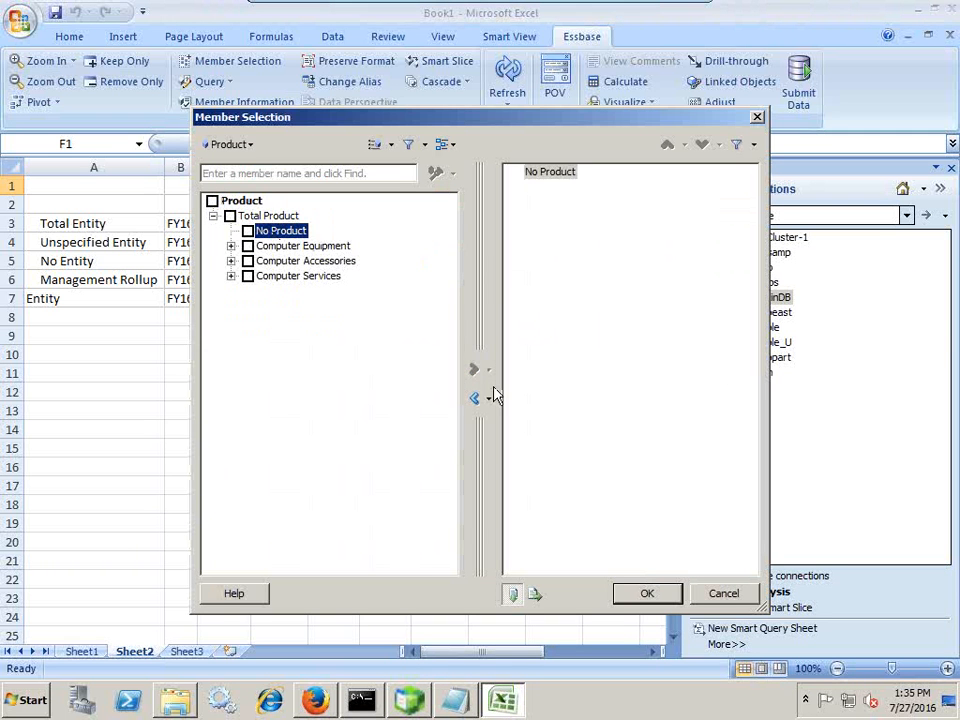
left_click(640, 594)
- Check the entity in the NetIncome file, zoom in on Total Entity and keep only Enterprise Global
key("alt+Tab")
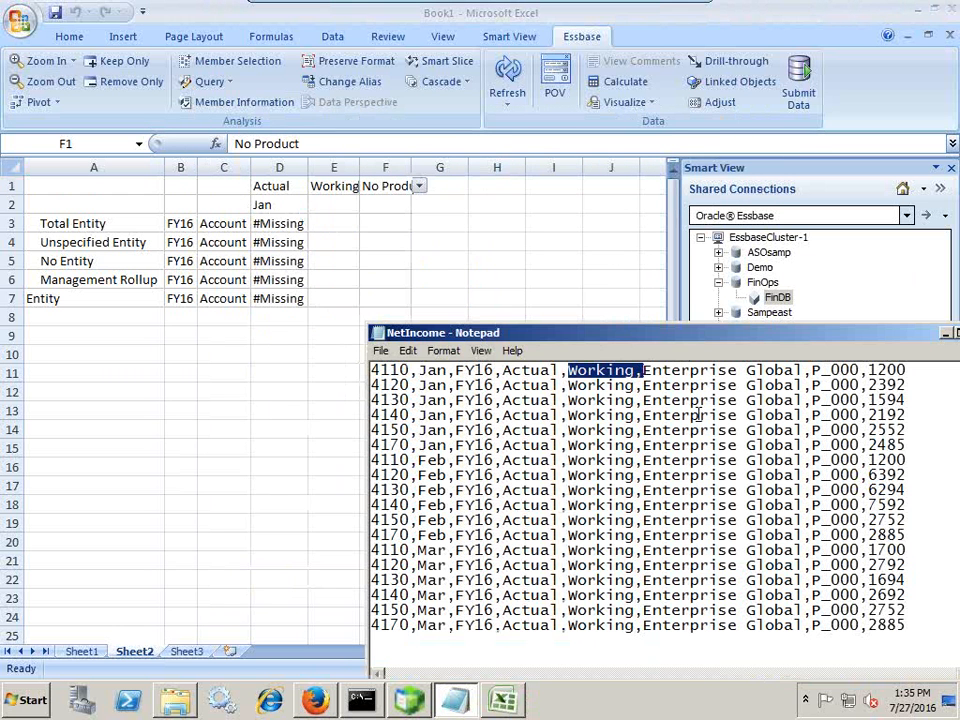
left_click(94, 223)
double_click(94, 223)
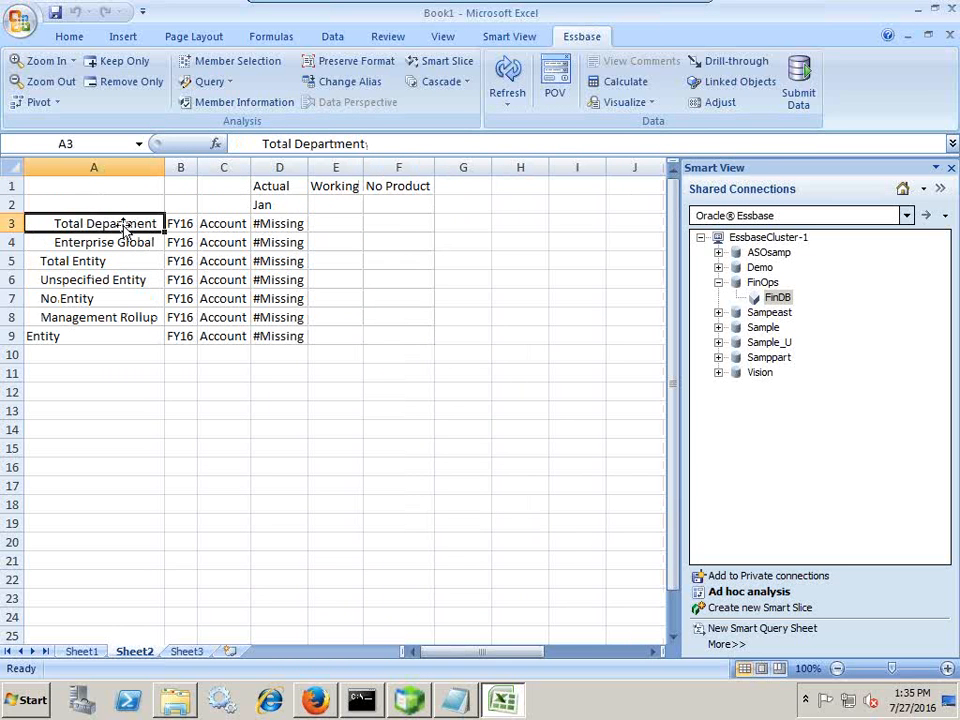
key("Down")
left_click(124, 62)
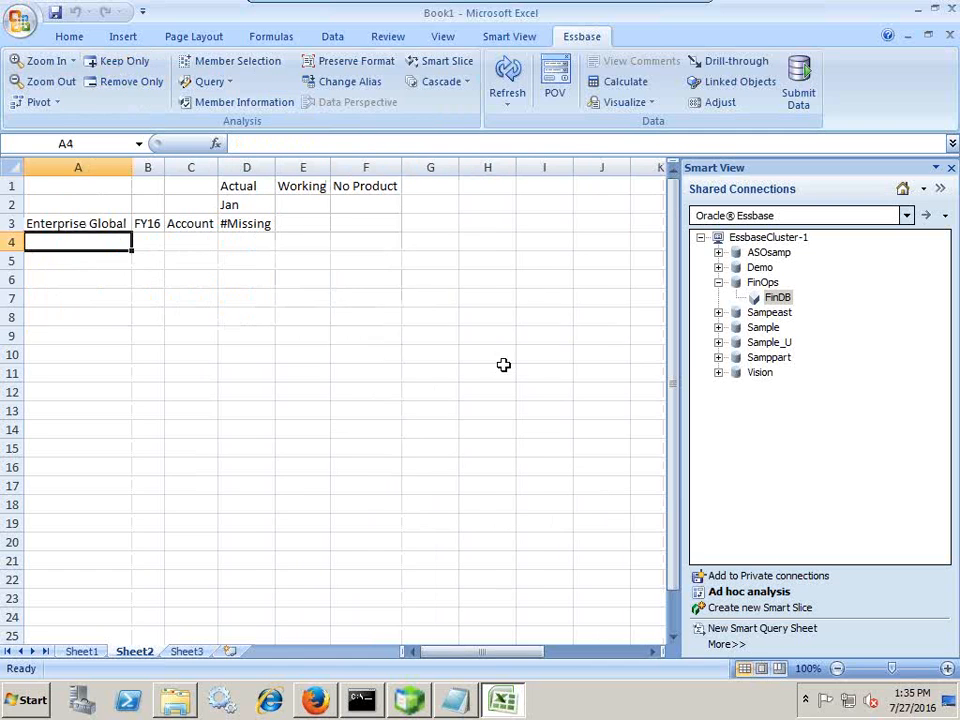
- Drill down the Account dimension through Net Income, Total Pretax Income and Pretax Income from Operations to the members under Gross Profit
key("alt+Tab")
left_click(205, 224)
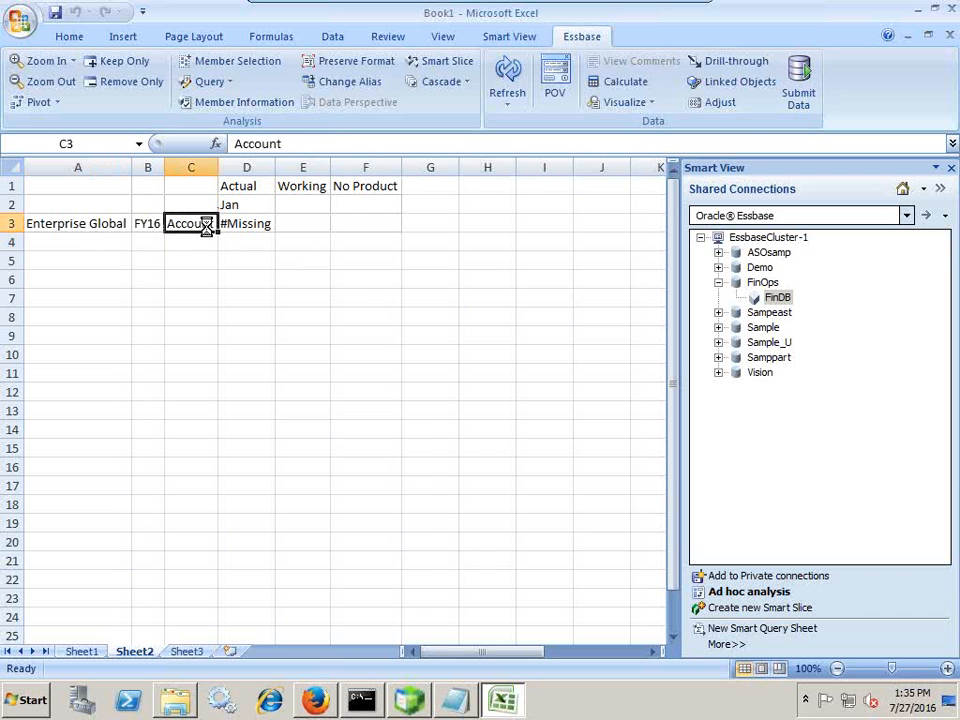
double_click(246, 242)
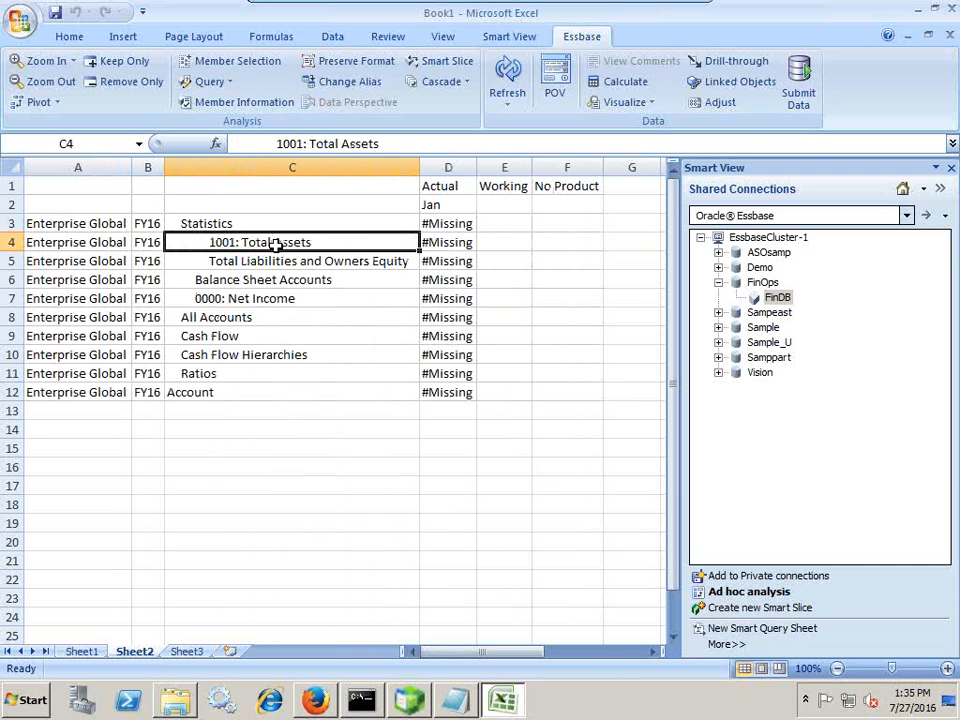
double_click(298, 299)
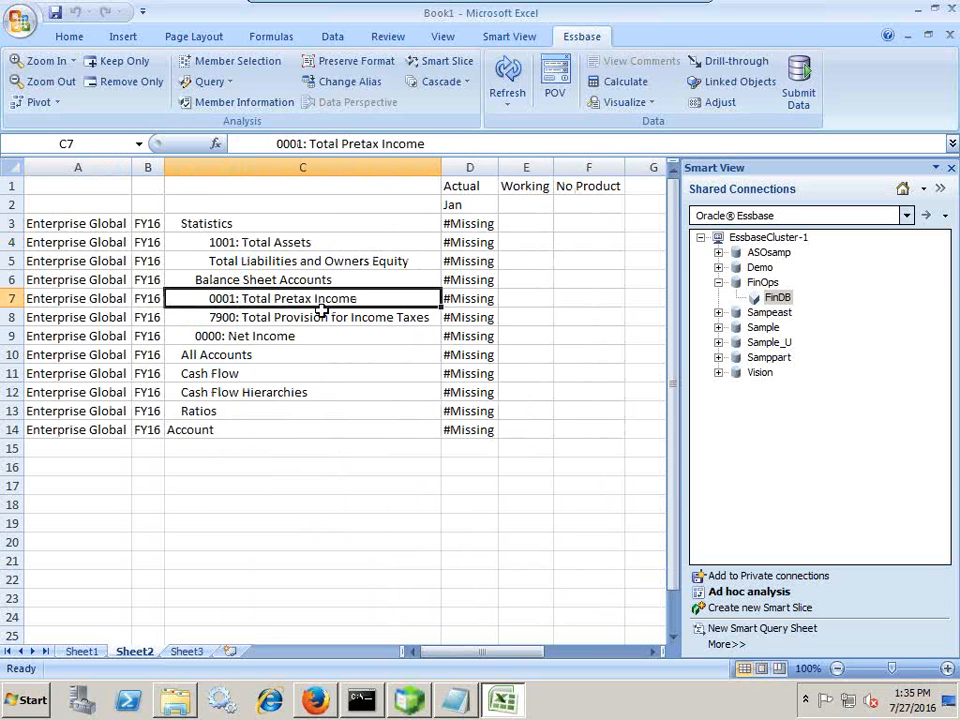
double_click(344, 298)
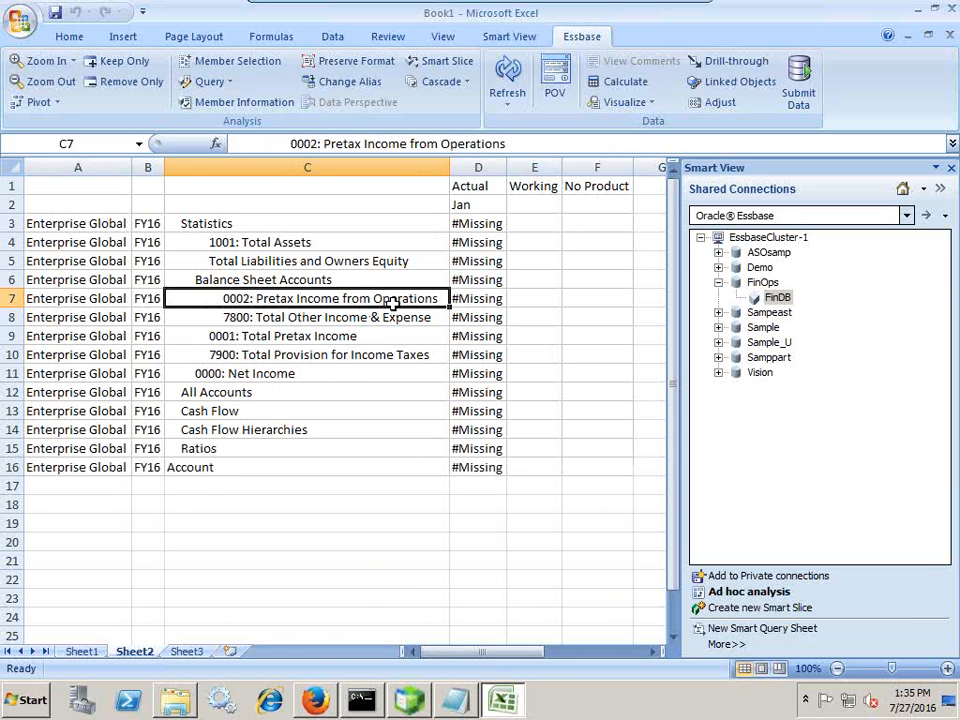
double_click(405, 298)
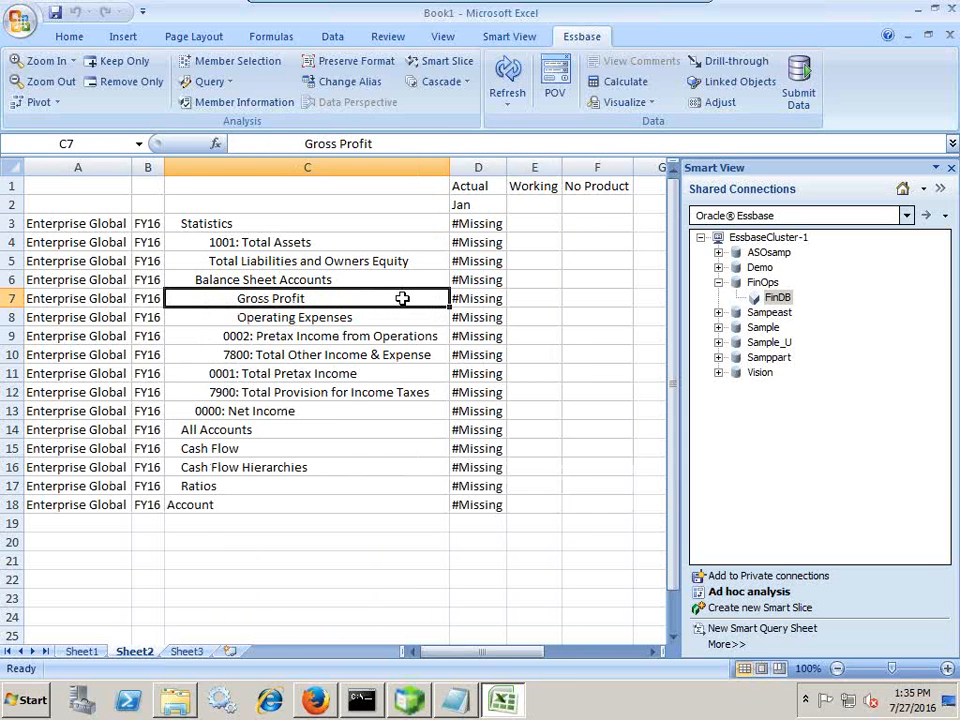
double_click(402, 299)
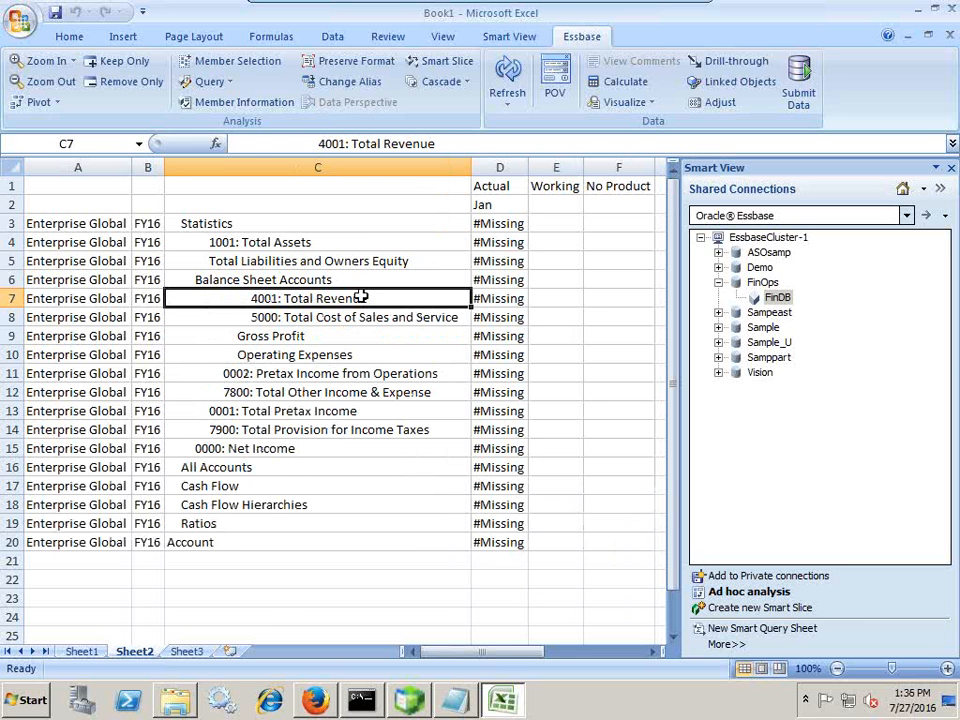
- Keep only 4001: Total Revenue in the grid and zoom in to its child accounts
left_click(138, 68)
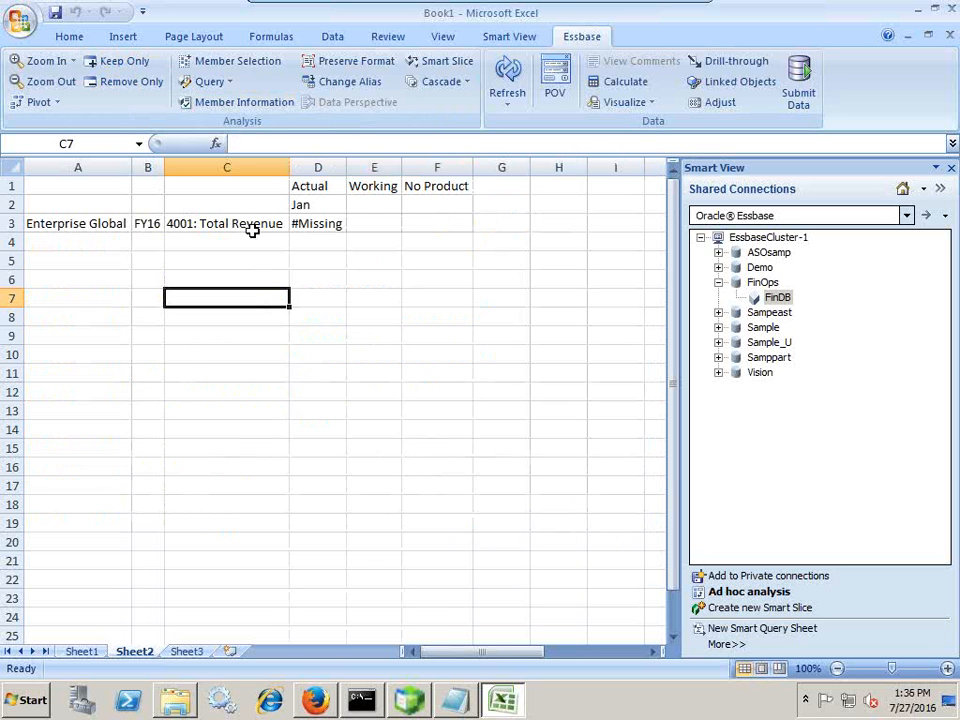
double_click(251, 223)
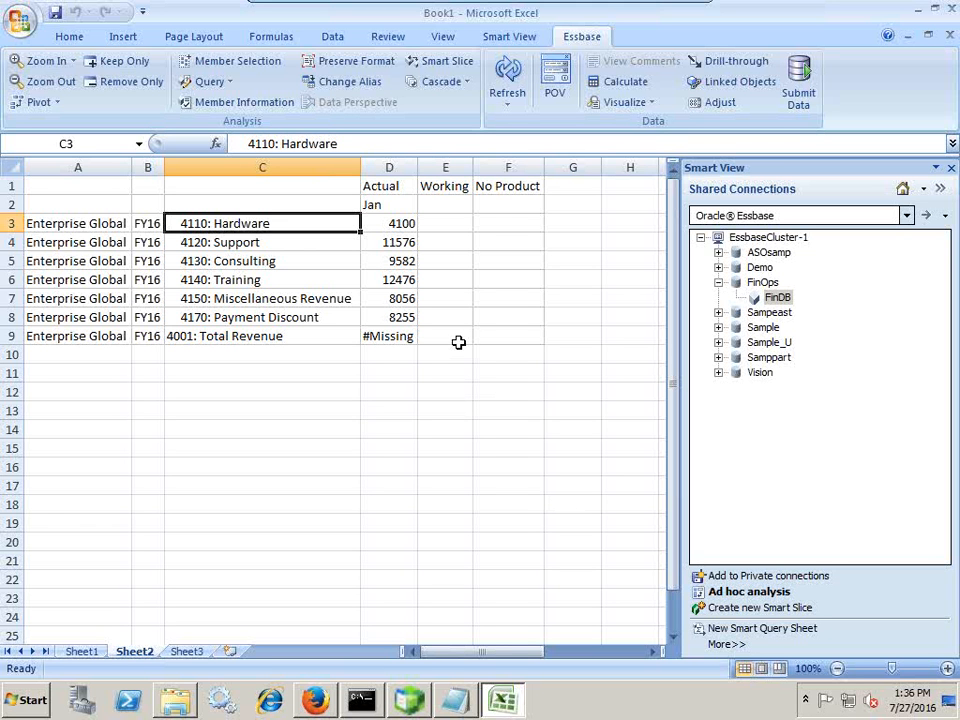
- Leave the remote desktop session and return to the Steps to Load Data Into Essbase slide
mouse_move(470, 6)
left_click(665, 12)
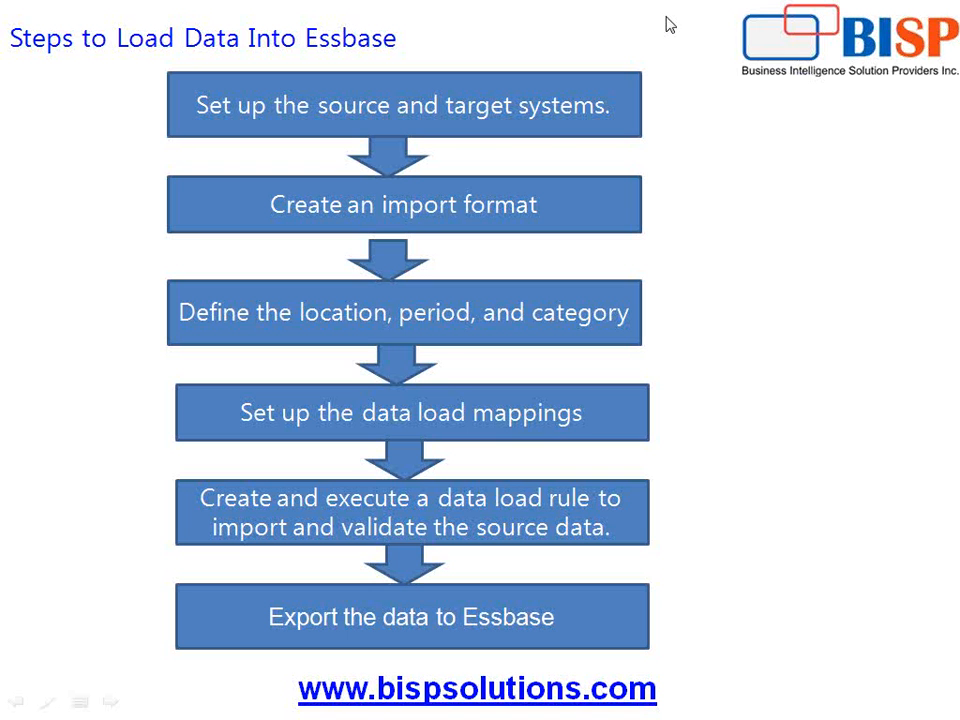